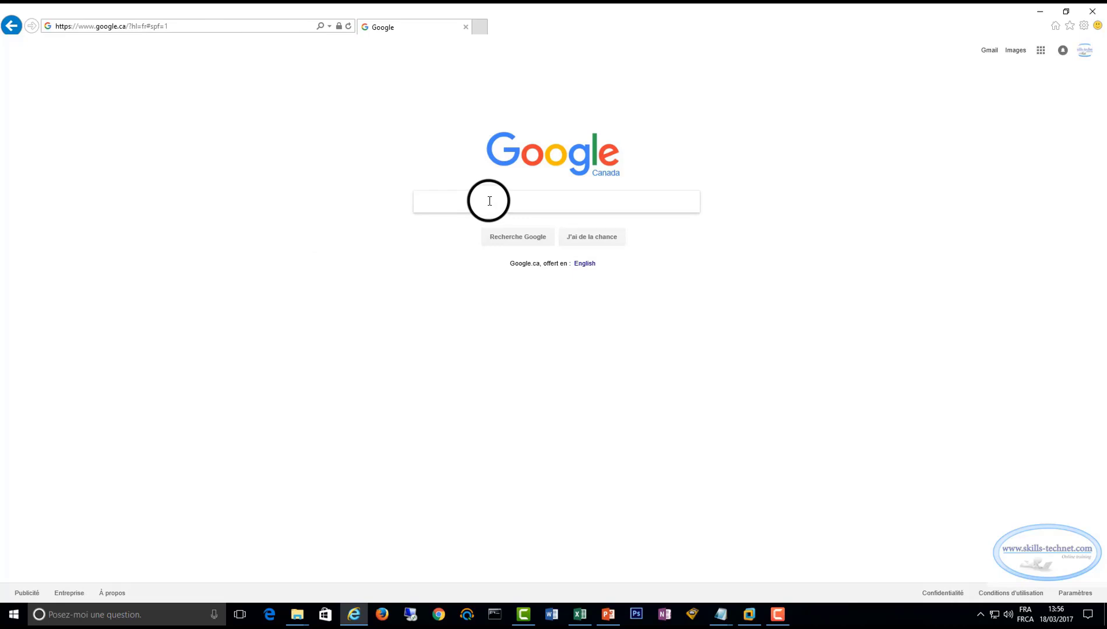
Search Google for 'Télécharger linux centos'
{"action": "type", "text": "T"}
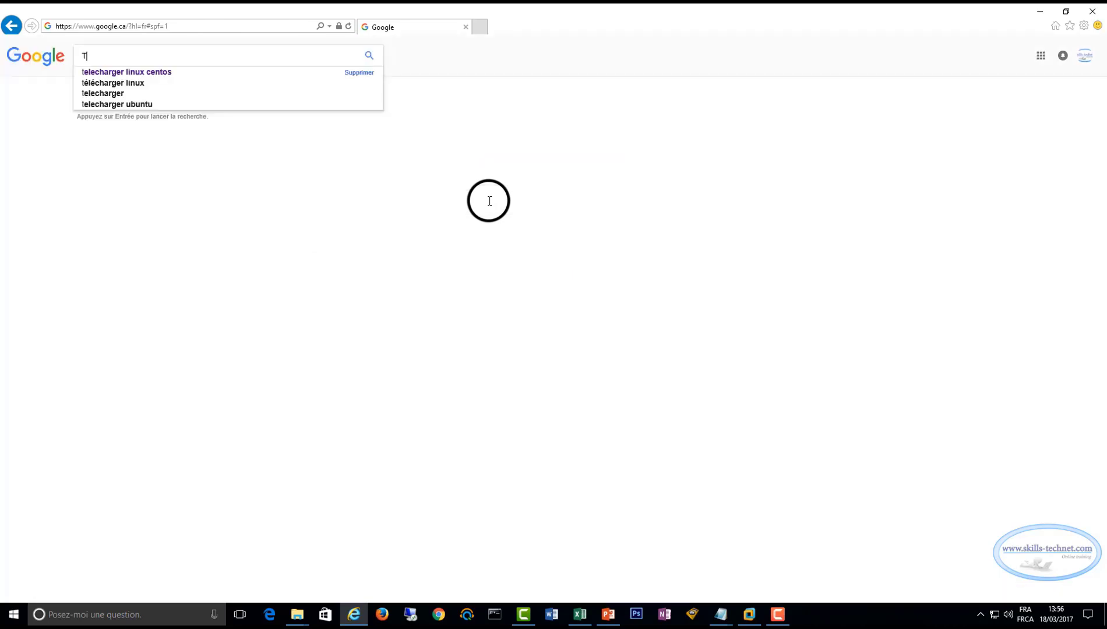
{"action": "type", "text": "é"}
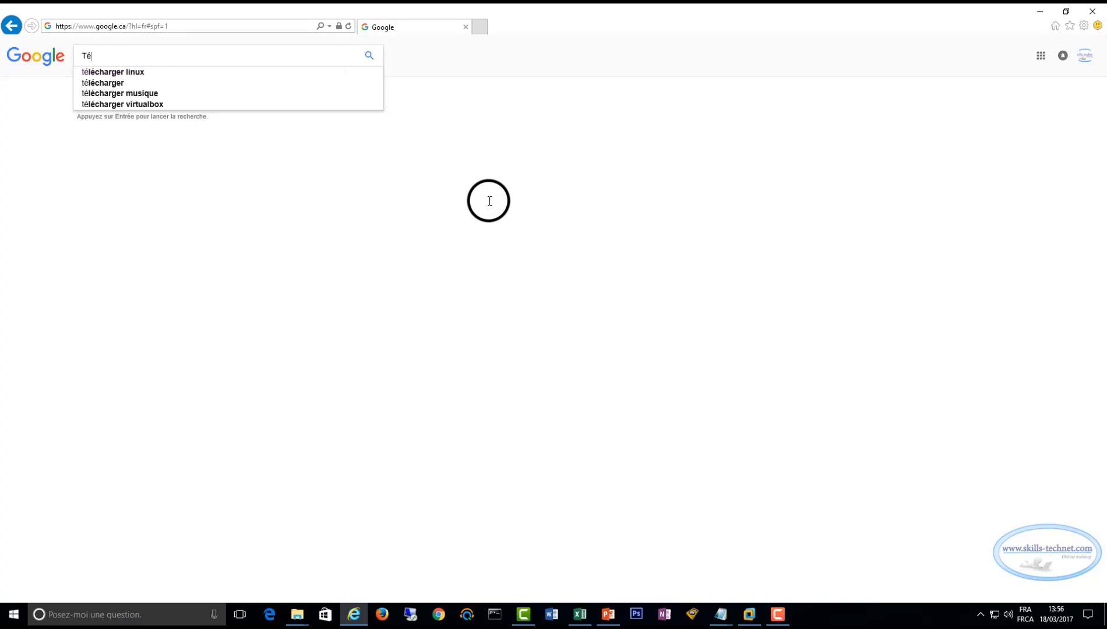
{"action": "type", "text": "lécharger linux"}
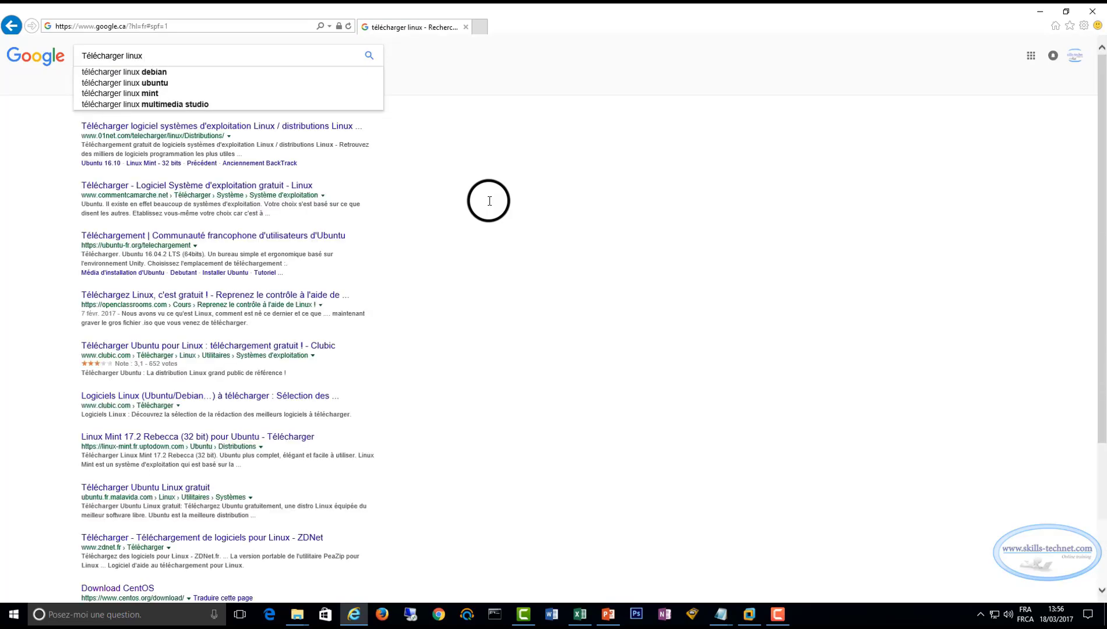
{"action": "type", "text": " centos"}
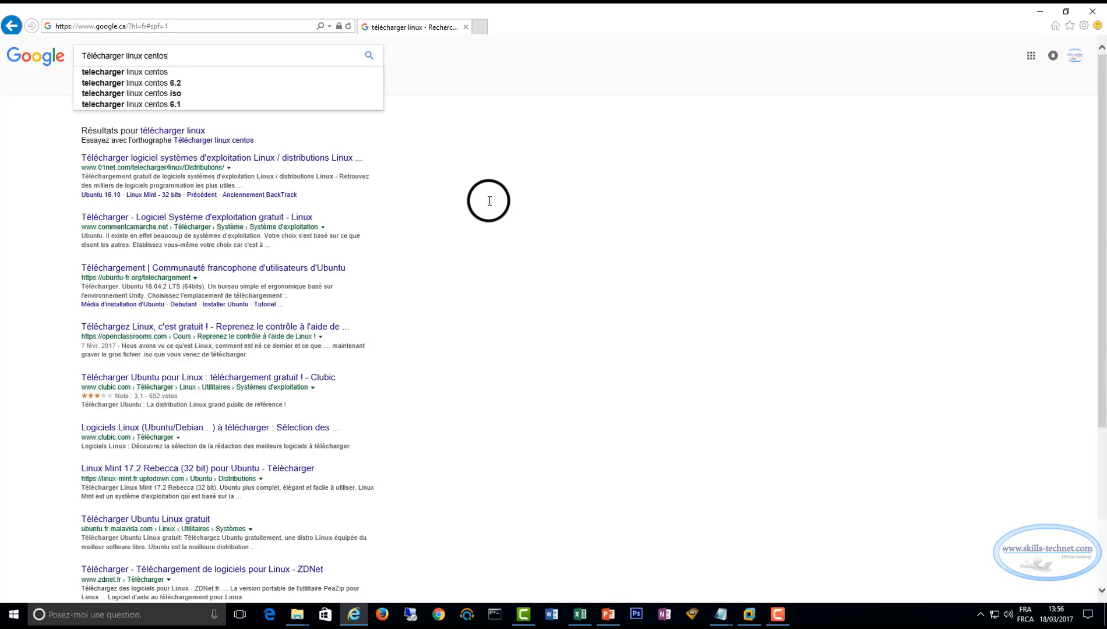
{"action": "key", "text": "Return"}
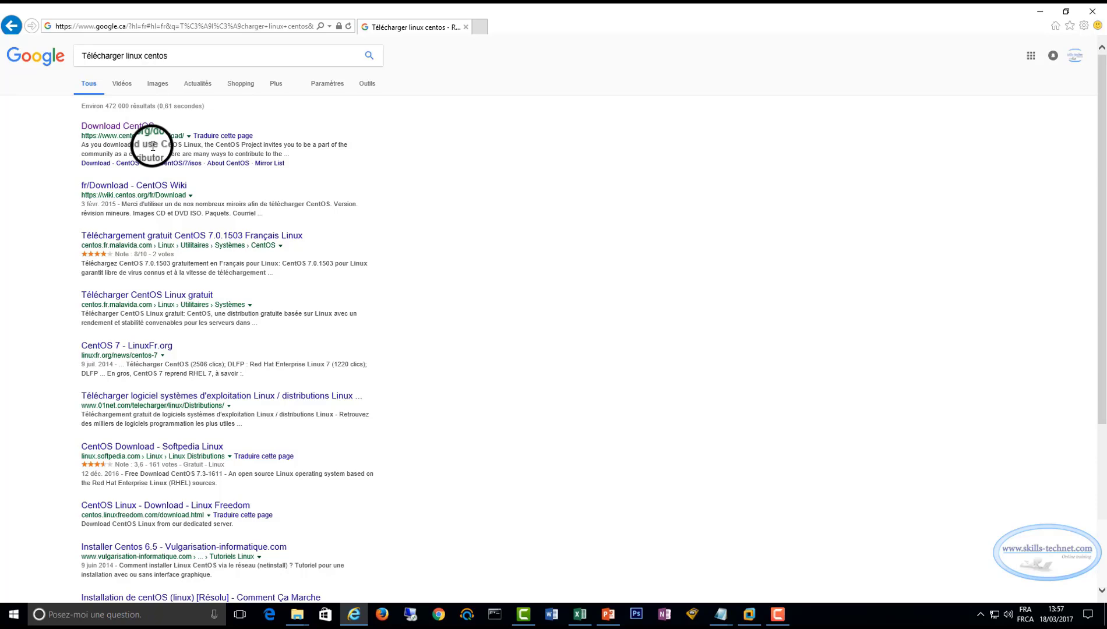
Open the Download CentOS page and bring up the mirror list for the DVD 1611 ISO
{"action": "left_click", "coordinate": [128, 125]}
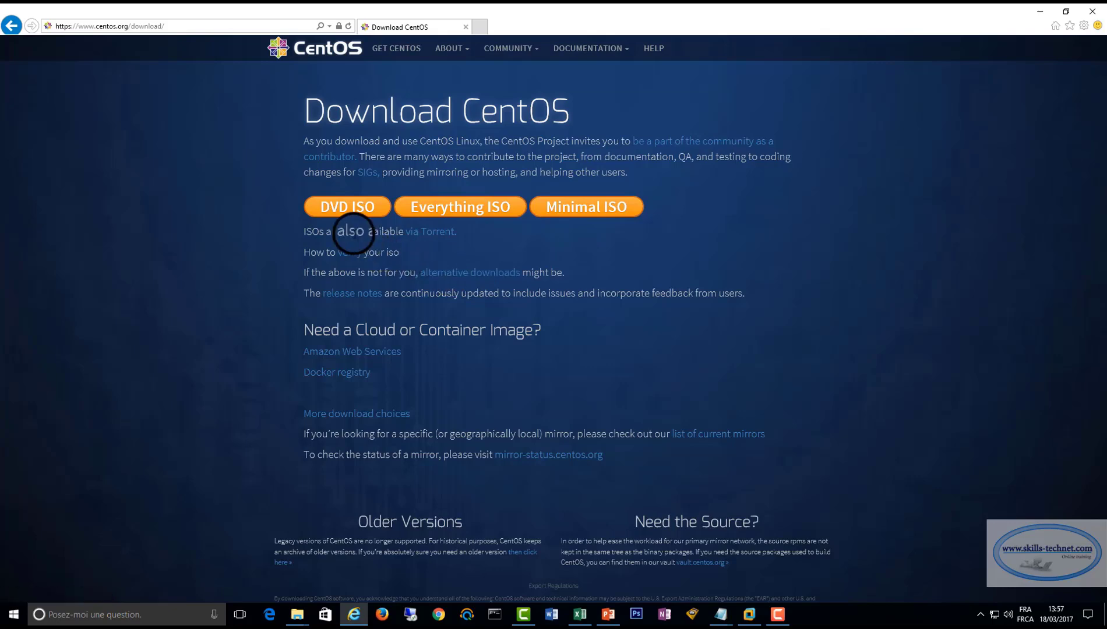
{"action": "left_click", "coordinate": [360, 207]}
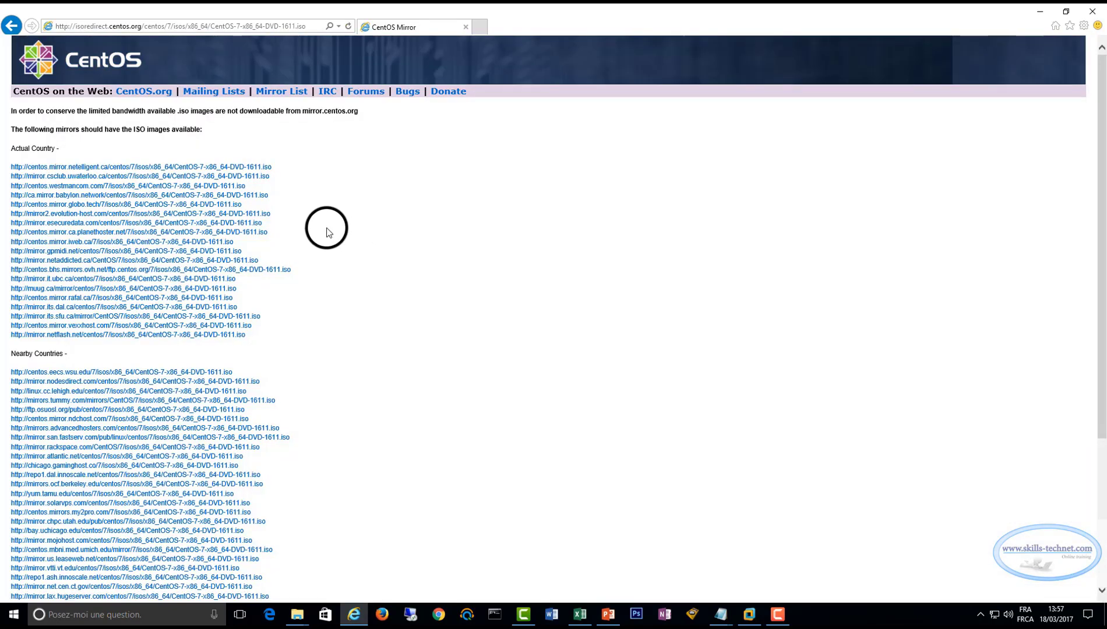
{"action": "scroll", "coordinate": [236, 175], "scroll_direction": "down", "scroll_amount": 3}
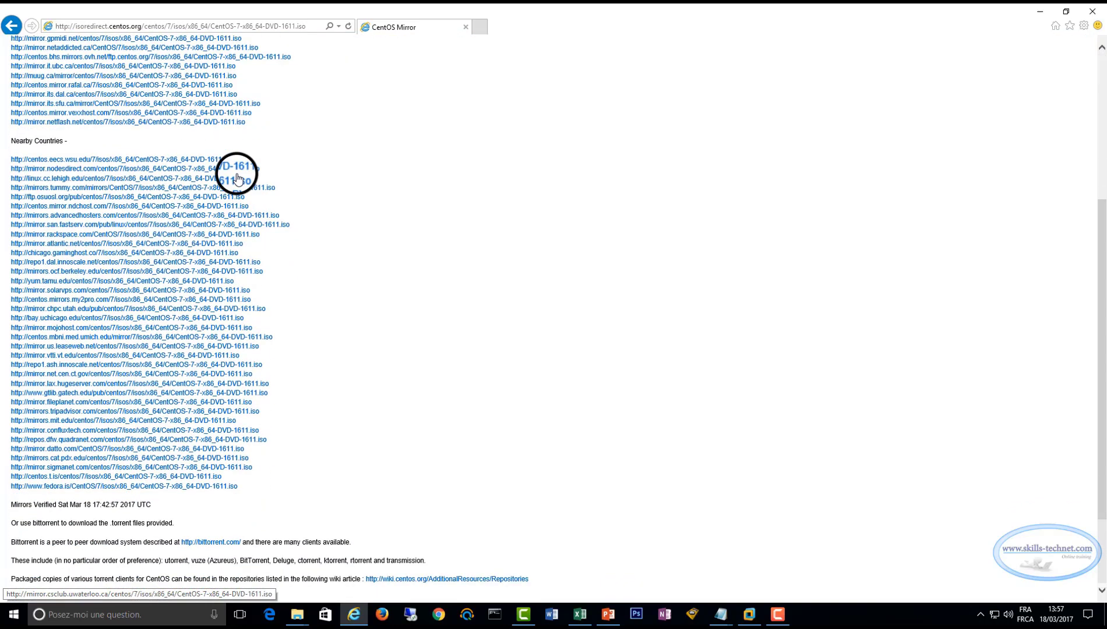
{"action": "scroll", "coordinate": [236, 178], "scroll_direction": "up", "scroll_amount": 4}
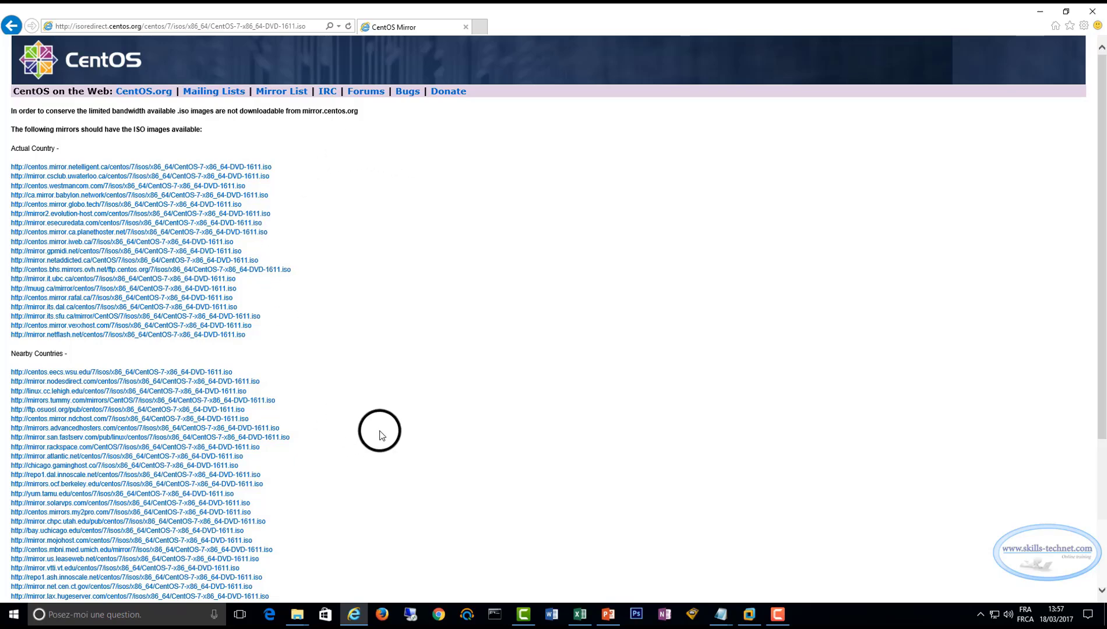
{"action": "left_click", "coordinate": [297, 614]}
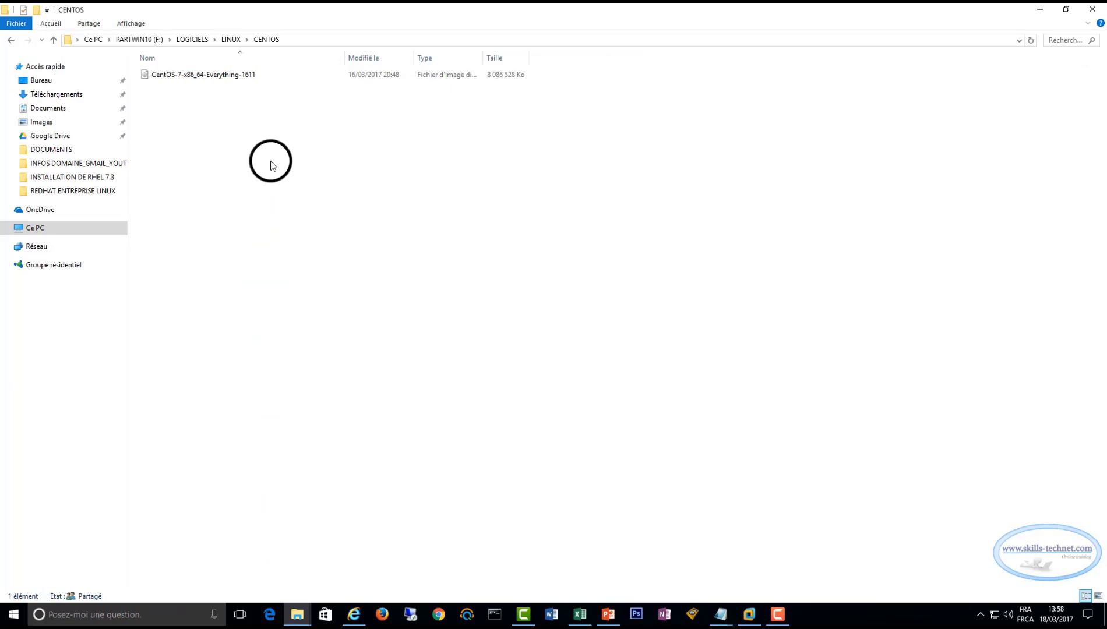
Select the CentOS-7-x86_64-Everything-1611 ISO in the CENTOS folder
{"action": "left_click", "coordinate": [239, 75]}
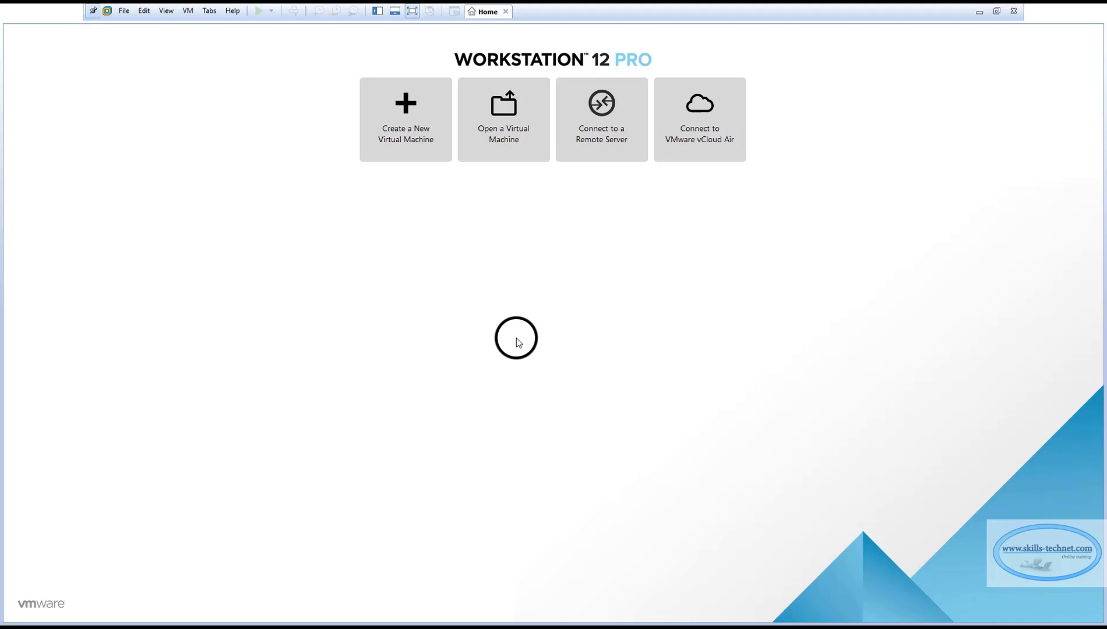
Start a Typical new virtual machine with the operating system installed later
{"action": "left_click", "coordinate": [404, 129]}
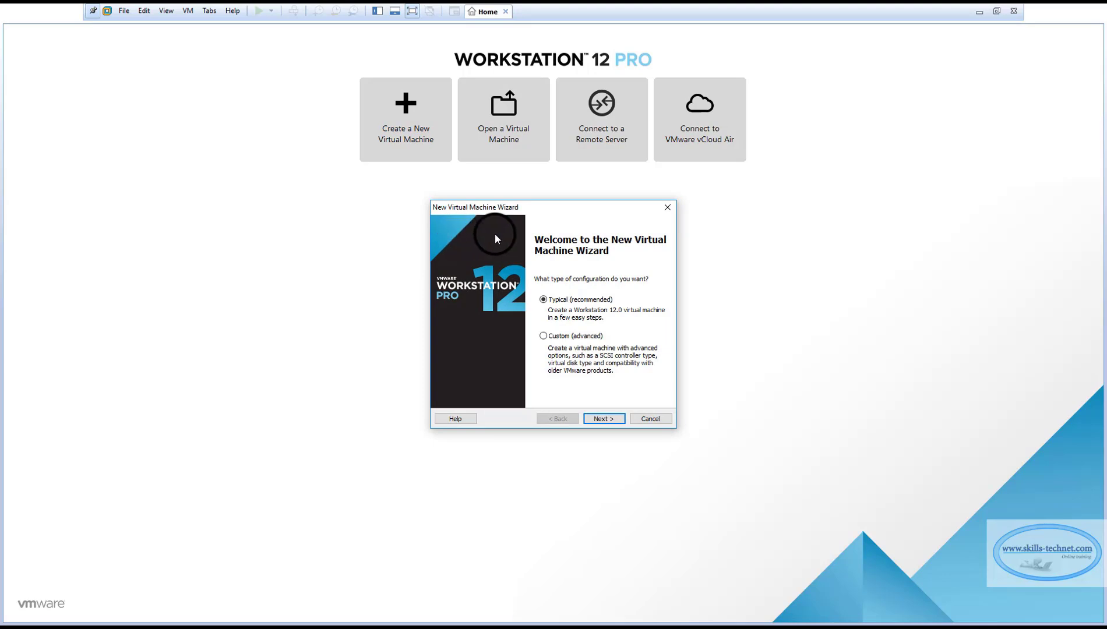
{"action": "left_click", "coordinate": [609, 419]}
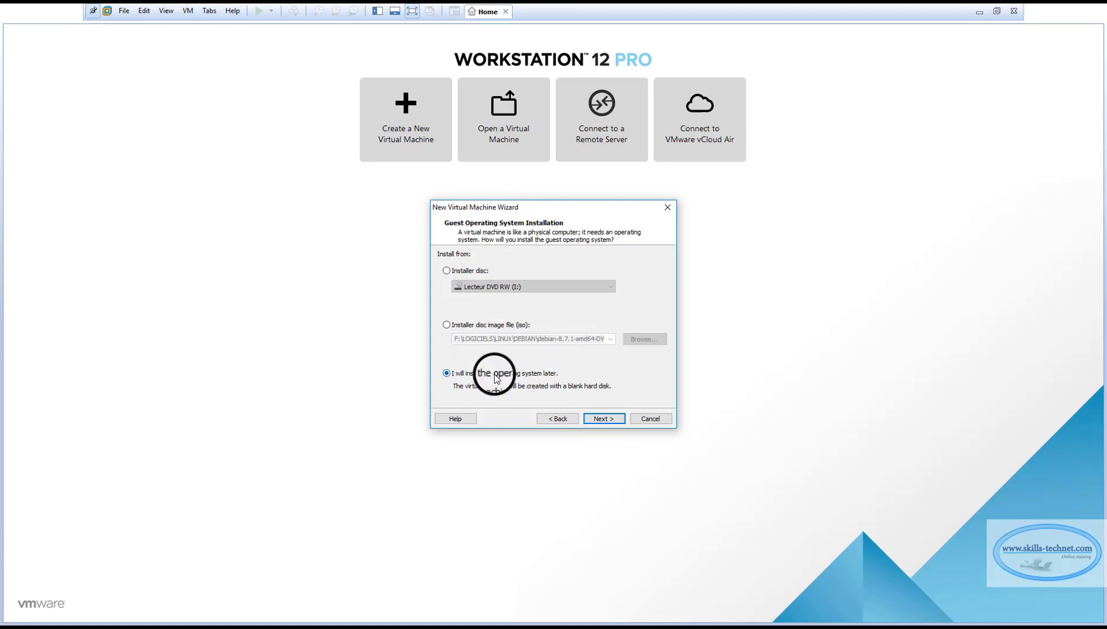
{"action": "left_click", "coordinate": [604, 419]}
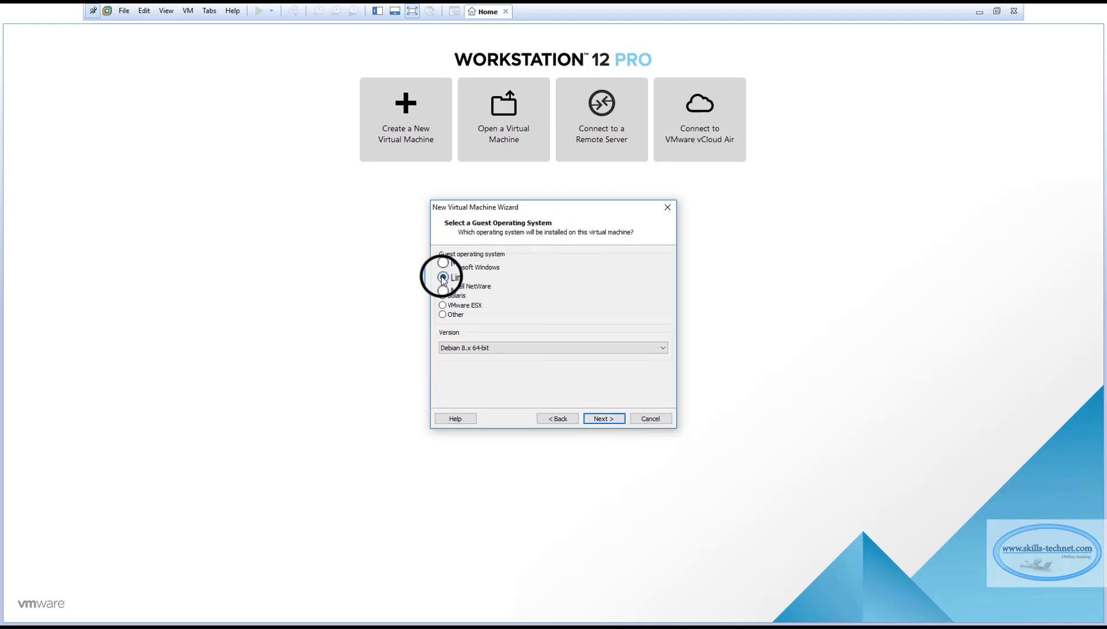
Set the guest OS to Linux, version CentOS 64-bit
{"action": "left_click", "coordinate": [492, 349]}
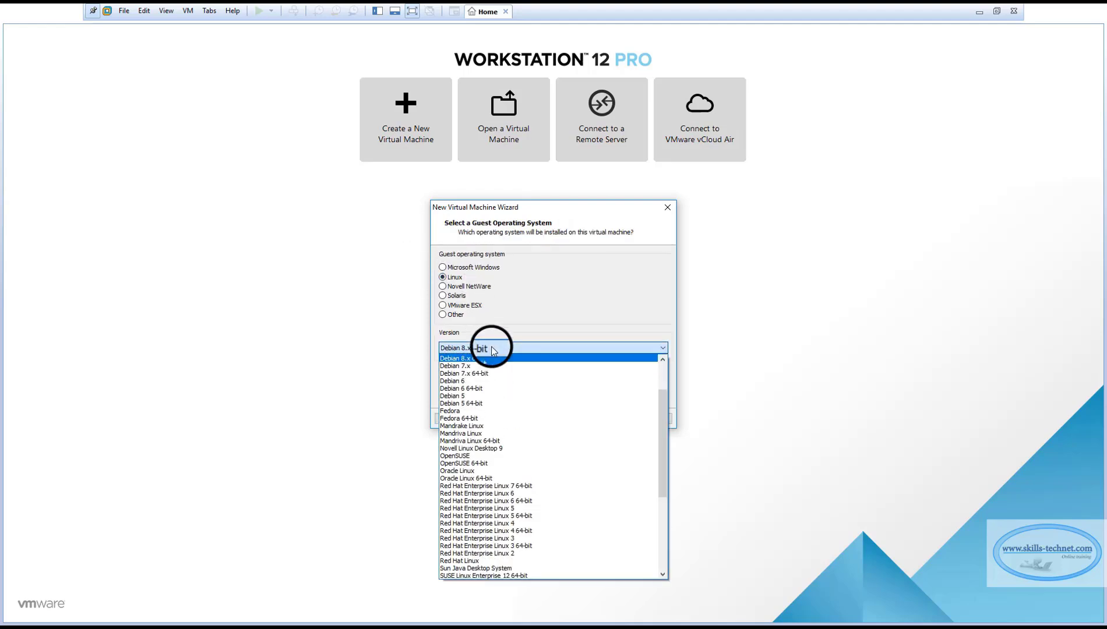
{"action": "scroll", "coordinate": [495, 361], "scroll_direction": "down", "scroll_amount": 7}
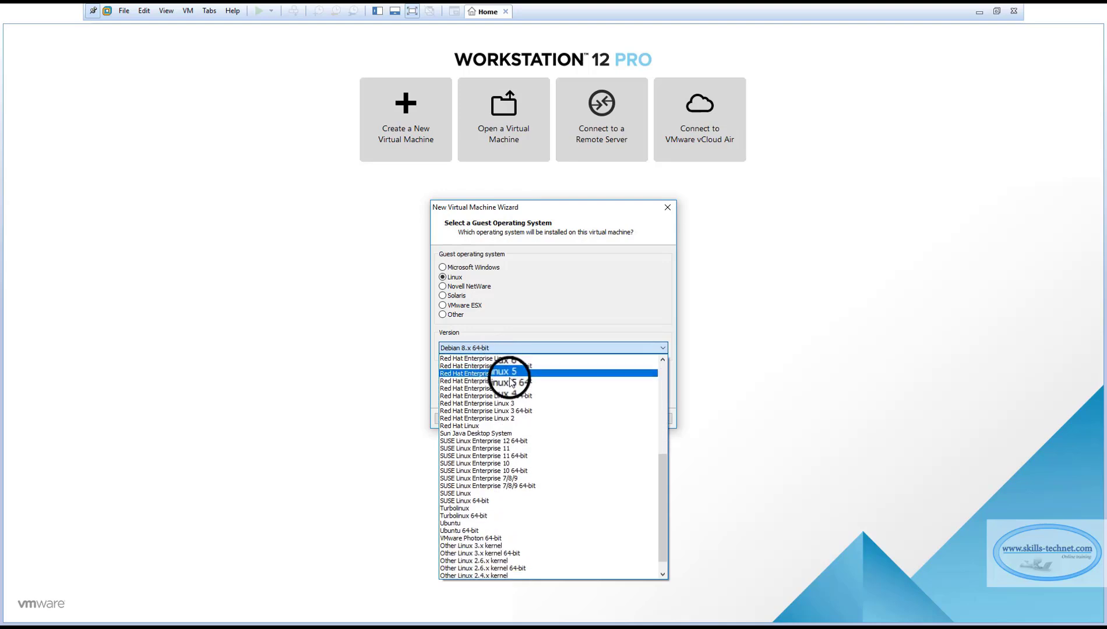
{"action": "scroll", "coordinate": [524, 386], "scroll_direction": "up", "scroll_amount": 9}
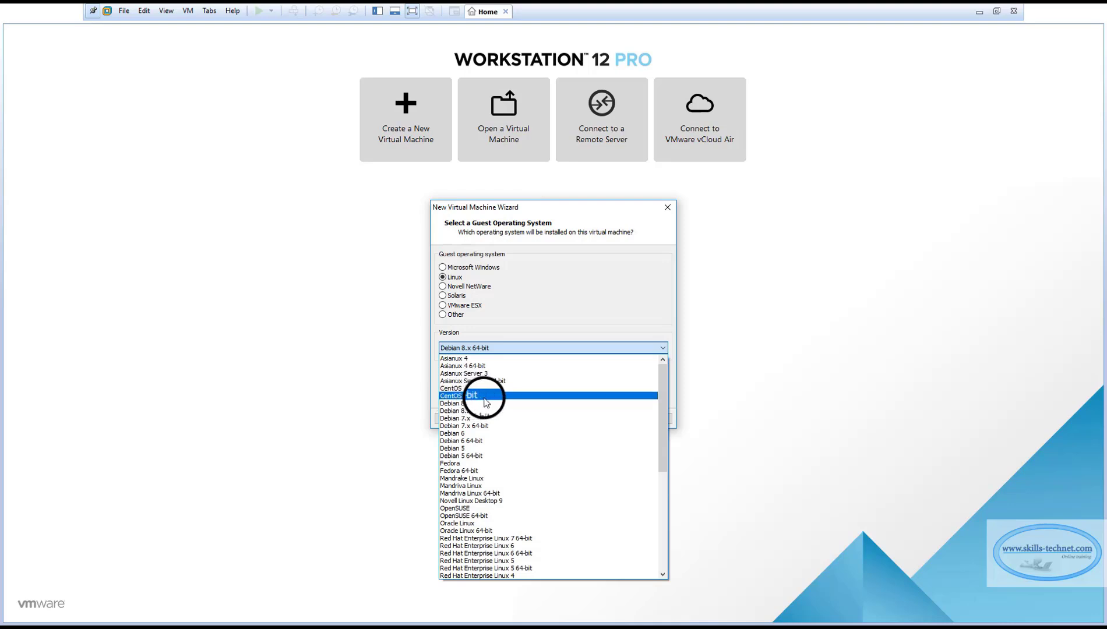
{"action": "scroll", "coordinate": [485, 401], "scroll_direction": "down", "scroll_amount": 2}
{"action": "scroll", "coordinate": [485, 402], "scroll_direction": "down", "scroll_amount": 7}
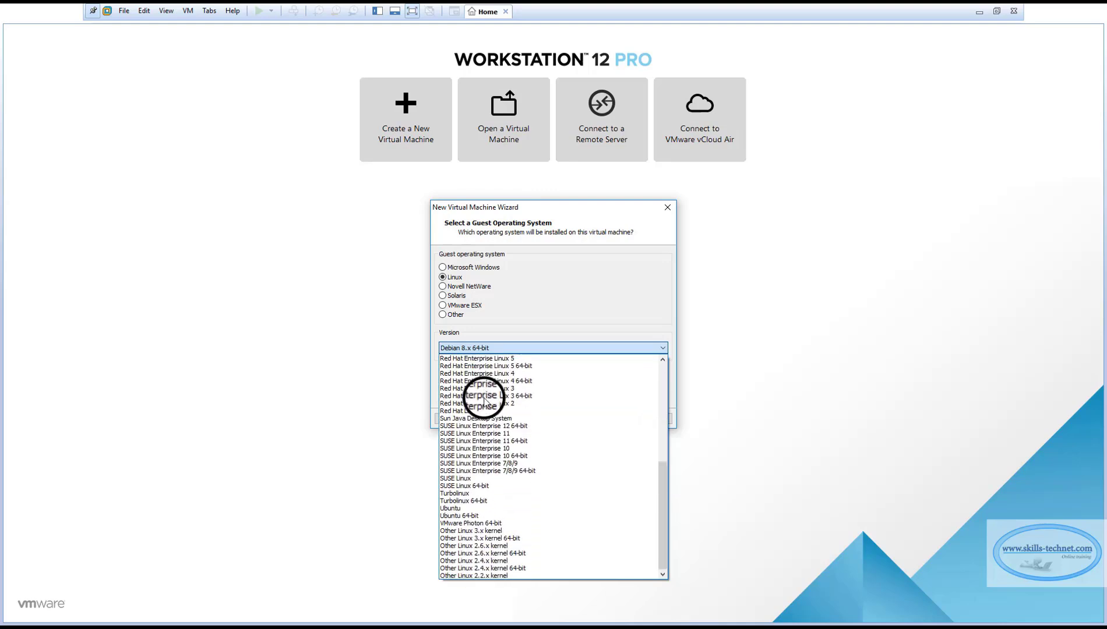
{"action": "scroll", "coordinate": [485, 402], "scroll_direction": "up", "scroll_amount": 10}
{"action": "scroll", "coordinate": [485, 402], "scroll_direction": "up", "scroll_amount": 1}
{"action": "left_click", "coordinate": [484, 396]}
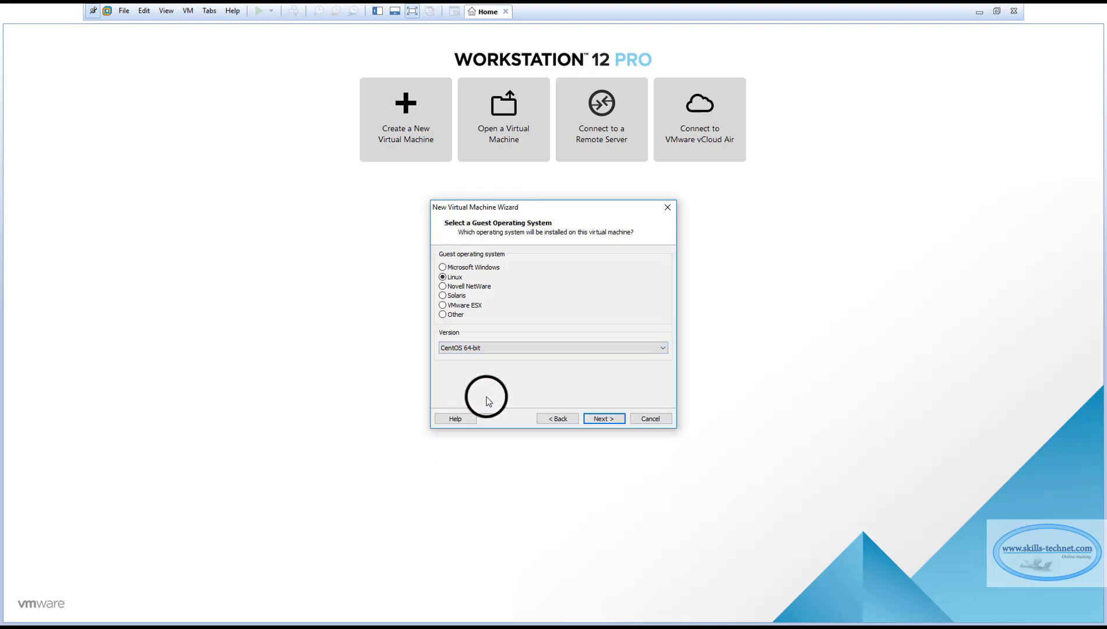
{"action": "left_click", "coordinate": [601, 419]}
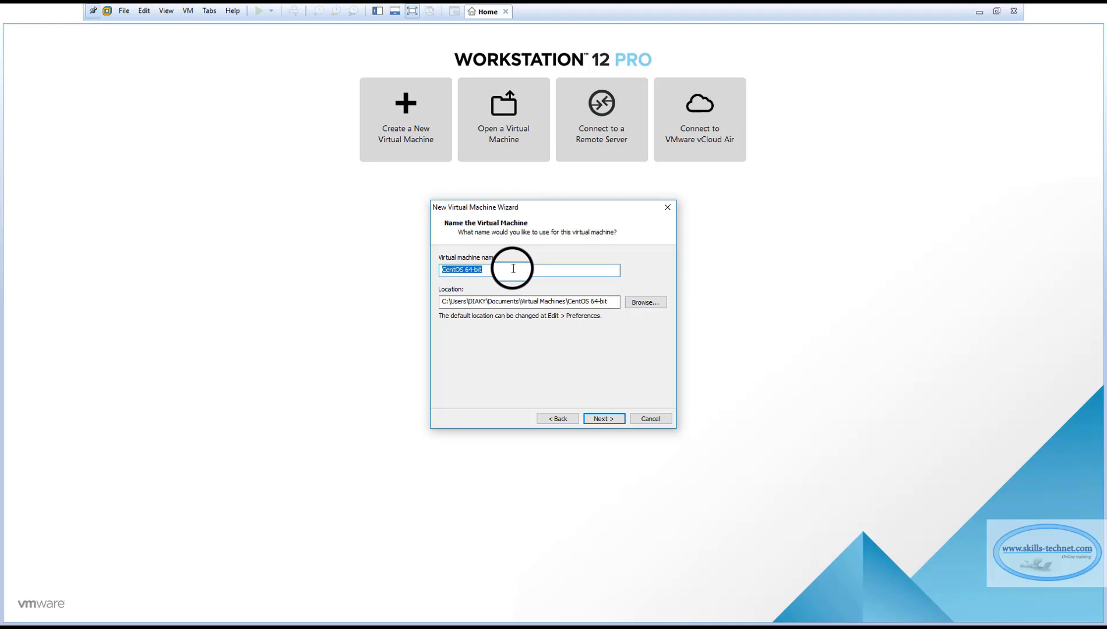
Name the virtual machine 'CenTOSLinux 7'
{"action": "type", "text": "c"}
{"action": "key", "text": "BackSpace"}
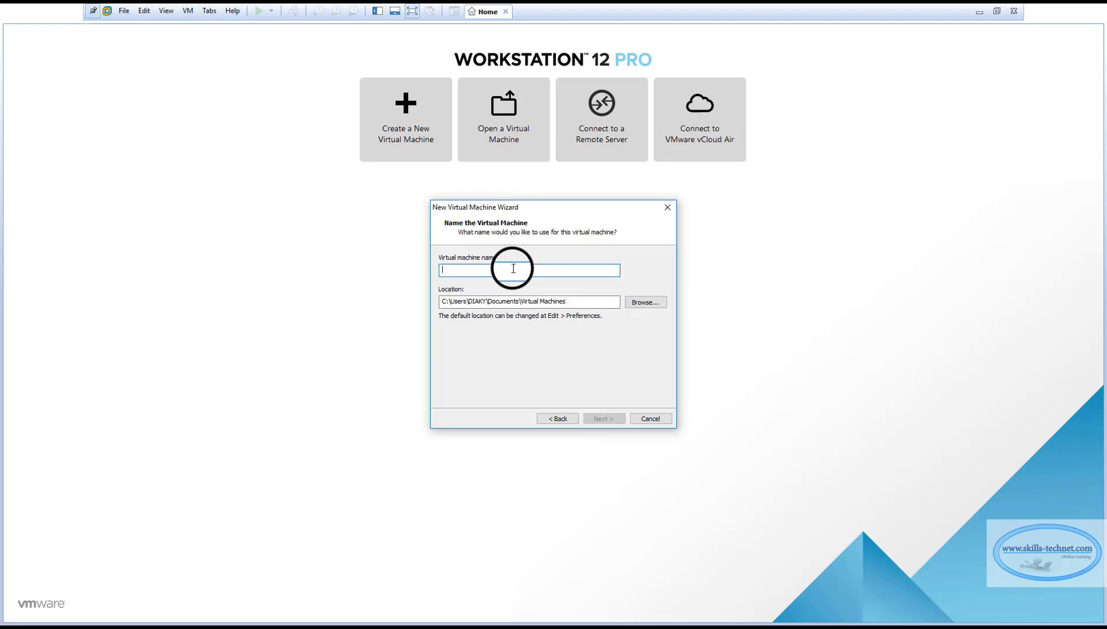
{"action": "type", "text": "CenTOS"}
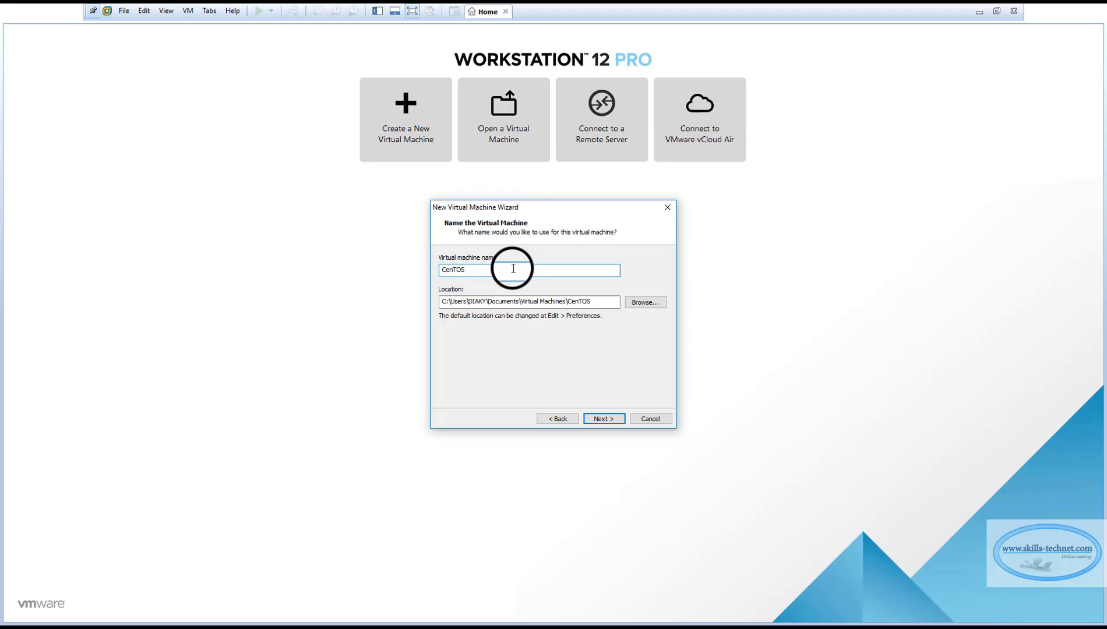
{"action": "type", "text": "Linux 7"}
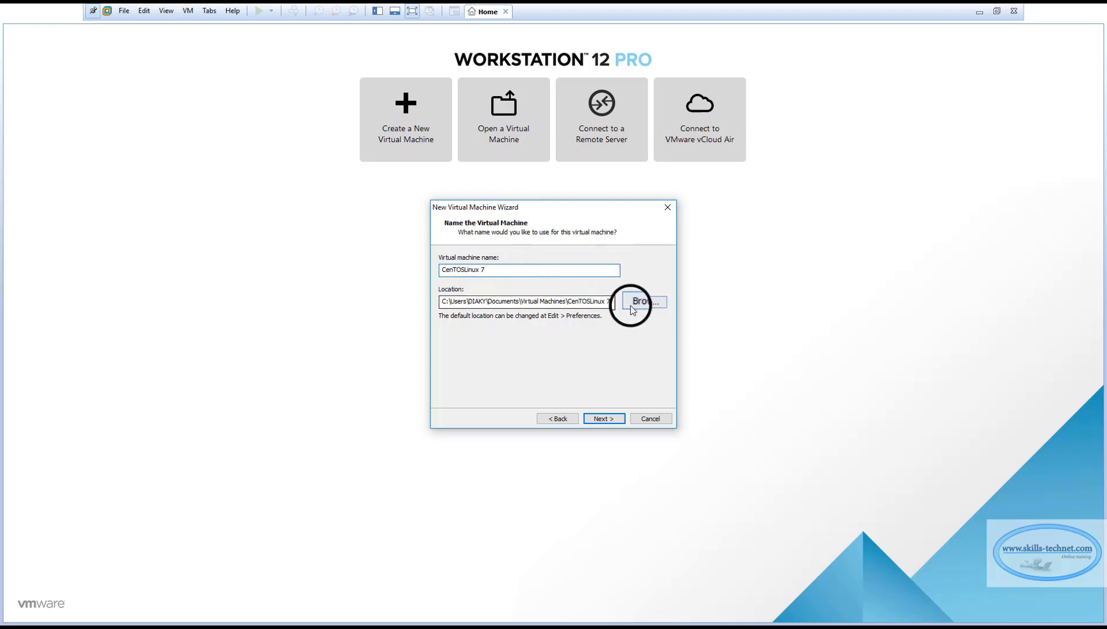
Set the VM location to the F:\VMS\CENTOS7 folder
{"action": "left_click", "coordinate": [644, 302]}
{"action": "left_click_drag", "start_coordinate": [675, 298], "coordinate": [674, 366]}
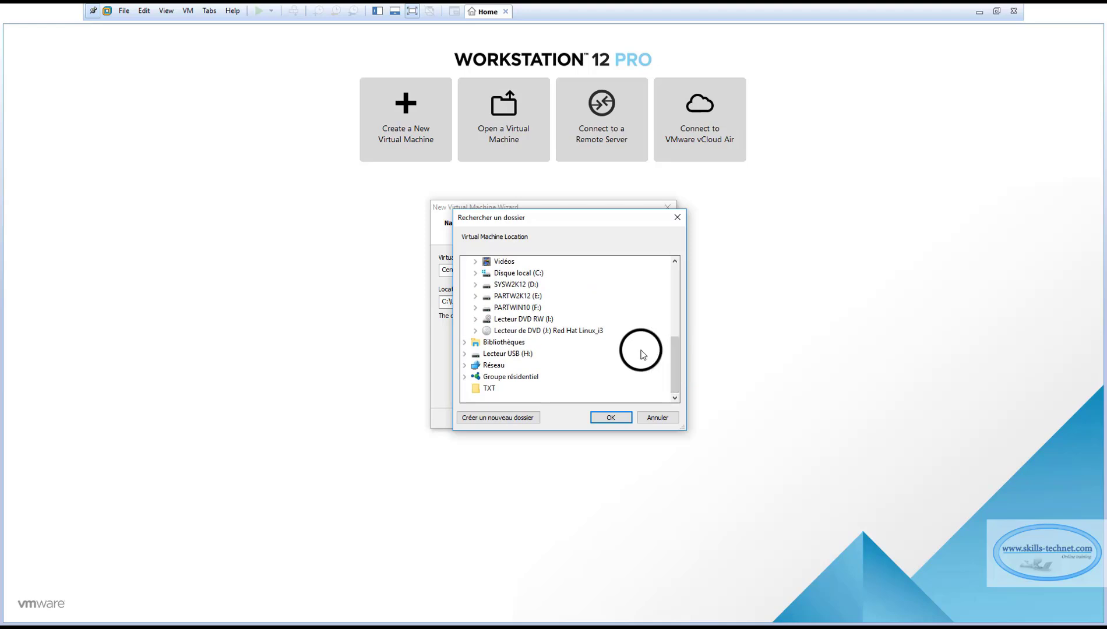
{"action": "left_click", "coordinate": [475, 307]}
{"action": "scroll", "coordinate": [521, 344], "scroll_direction": "down", "scroll_amount": 5}
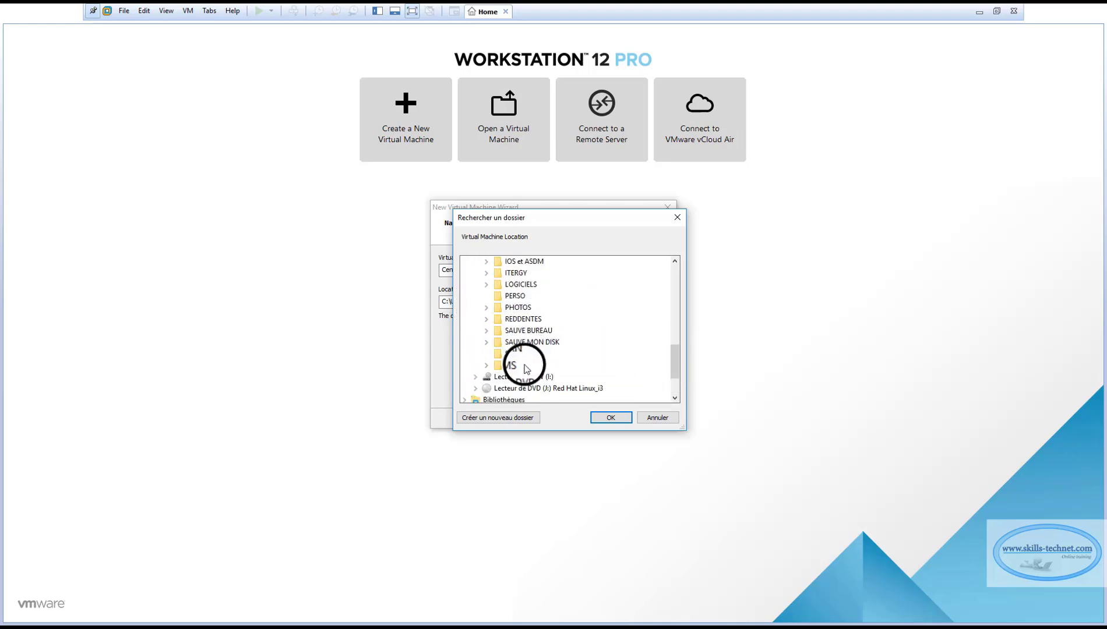
{"action": "left_click", "coordinate": [485, 357]}
{"action": "scroll", "coordinate": [573, 366], "scroll_direction": "up", "scroll_amount": 2}
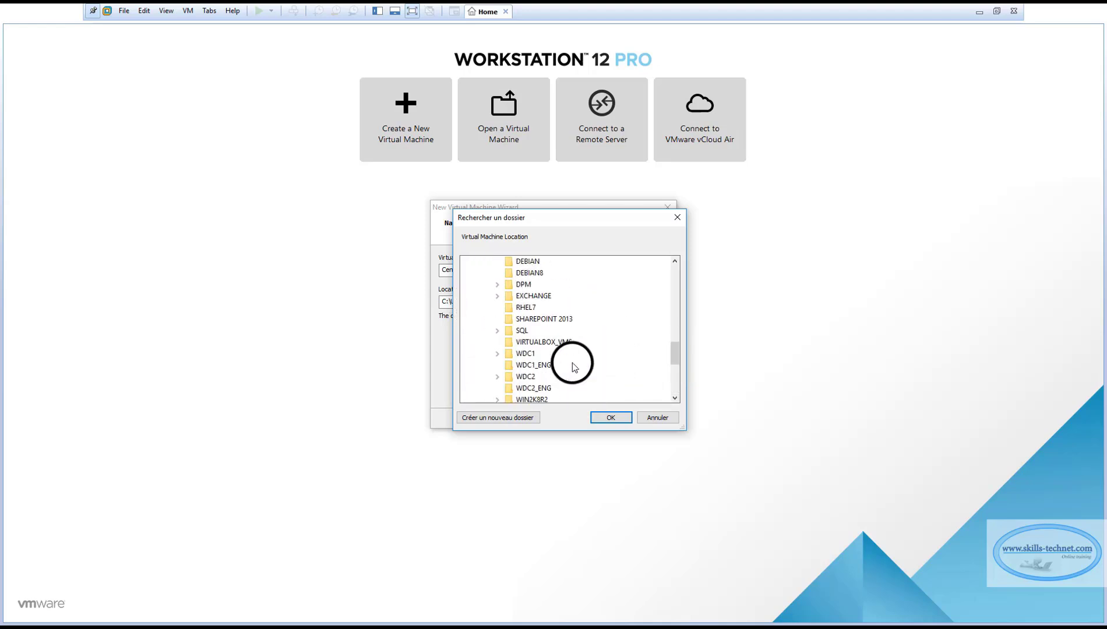
{"action": "scroll", "coordinate": [573, 366], "scroll_direction": "down", "scroll_amount": 4}
{"action": "scroll", "coordinate": [574, 366], "scroll_direction": "up", "scroll_amount": 3}
{"action": "scroll", "coordinate": [573, 365], "scroll_direction": "up", "scroll_amount": 1}
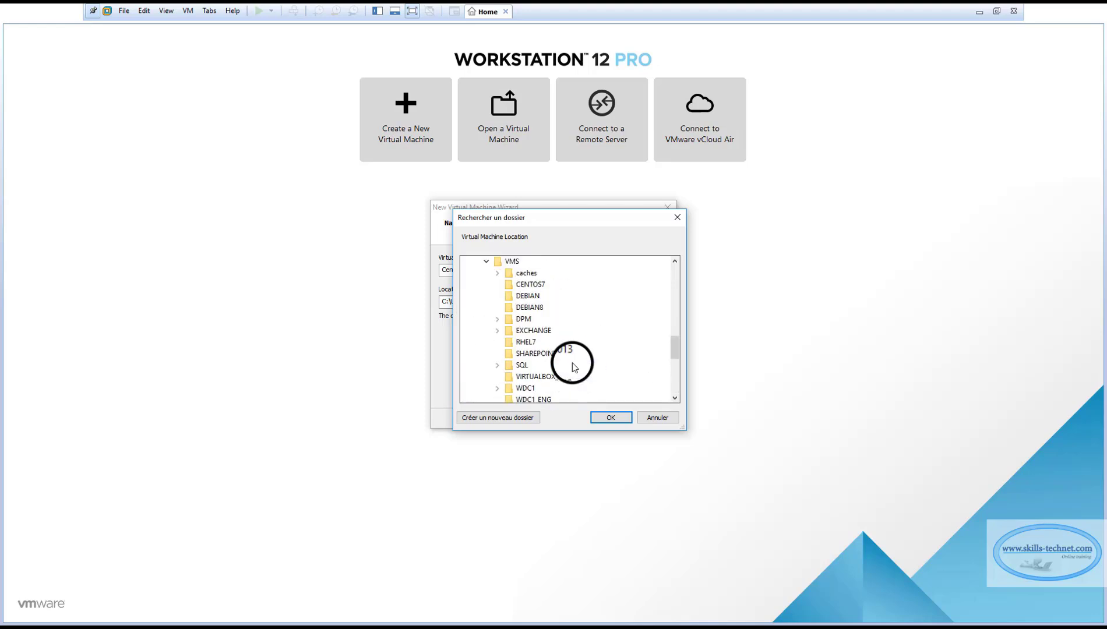
{"action": "left_click", "coordinate": [531, 284]}
{"action": "left_click", "coordinate": [610, 418]}
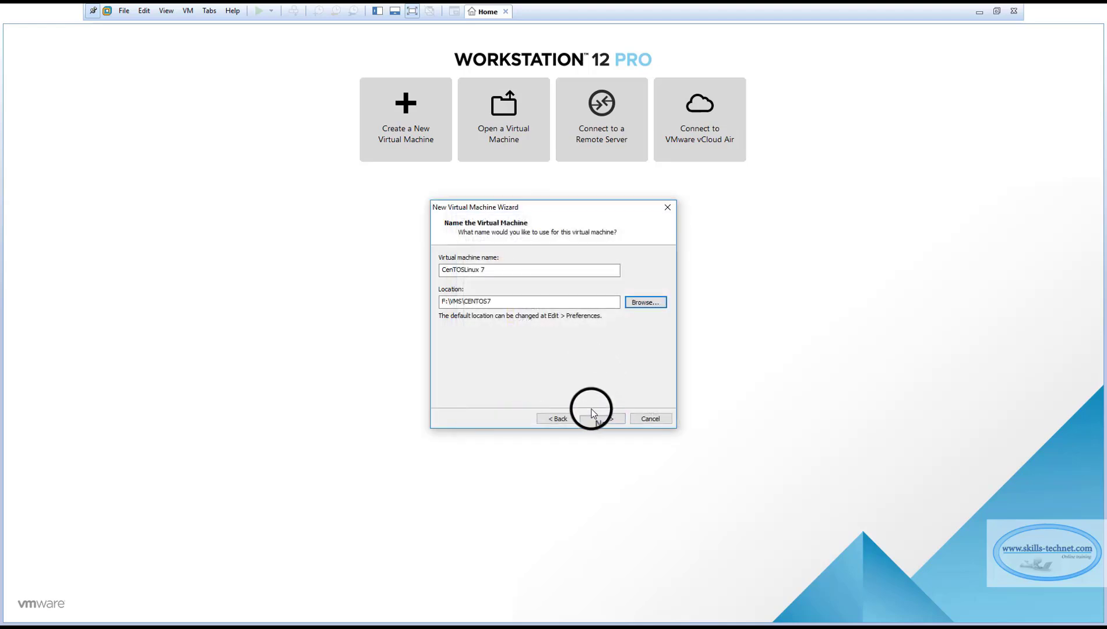
Change the maximum disk size to 60 GB
{"action": "left_click", "coordinate": [600, 418]}
{"action": "left_click_drag", "start_coordinate": [552, 284], "coordinate": [542, 285]}
{"action": "type", "text": "60.0"}
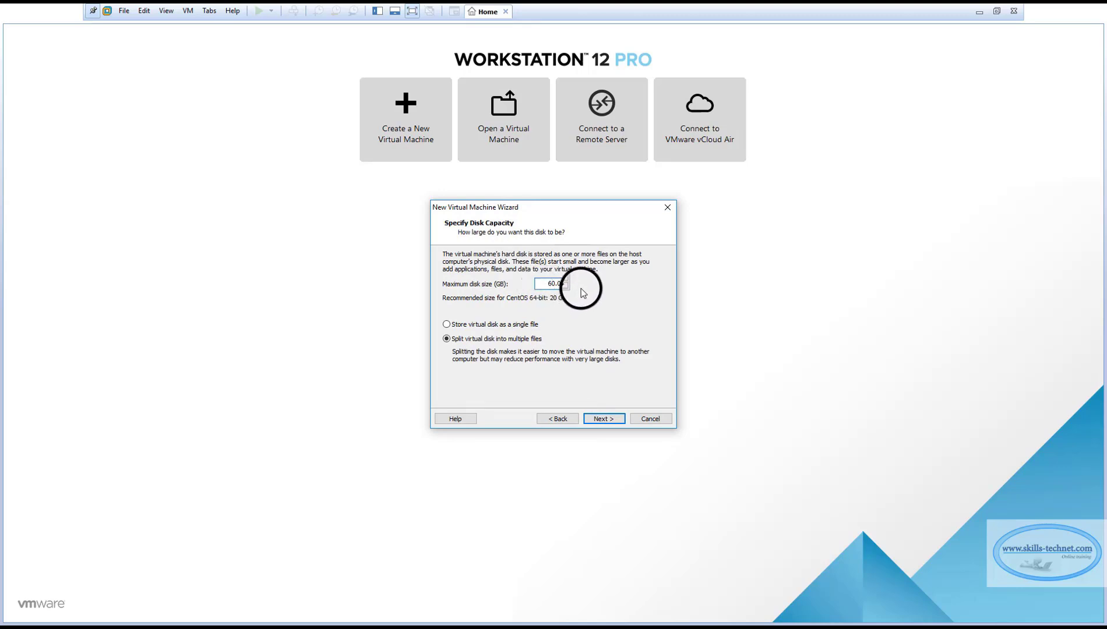
Store the 60 GB virtual disk as a single file and open Customize Hardware
{"action": "left_click", "coordinate": [447, 324]}
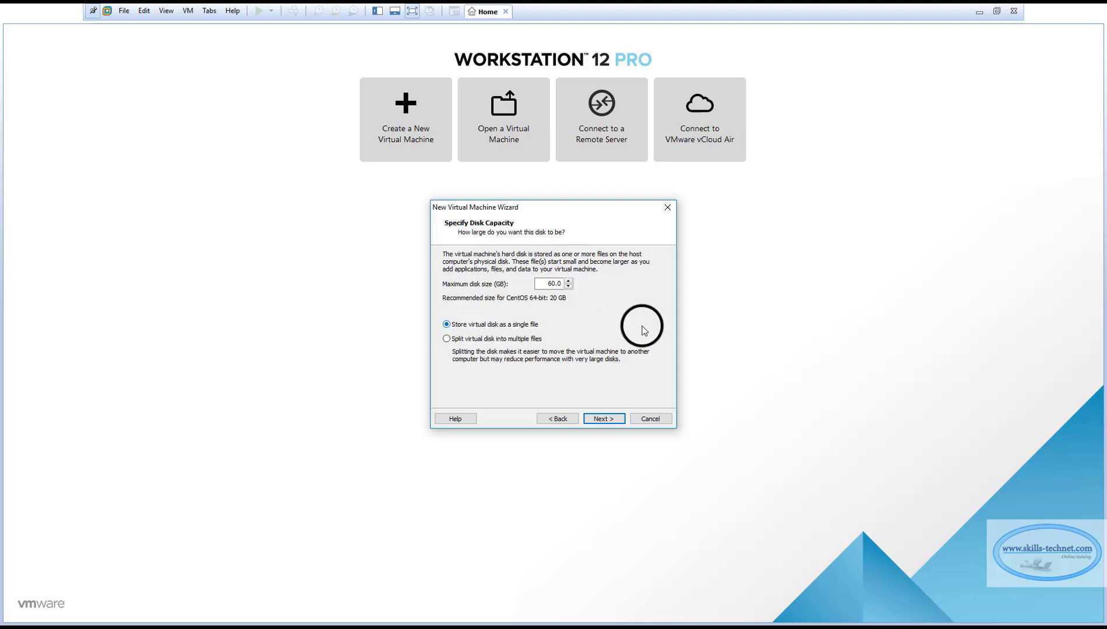
{"action": "left_click", "coordinate": [609, 418]}
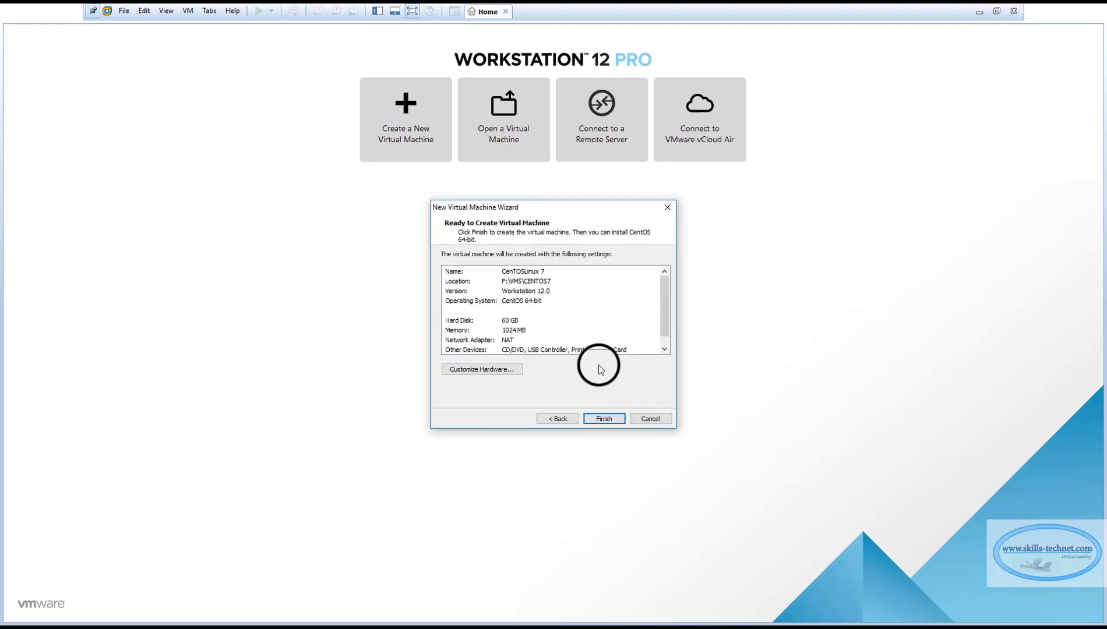
{"action": "left_click", "coordinate": [478, 373]}
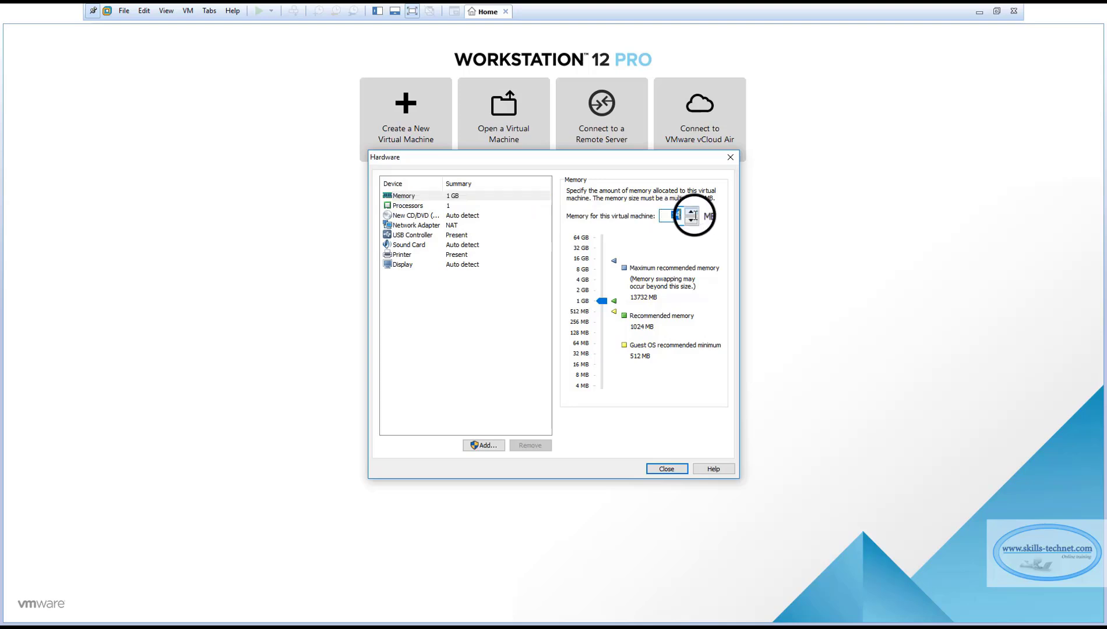
Set memory to 2048 MB, 2 processors with 2 cores each, and CD/DVD to use an ISO image
{"action": "type", "text": "2048"}
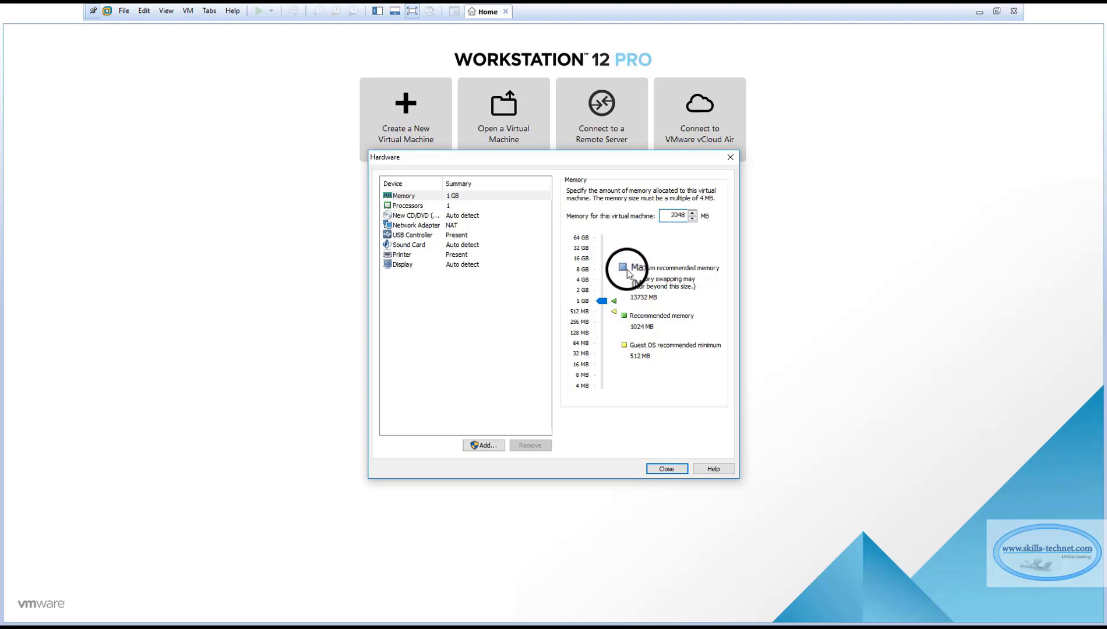
{"action": "left_click", "coordinate": [443, 206]}
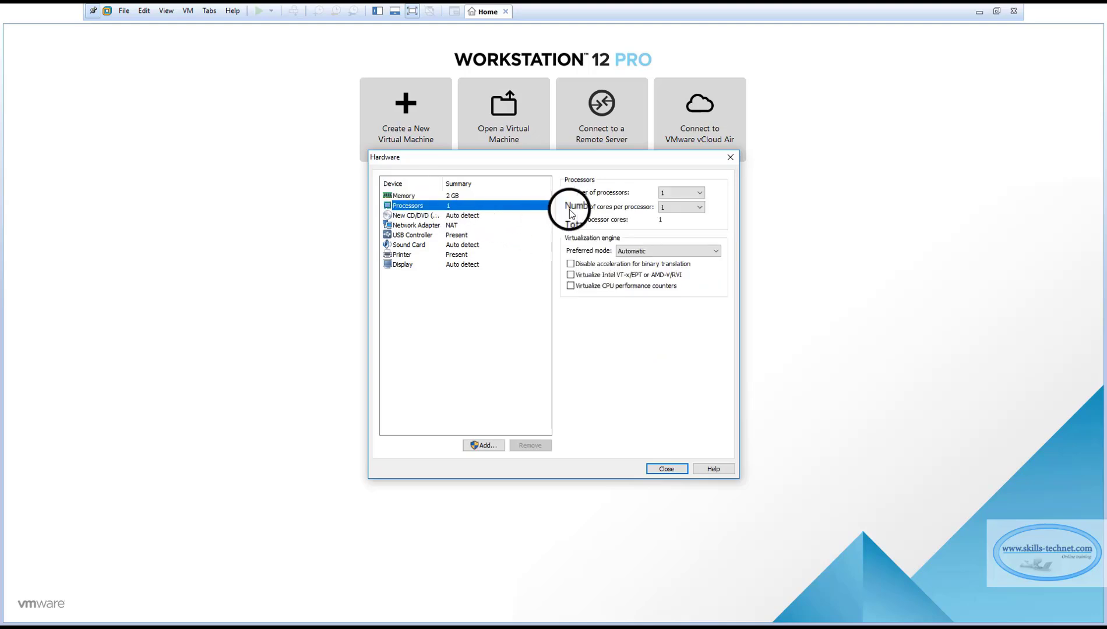
{"action": "left_click", "coordinate": [699, 193]}
{"action": "left_click", "coordinate": [671, 212]}
{"action": "left_click", "coordinate": [675, 208]}
{"action": "left_click", "coordinate": [672, 219]}
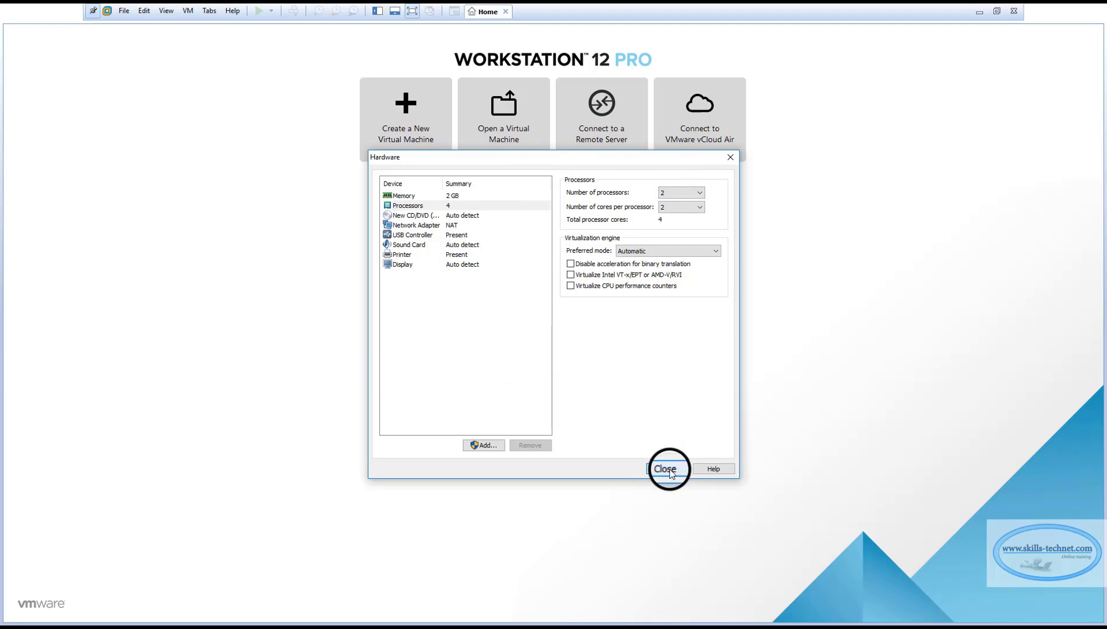
{"action": "left_click", "coordinate": [412, 215]}
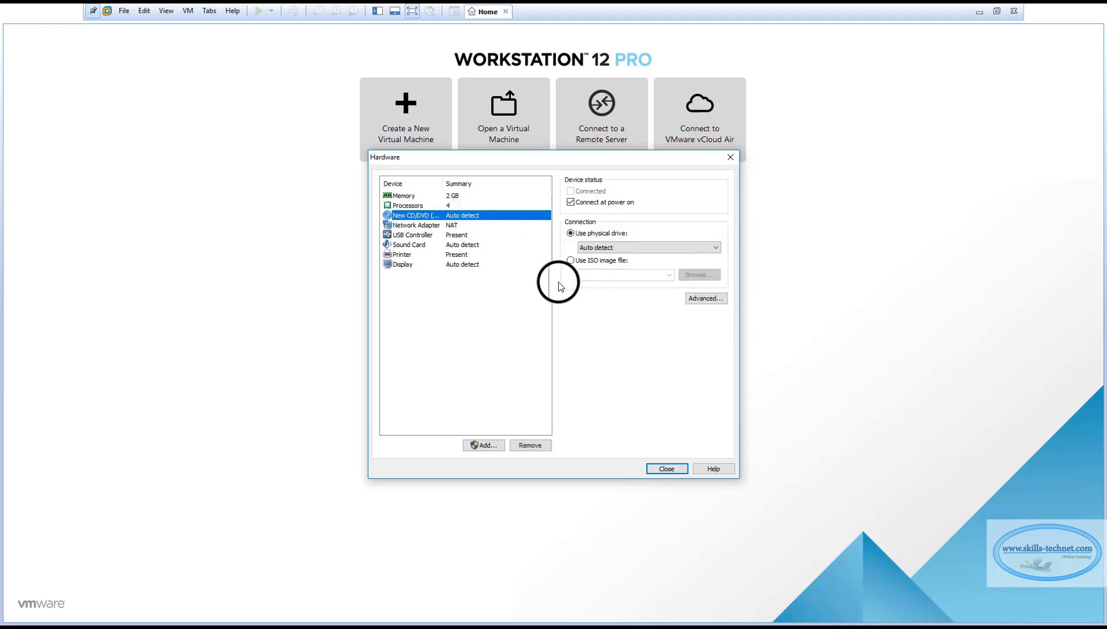
{"action": "left_click", "coordinate": [571, 261]}
Browse to the F:\LOGICIELS\LINUX\CENTOS folder for the CD/DVD ISO image
{"action": "left_click", "coordinate": [699, 276]}
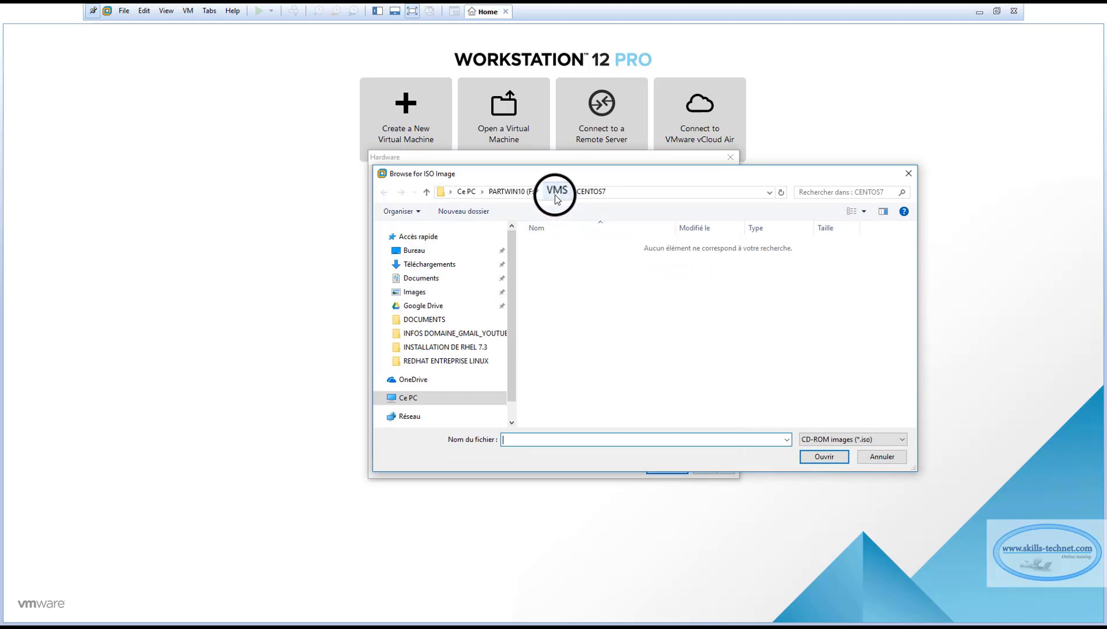
{"action": "left_click", "coordinate": [432, 398]}
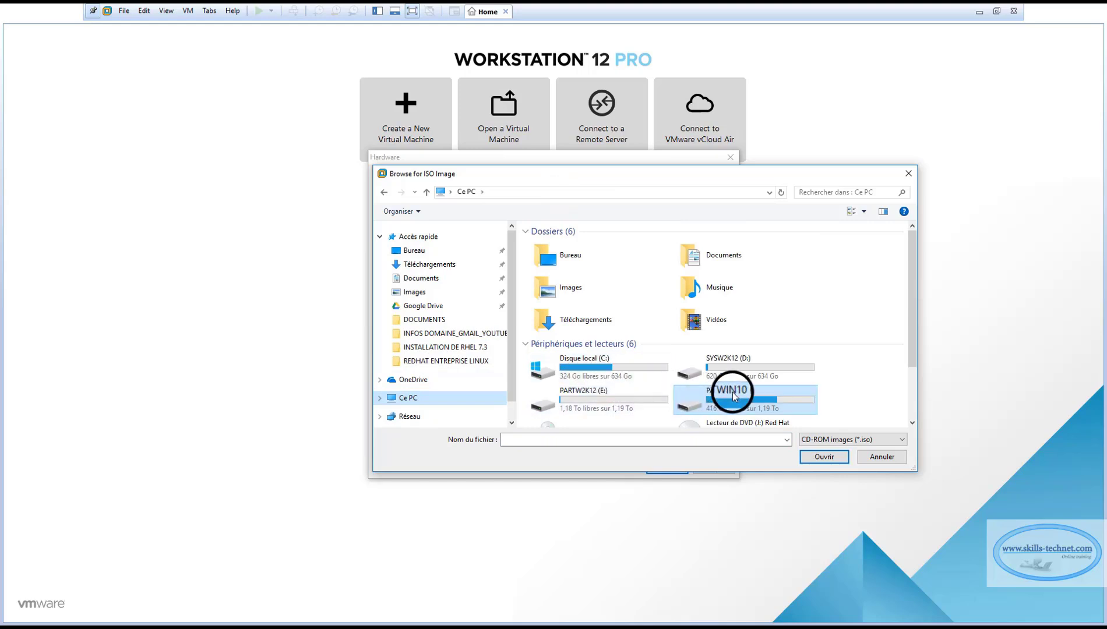
{"action": "double_click", "coordinate": [715, 398]}
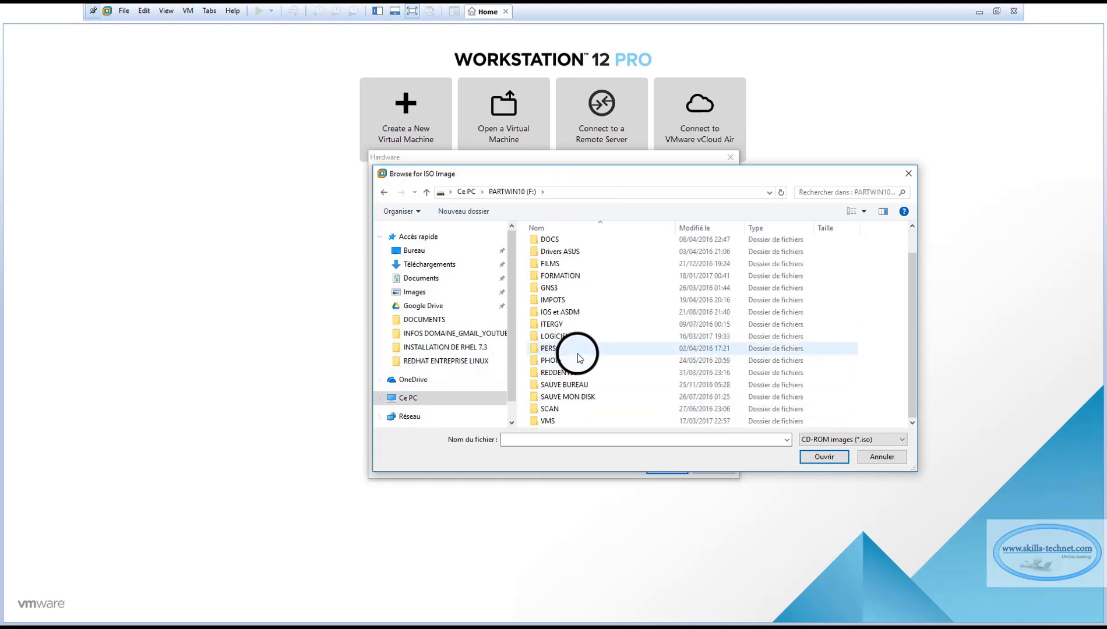
{"action": "scroll", "coordinate": [573, 406], "scroll_direction": "up", "scroll_amount": 1}
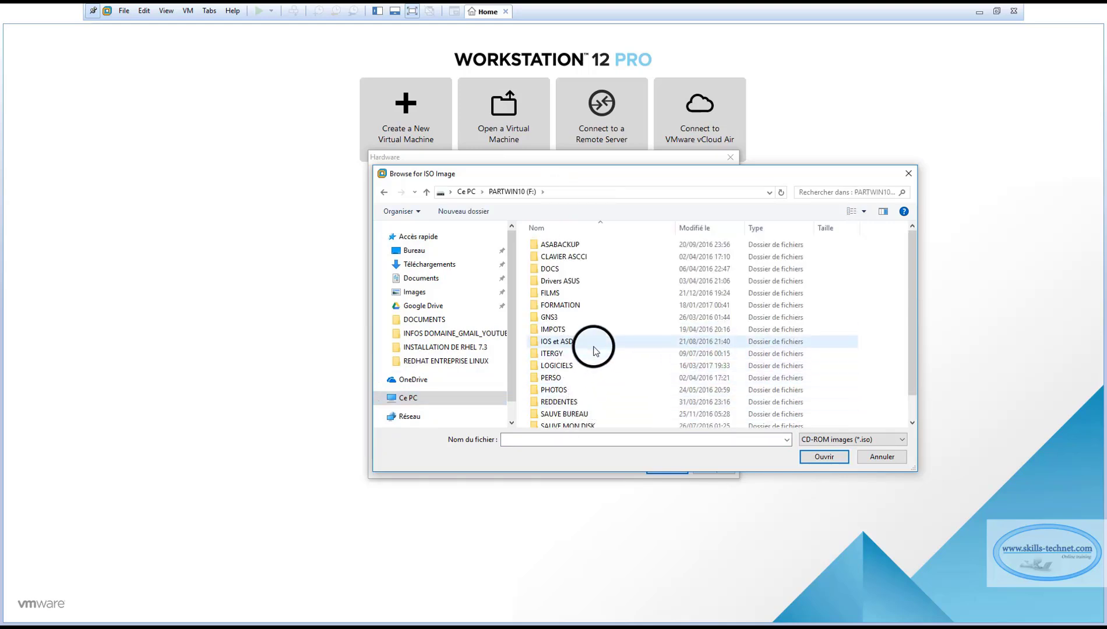
{"action": "double_click", "coordinate": [561, 366]}
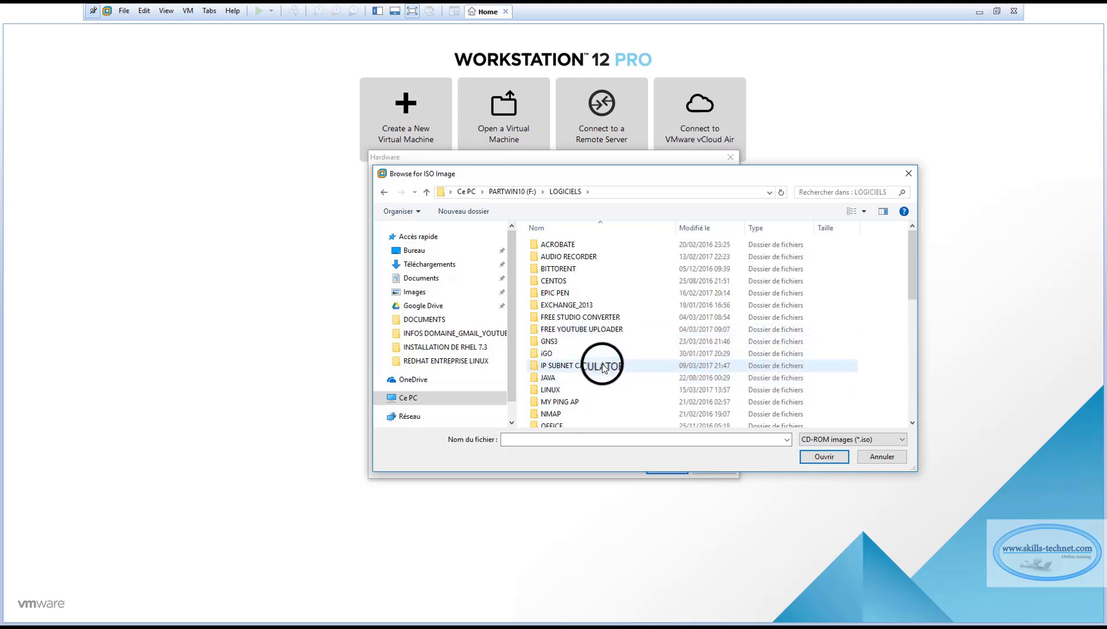
{"action": "scroll", "coordinate": [591, 349], "scroll_direction": "down", "scroll_amount": 4}
{"action": "scroll", "coordinate": [591, 351], "scroll_direction": "down", "scroll_amount": 1}
{"action": "scroll", "coordinate": [591, 352], "scroll_direction": "up", "scroll_amount": 4}
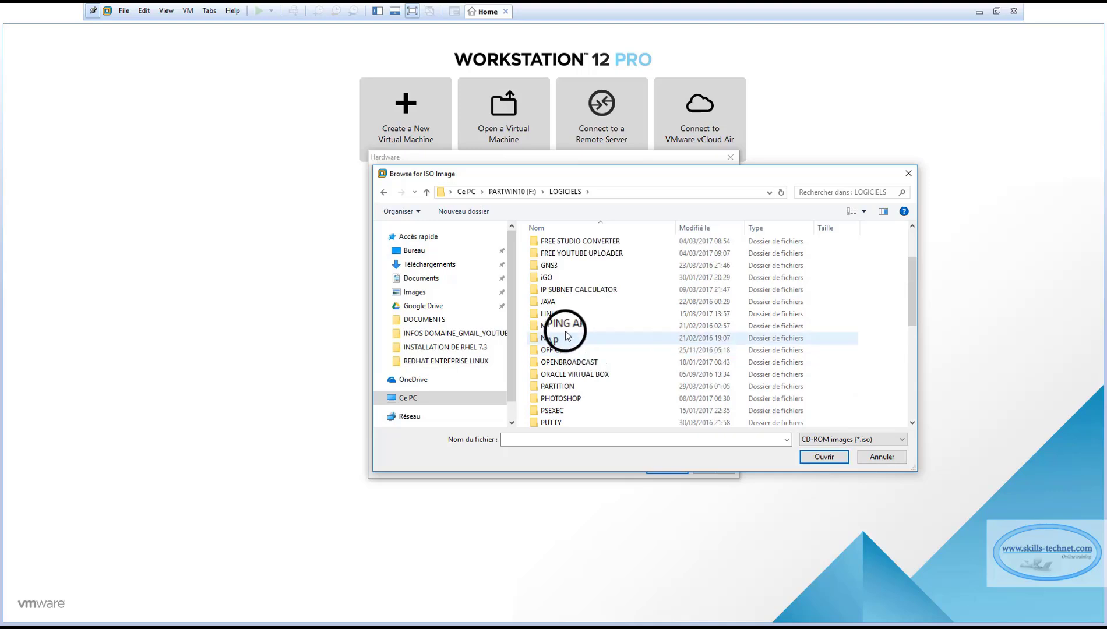
{"action": "double_click", "coordinate": [561, 314]}
{"action": "double_click", "coordinate": [555, 244]}
Load the CentOS-7-x86_64-Everything-1611 ISO, close the hardware settings and finish creating the VM
{"action": "double_click", "coordinate": [588, 250]}
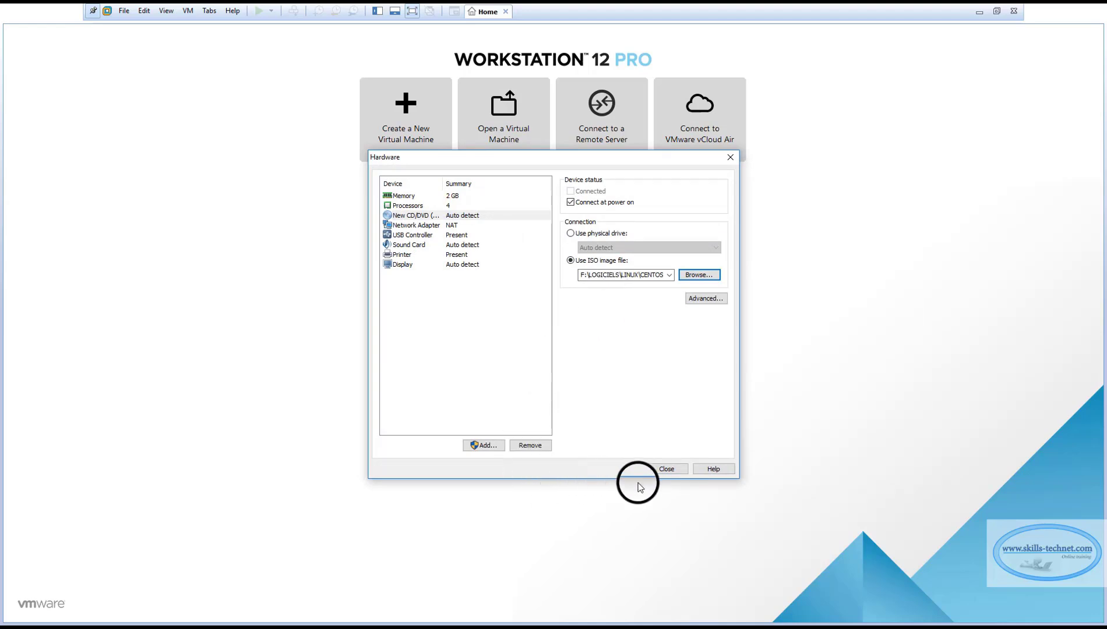
{"action": "left_click", "coordinate": [659, 471]}
{"action": "left_click", "coordinate": [604, 419]}
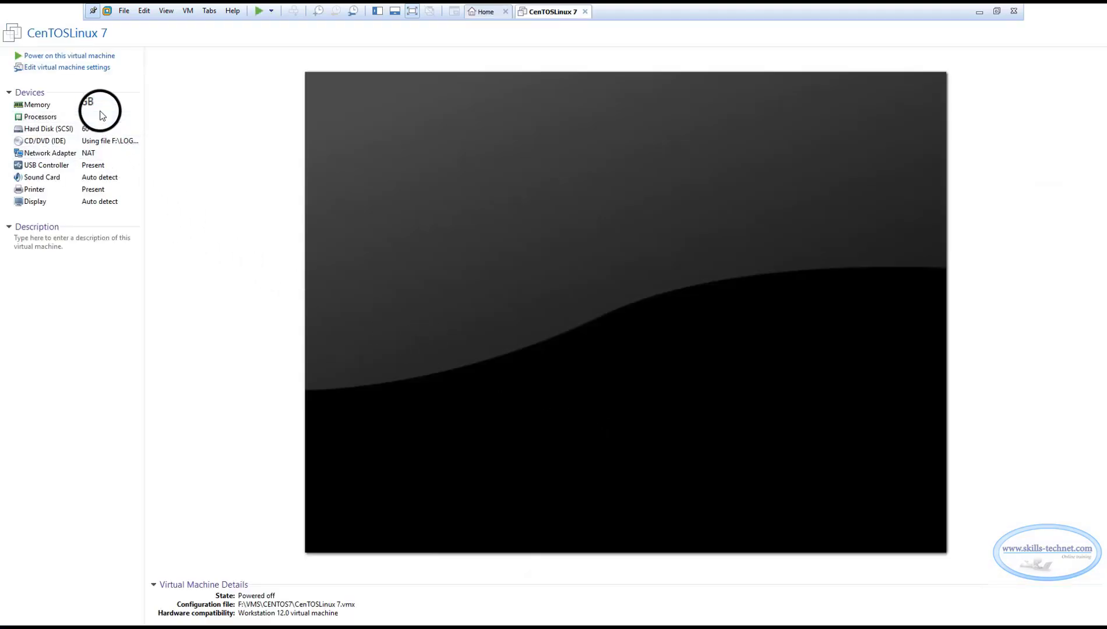
Power on CenTOSLinux 7 in full-screen view and boot 'Install CentOS Linux 7'
{"action": "left_click", "coordinate": [87, 55]}
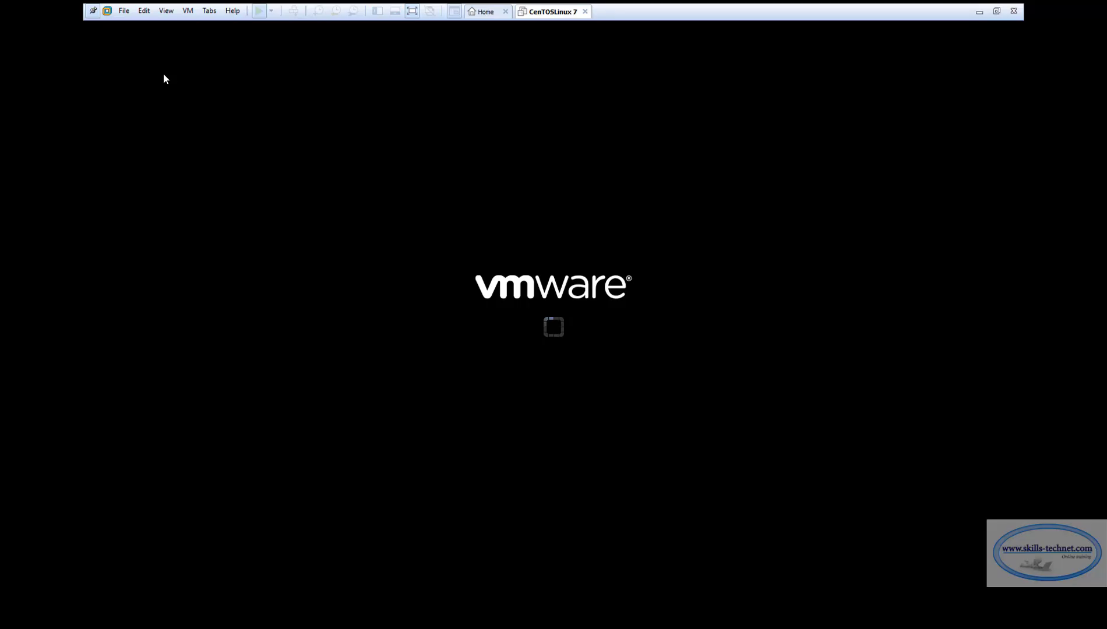
{"action": "left_click", "coordinate": [412, 11]}
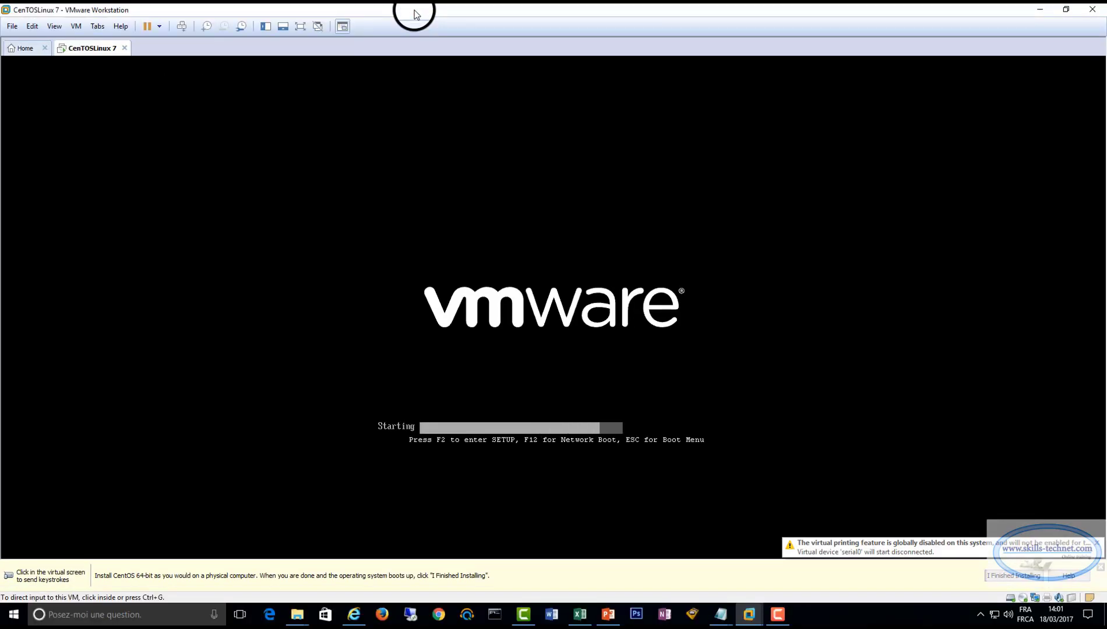
{"action": "left_click", "coordinate": [300, 26]}
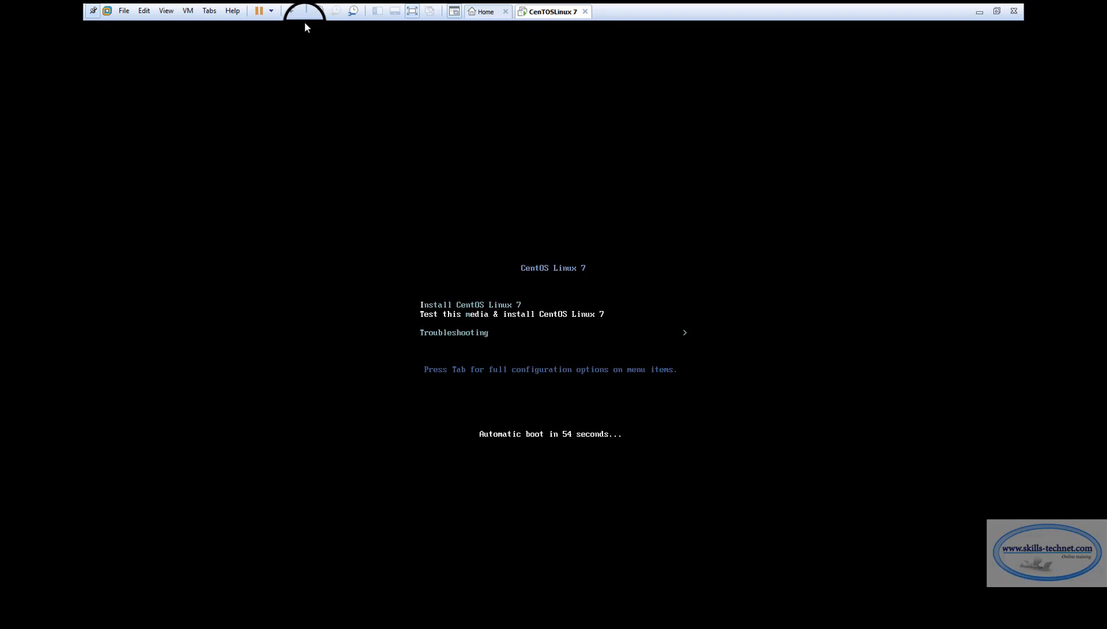
{"action": "key", "text": "Return"}
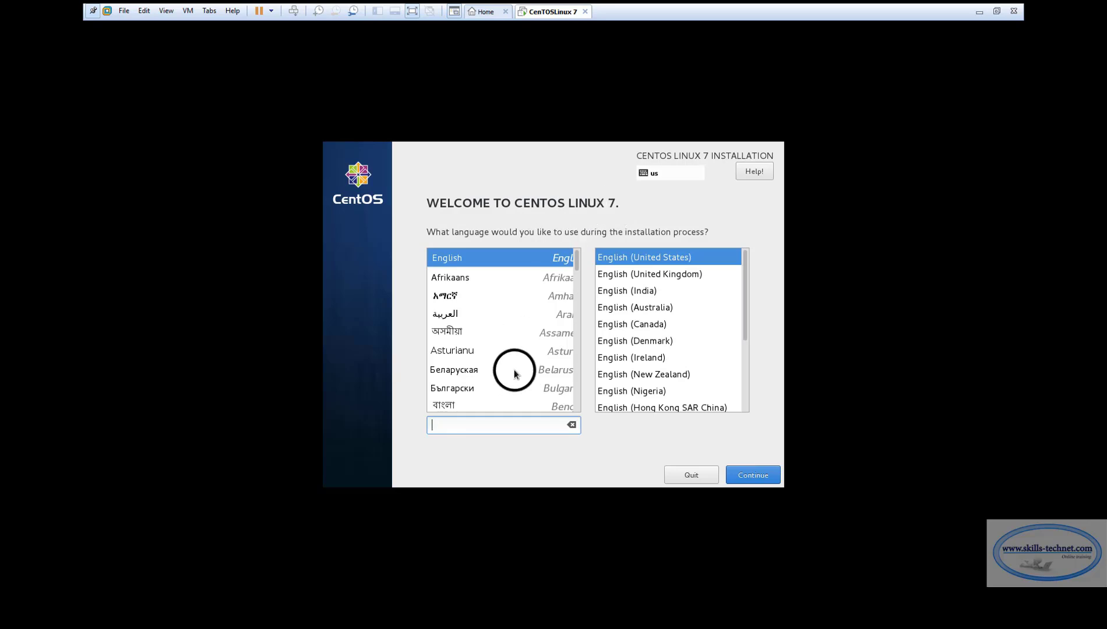
Choose Français (Canada) as the installer language and continue to the summary
{"action": "scroll", "coordinate": [513, 375], "scroll_direction": "down", "scroll_amount": 10}
{"action": "scroll", "coordinate": [517, 356], "scroll_direction": "down", "scroll_amount": 1}
{"action": "left_click", "coordinate": [458, 322]}
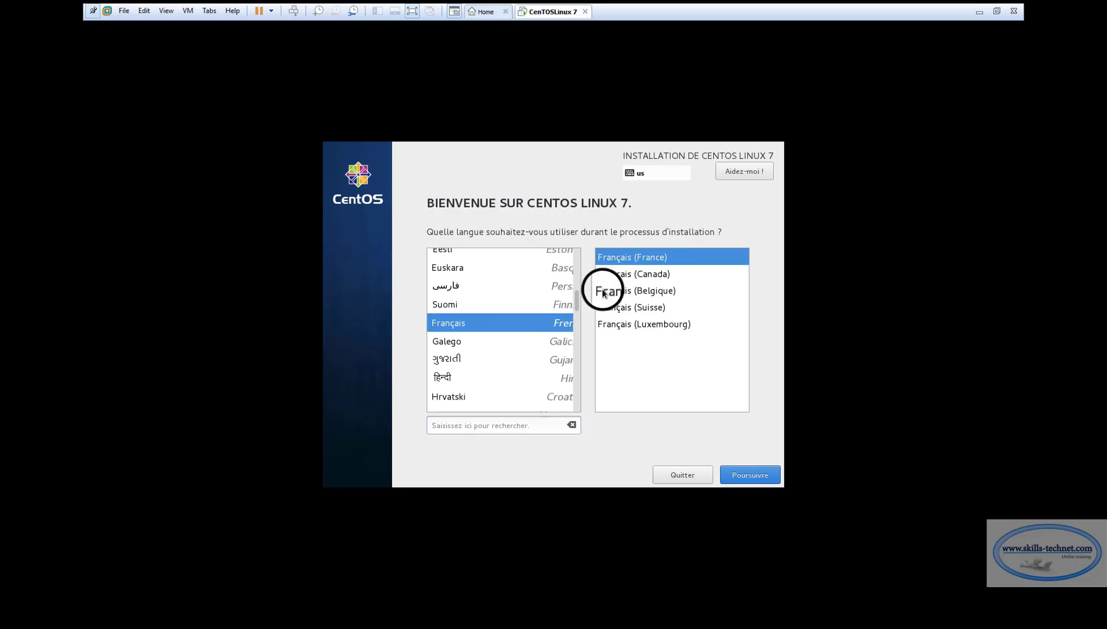
{"action": "left_click", "coordinate": [629, 274]}
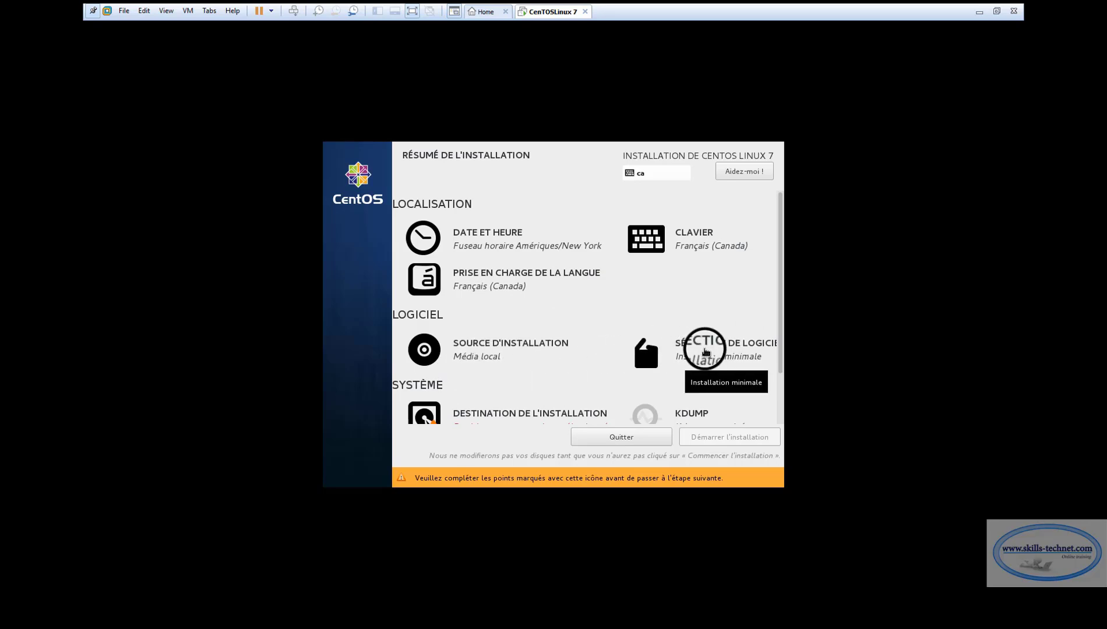
{"action": "scroll", "coordinate": [704, 350], "scroll_direction": "down", "scroll_amount": 1}
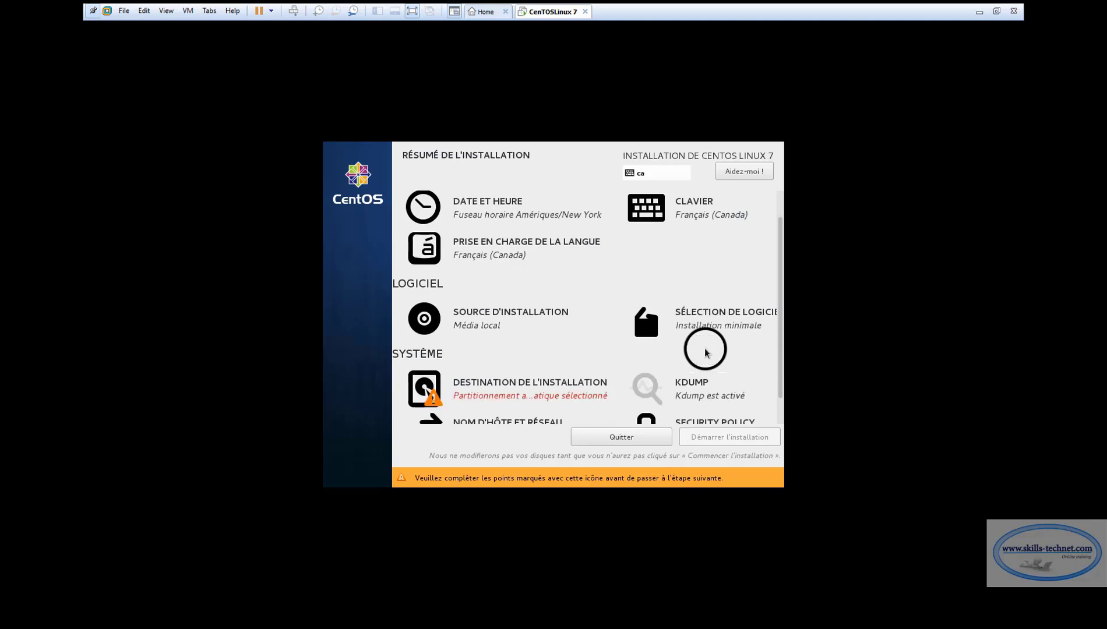
{"action": "scroll", "coordinate": [711, 347], "scroll_direction": "down", "scroll_amount": 1}
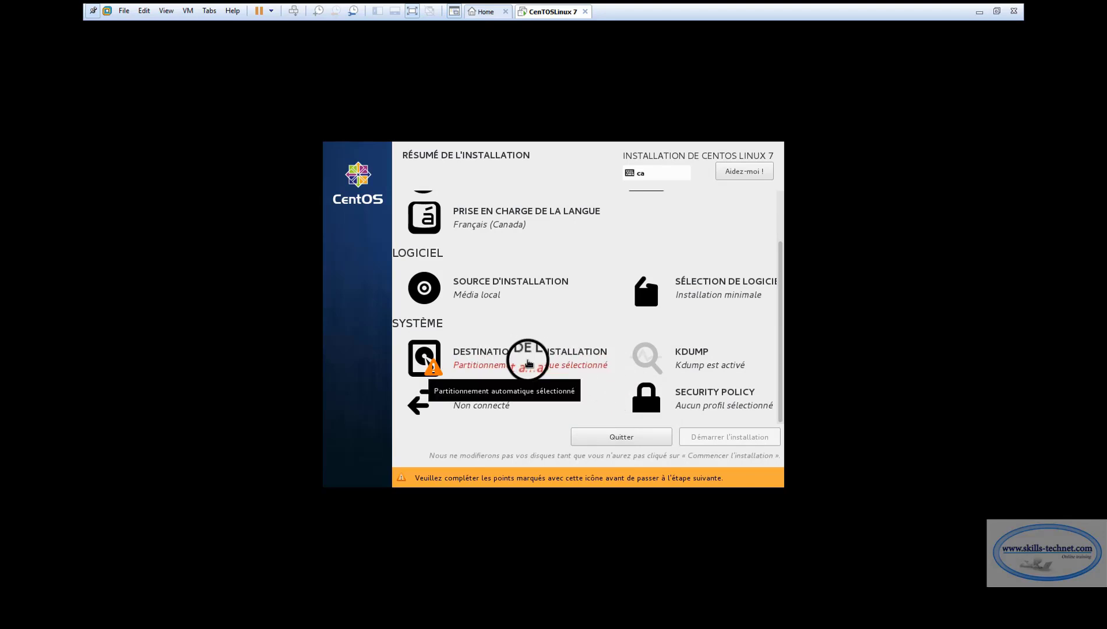
Open Installation Destination, deselect the 60 GiB disk and rescan the attached disks
{"action": "left_click", "coordinate": [528, 362]}
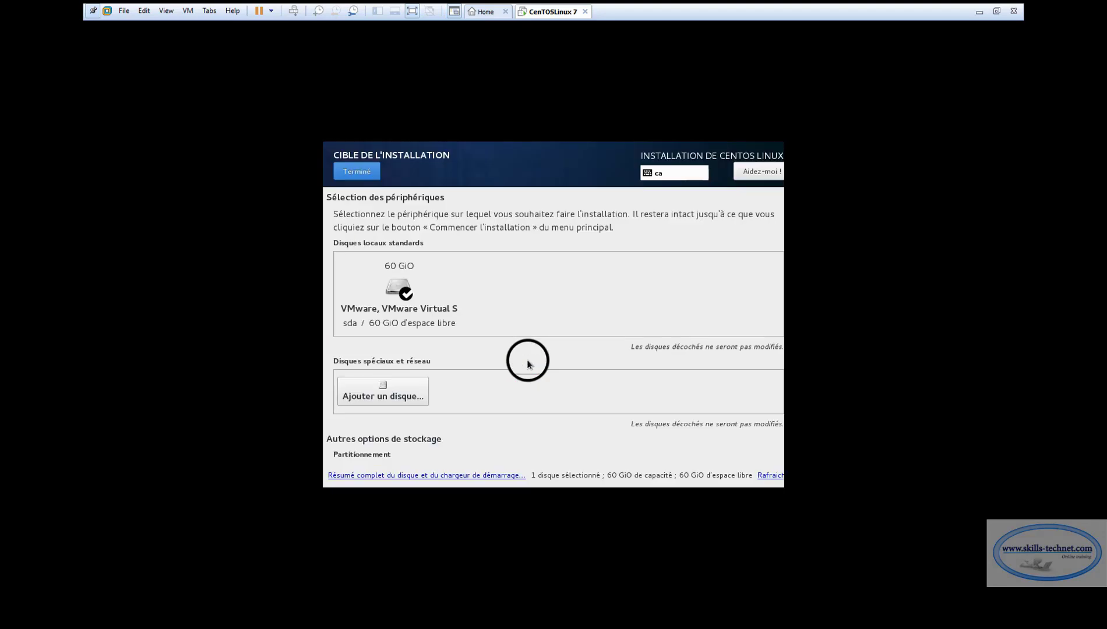
{"action": "left_click", "coordinate": [399, 291]}
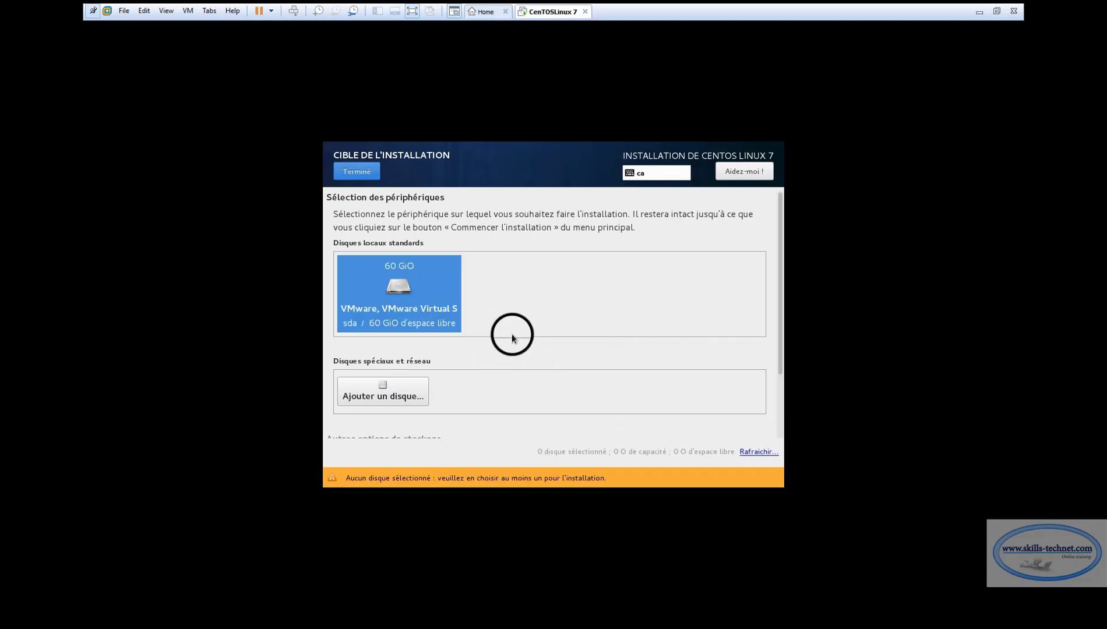
{"action": "left_click", "coordinate": [753, 452]}
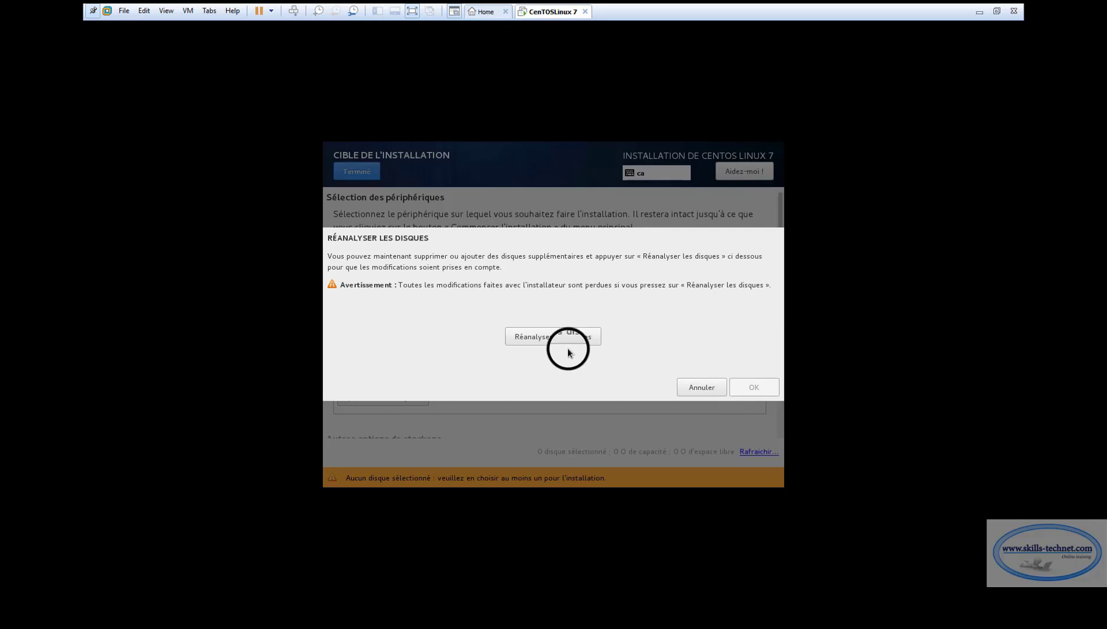
{"action": "left_click", "coordinate": [554, 338]}
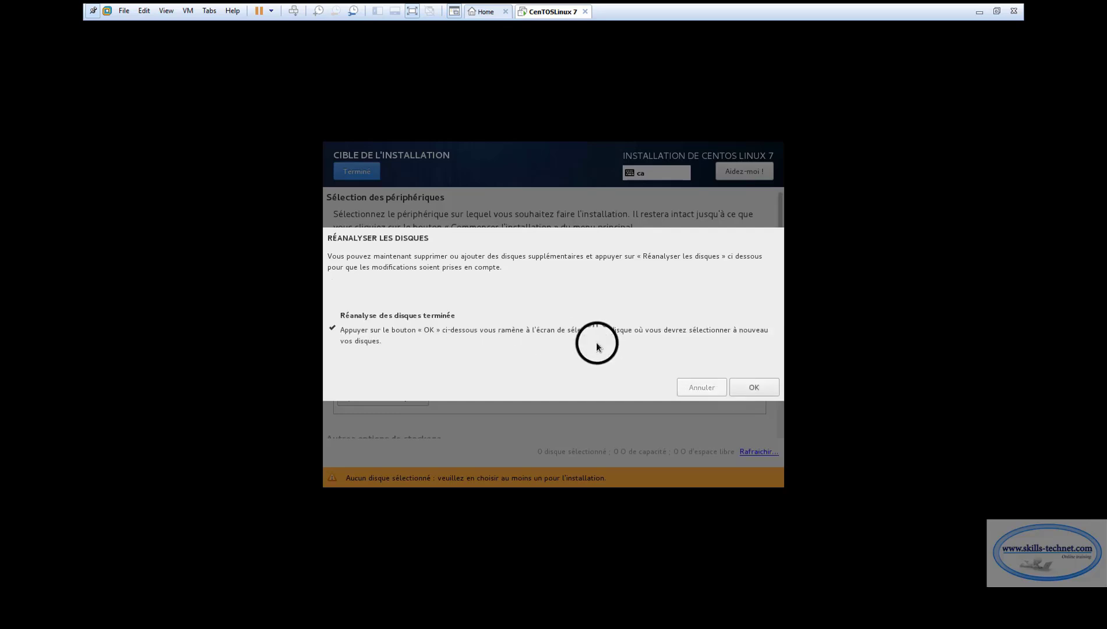
{"action": "left_click", "coordinate": [746, 388]}
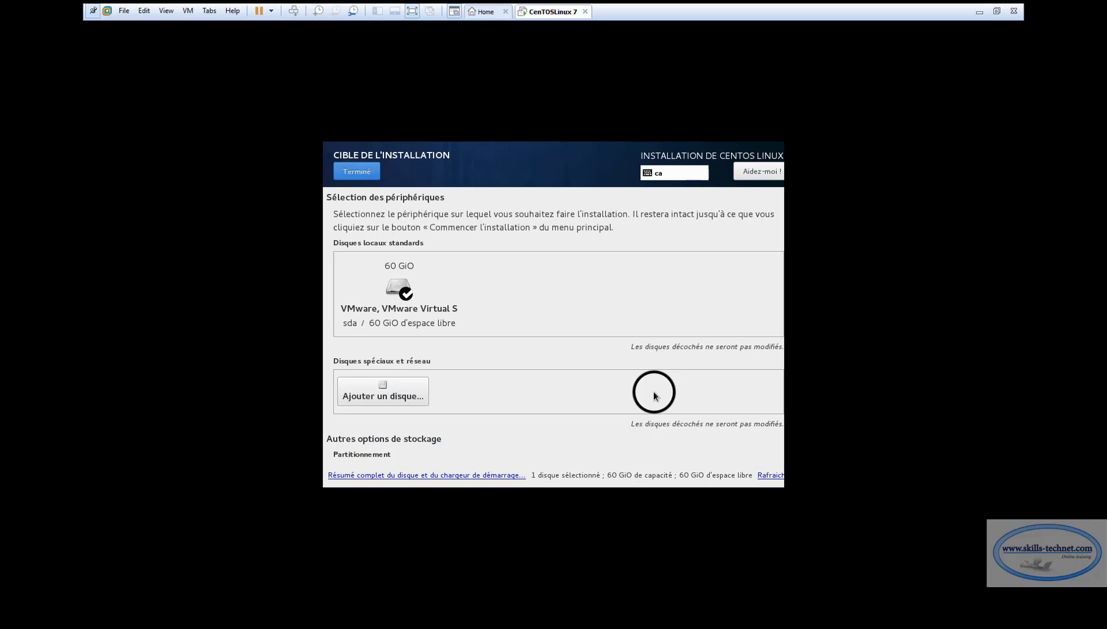
Rescan the disks again, then choose 'Je vais configurer le partitionnement' for the 60 GiB disk
{"action": "left_click", "coordinate": [398, 295]}
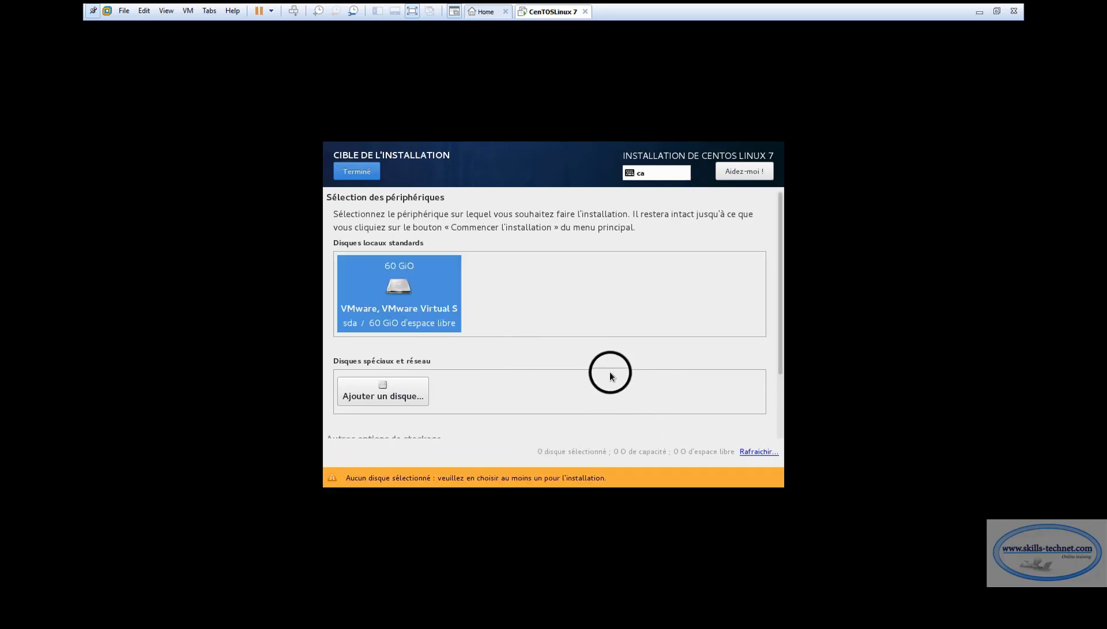
{"action": "left_click_drag", "start_coordinate": [780, 351], "coordinate": [778, 428]}
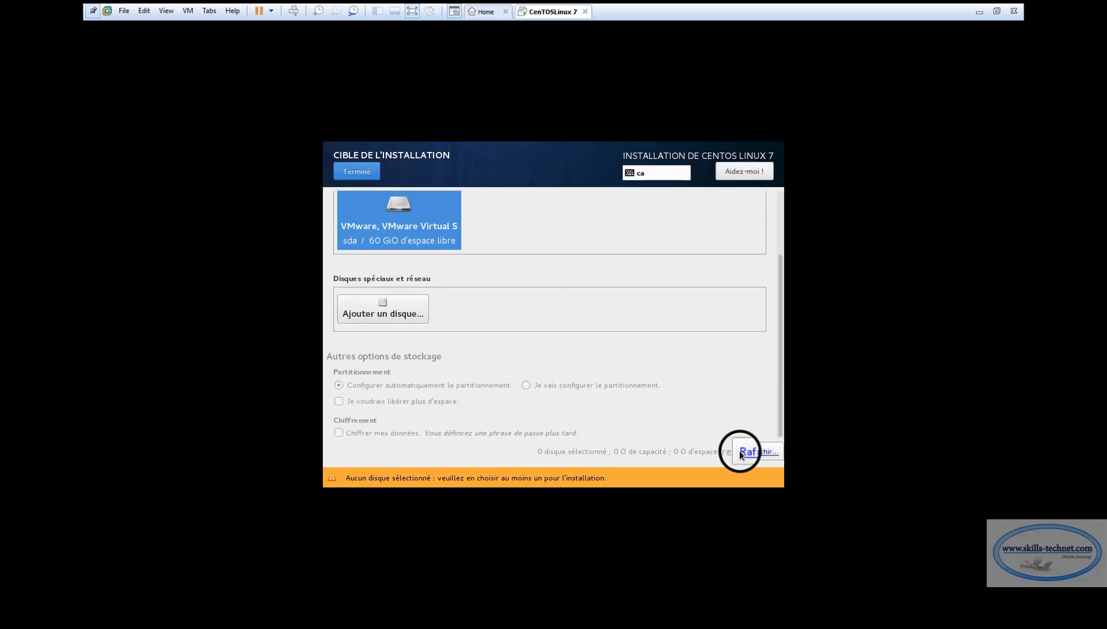
{"action": "left_click", "coordinate": [752, 451]}
{"action": "left_click", "coordinate": [556, 337]}
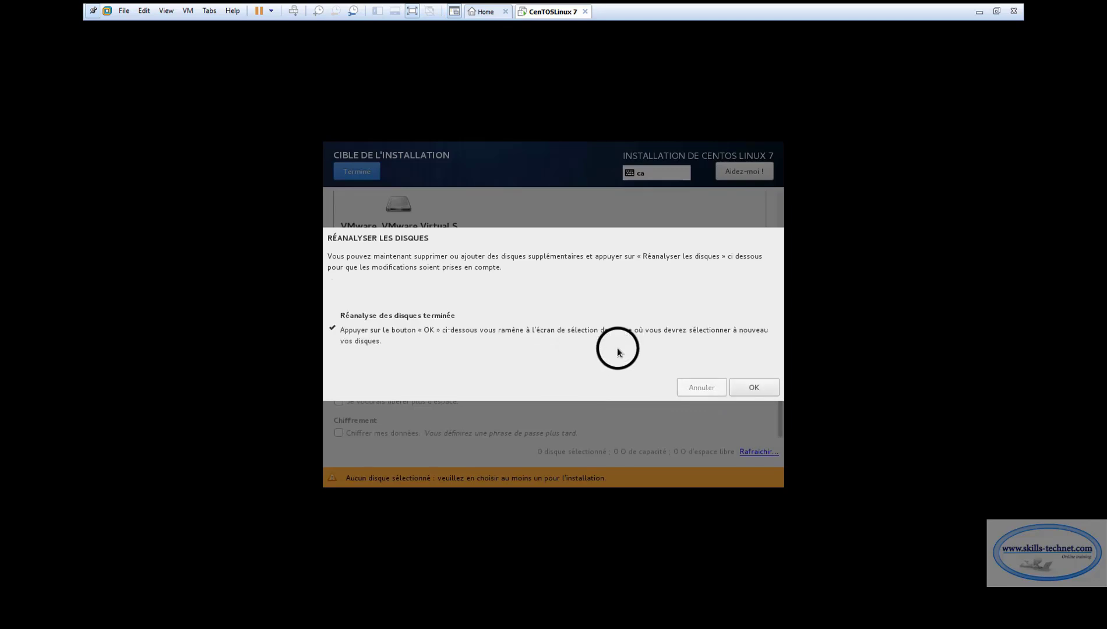
{"action": "left_click", "coordinate": [747, 390]}
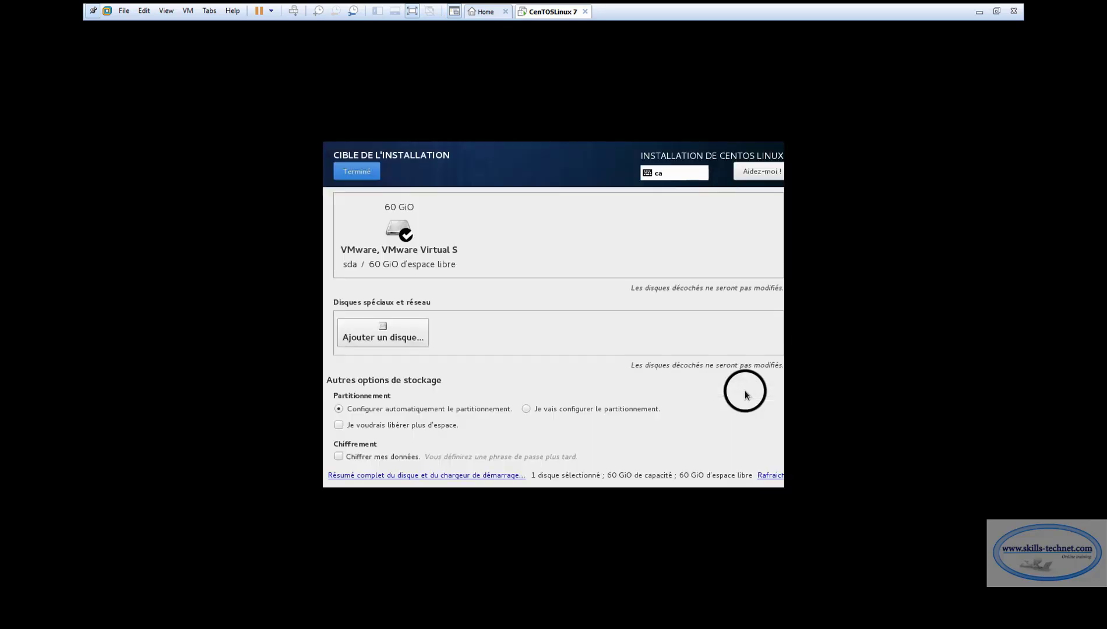
{"action": "left_click", "coordinate": [525, 408]}
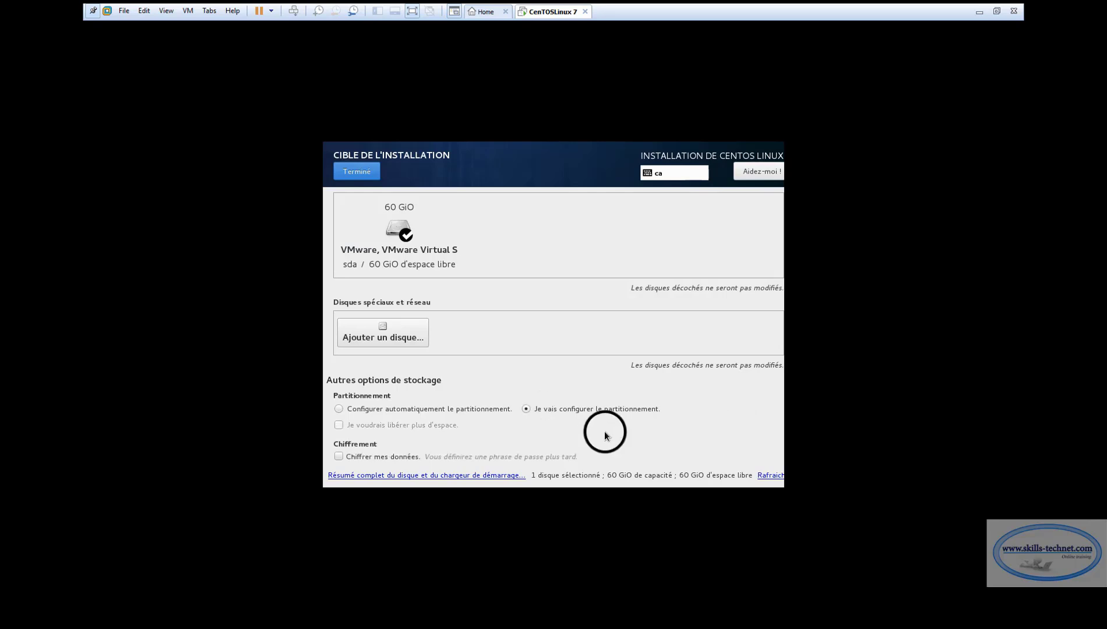
{"action": "left_click", "coordinate": [357, 171]}
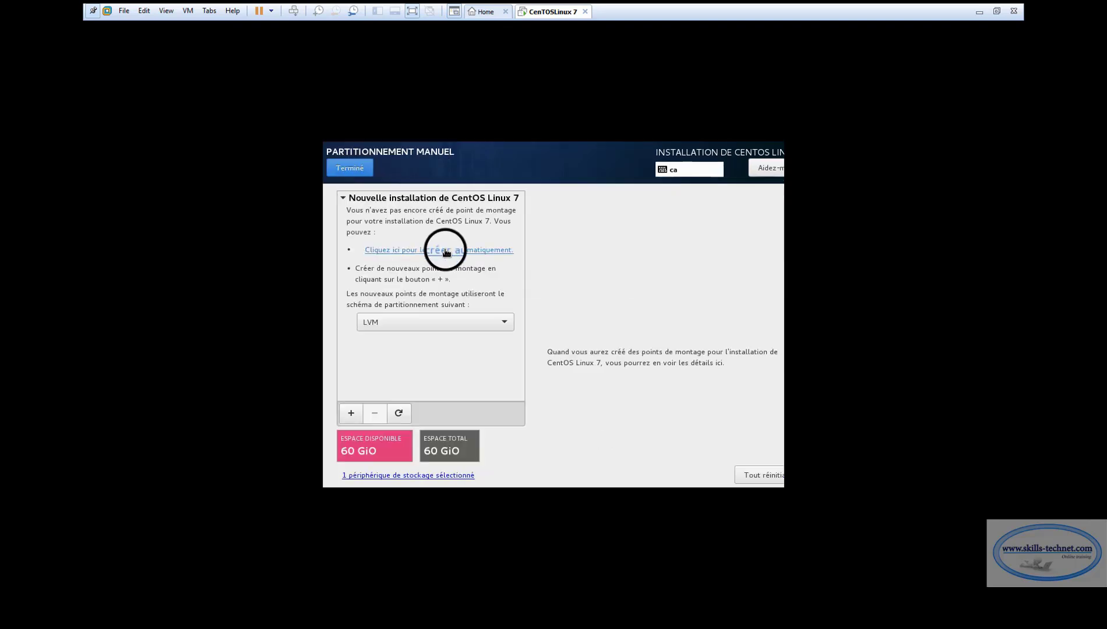
Add a /boot mount point of 100 MiB
{"action": "left_click", "coordinate": [350, 413]}
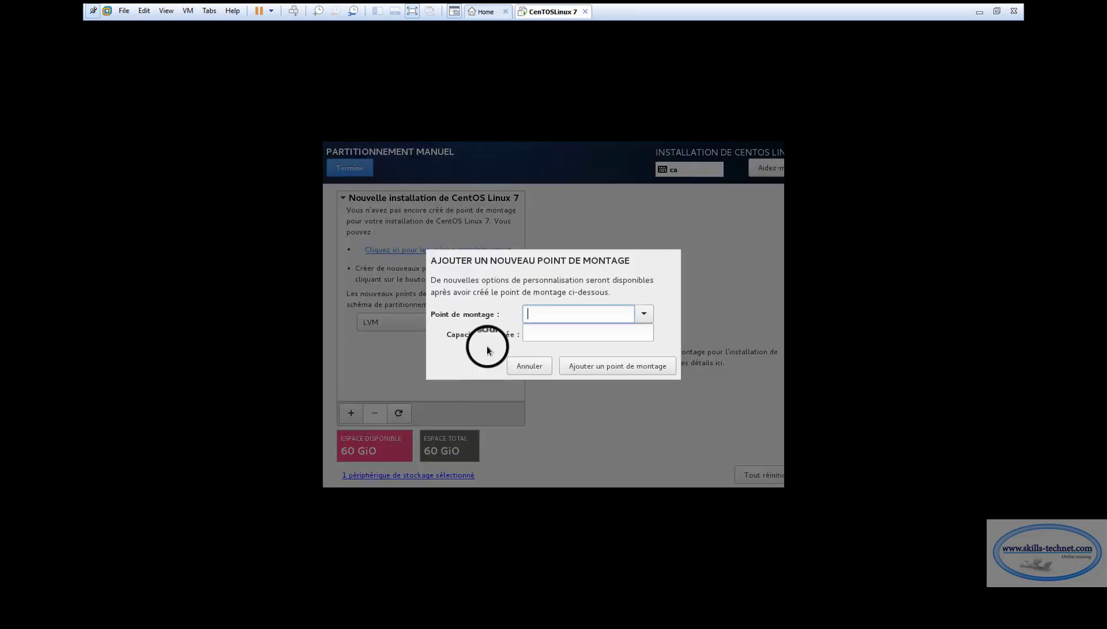
{"action": "left_click", "coordinate": [644, 314]}
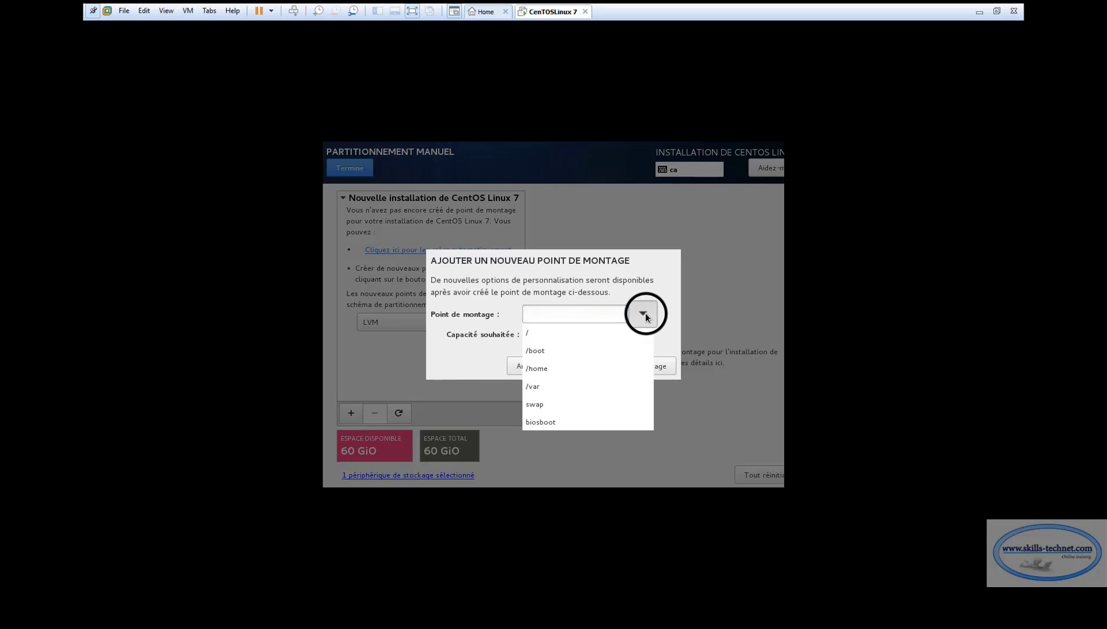
{"action": "left_click", "coordinate": [557, 351]}
{"action": "left_click", "coordinate": [559, 335]}
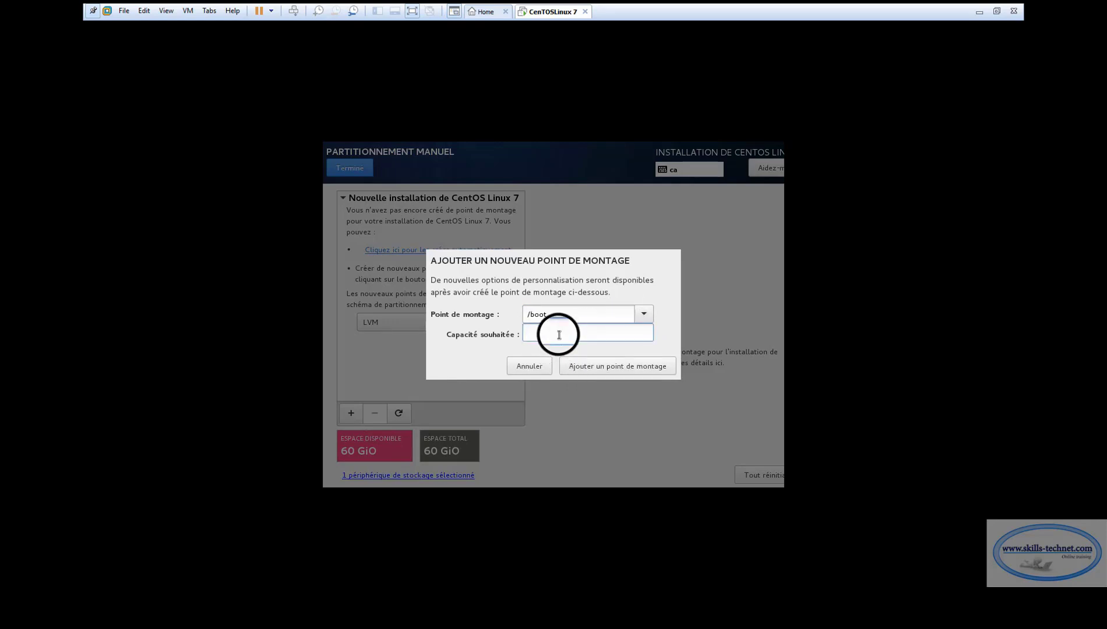
{"action": "type", "text": "100"}
{"action": "left_click", "coordinate": [584, 366]}
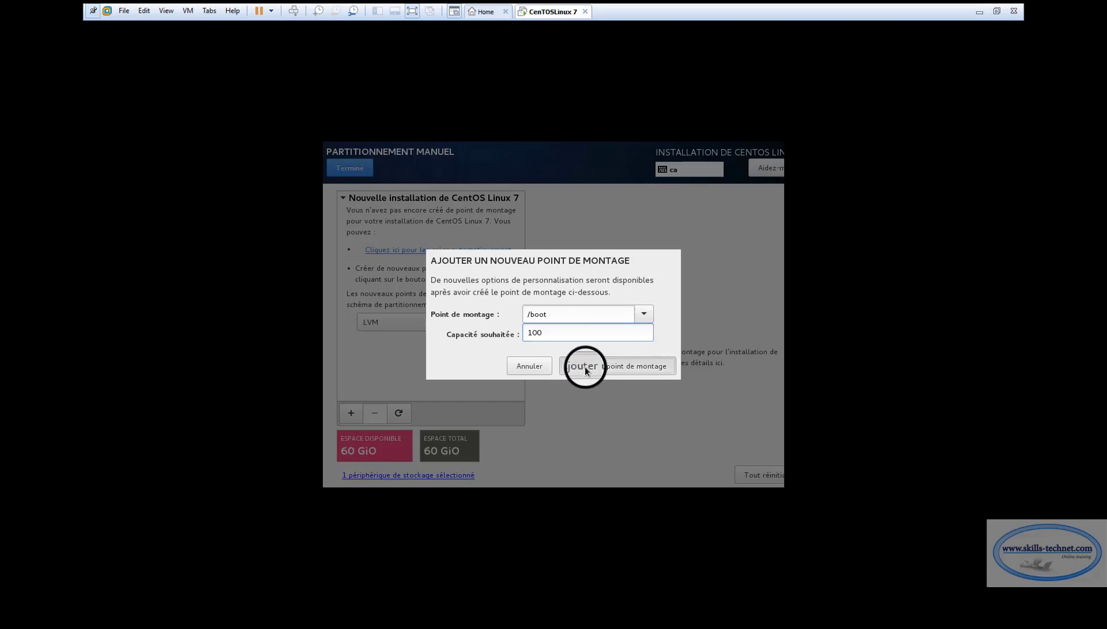
Add a swap mount point of 2018 MiB
{"action": "left_click", "coordinate": [349, 413]}
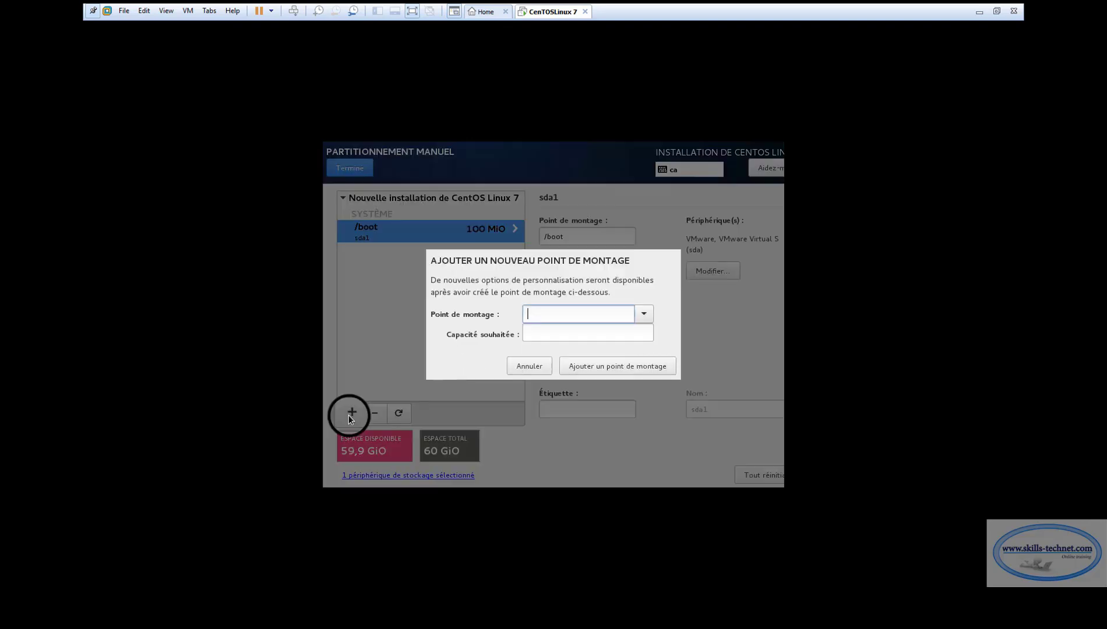
{"action": "left_click", "coordinate": [646, 314]}
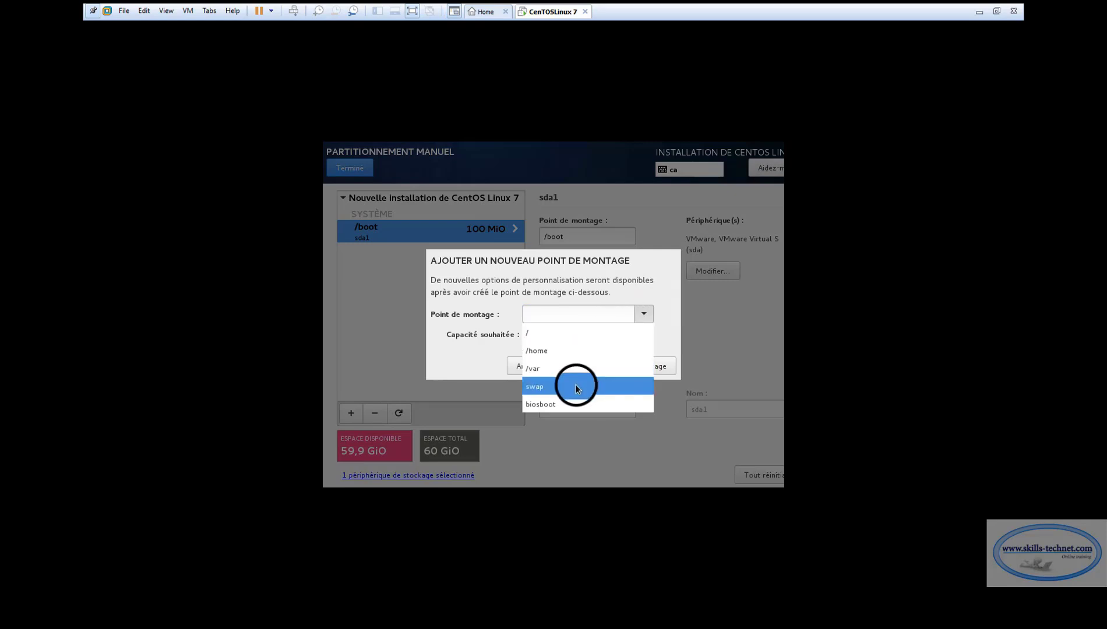
{"action": "left_click", "coordinate": [645, 386]}
{"action": "left_click", "coordinate": [562, 331]}
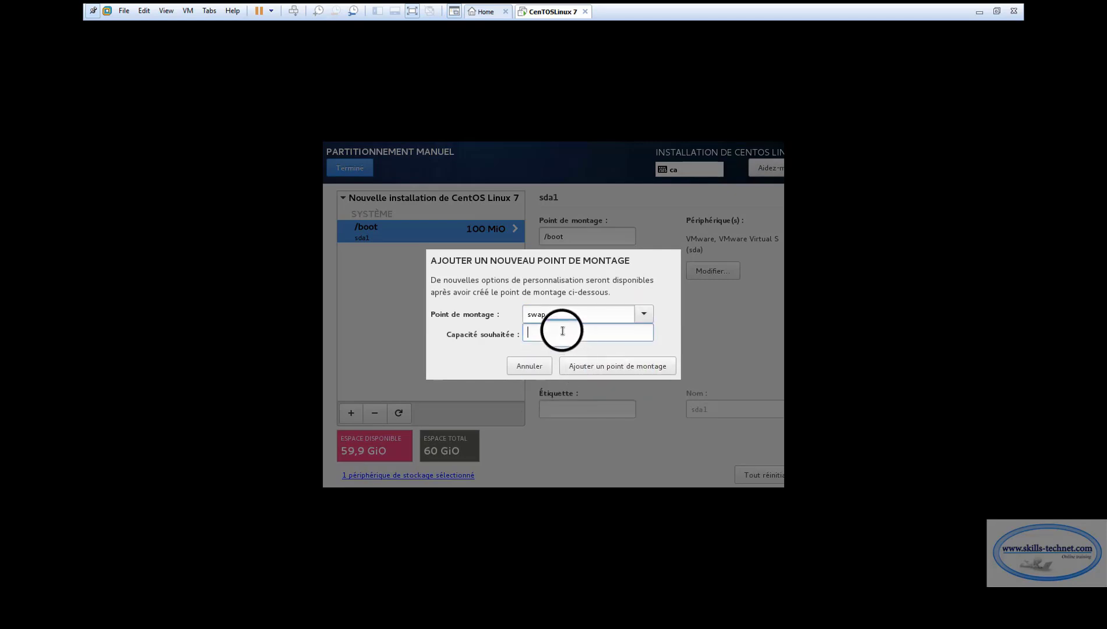
{"action": "type", "text": "2018"}
{"action": "left_click_drag", "start_coordinate": [551, 330], "coordinate": [523, 331]}
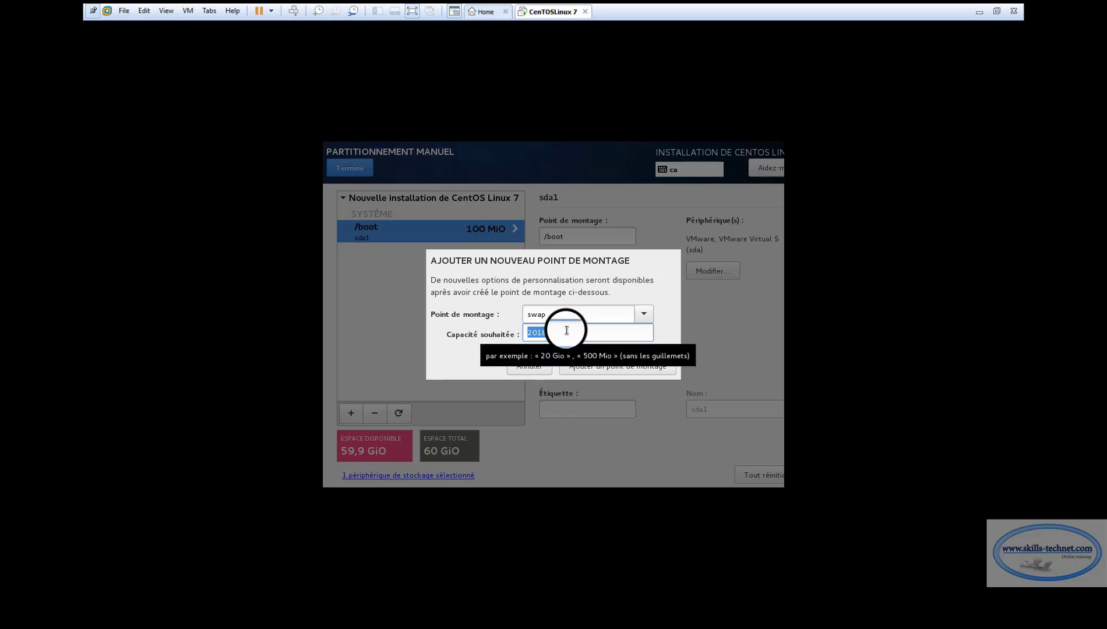
{"action": "left_click", "coordinate": [590, 376]}
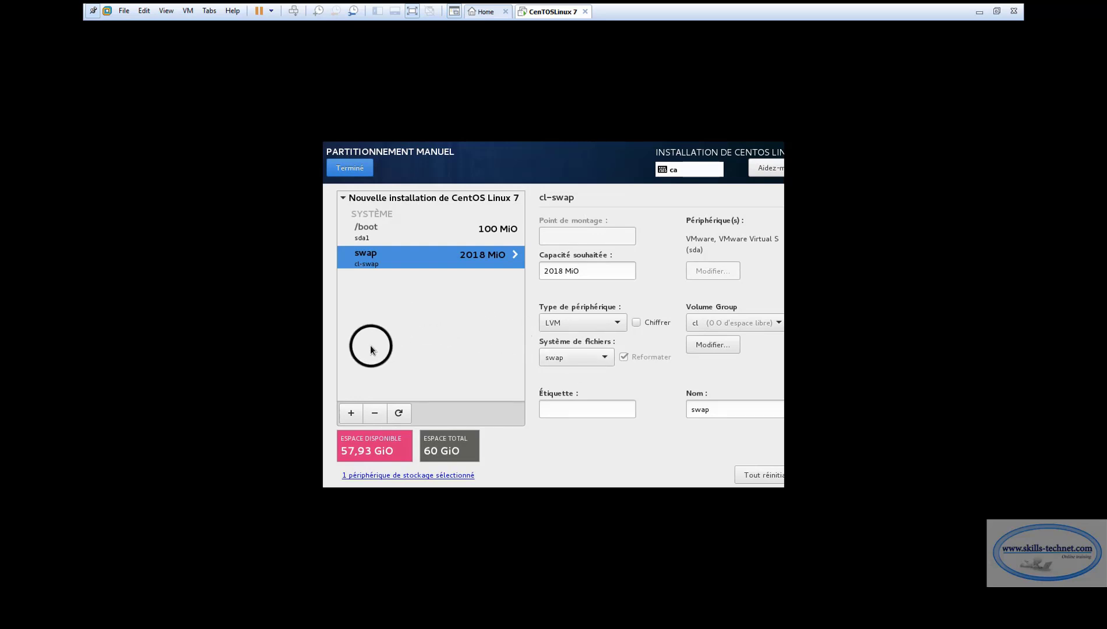
Add the / root mount point with 58000 MiB, the remaining space
{"action": "left_click", "coordinate": [350, 413]}
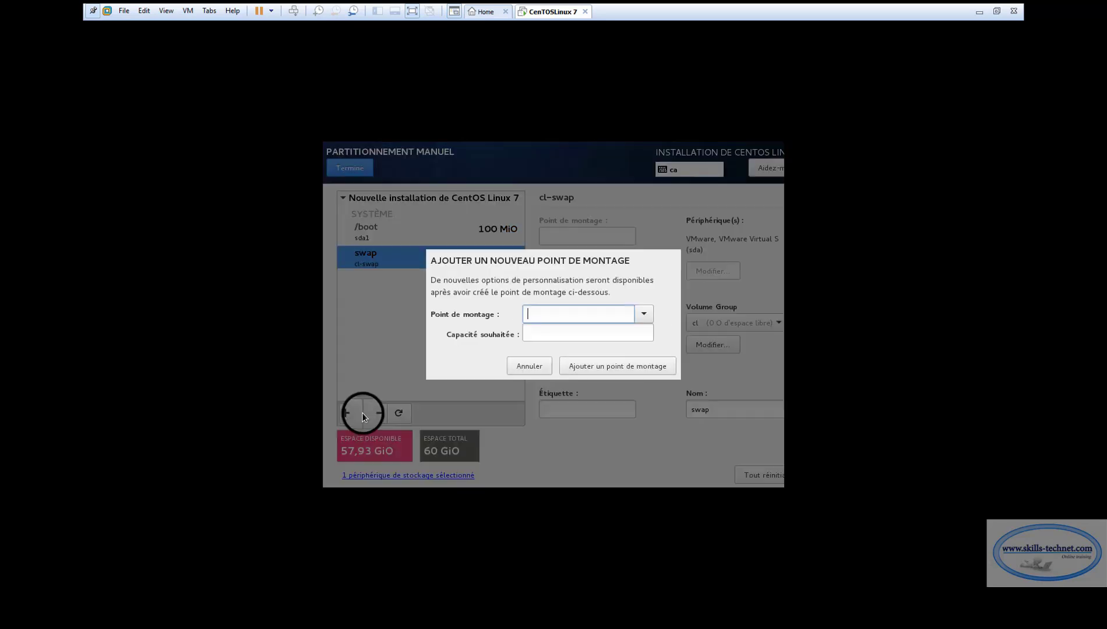
{"action": "left_click", "coordinate": [643, 315]}
{"action": "left_click", "coordinate": [591, 331]}
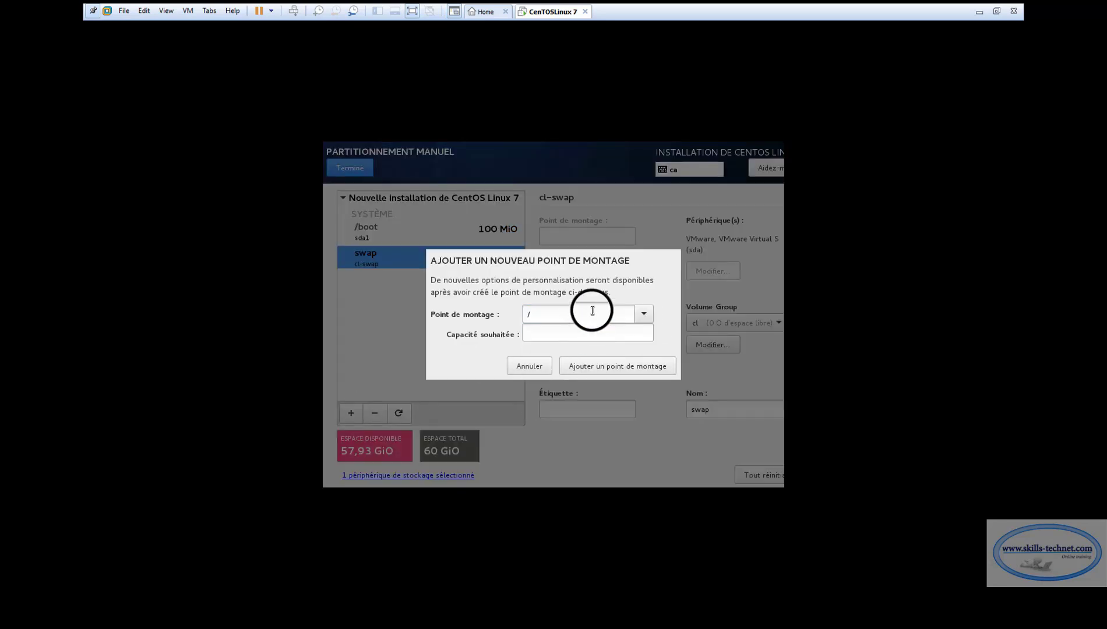
{"action": "left_click", "coordinate": [567, 333]}
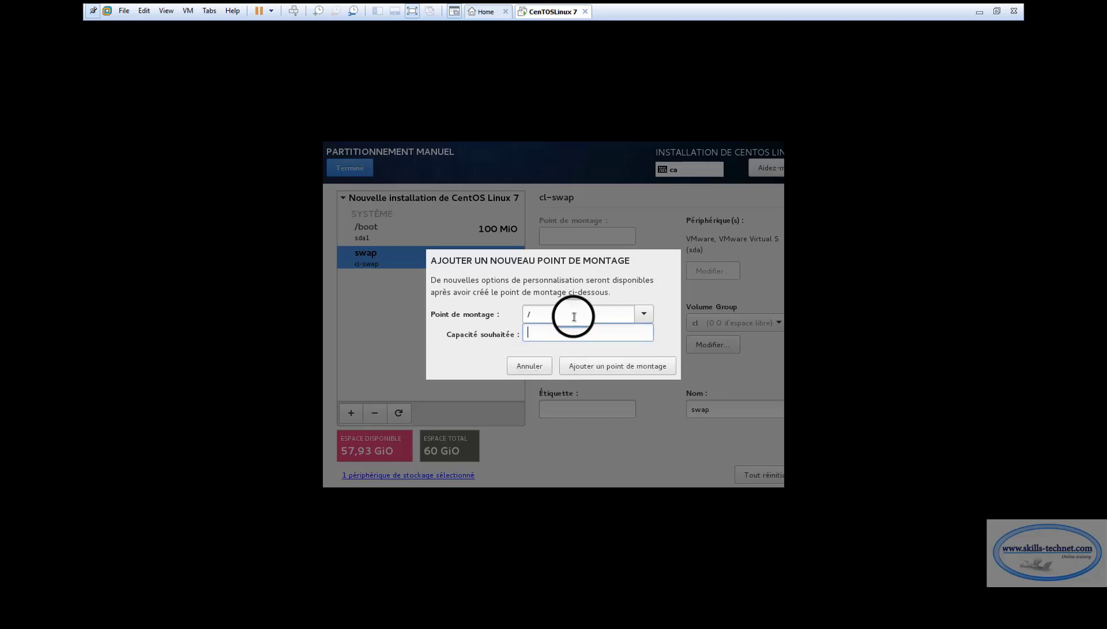
{"action": "type", "text": "58000"}
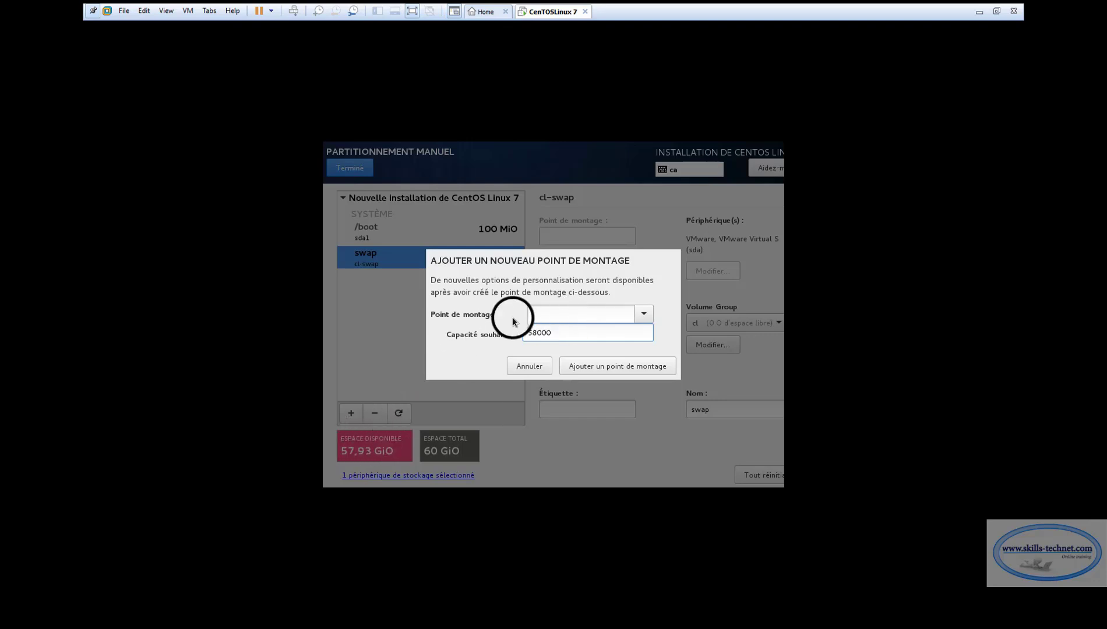
{"action": "left_click", "coordinate": [603, 366]}
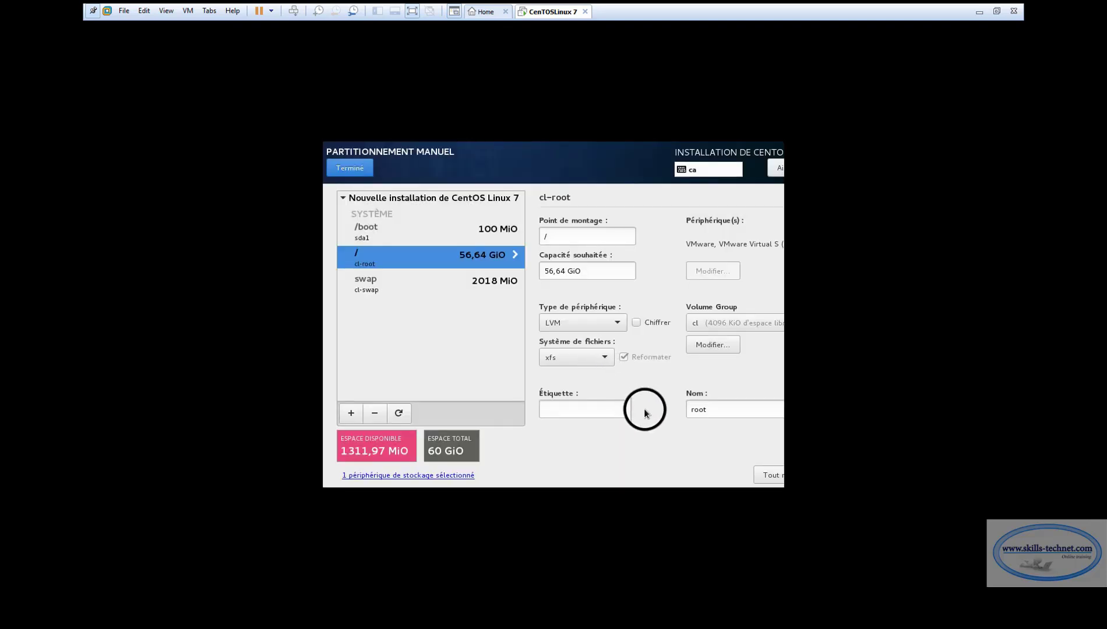
Finish partitioning and accept the summary of disk changes
{"action": "left_click", "coordinate": [355, 170]}
{"action": "left_click", "coordinate": [355, 170]}
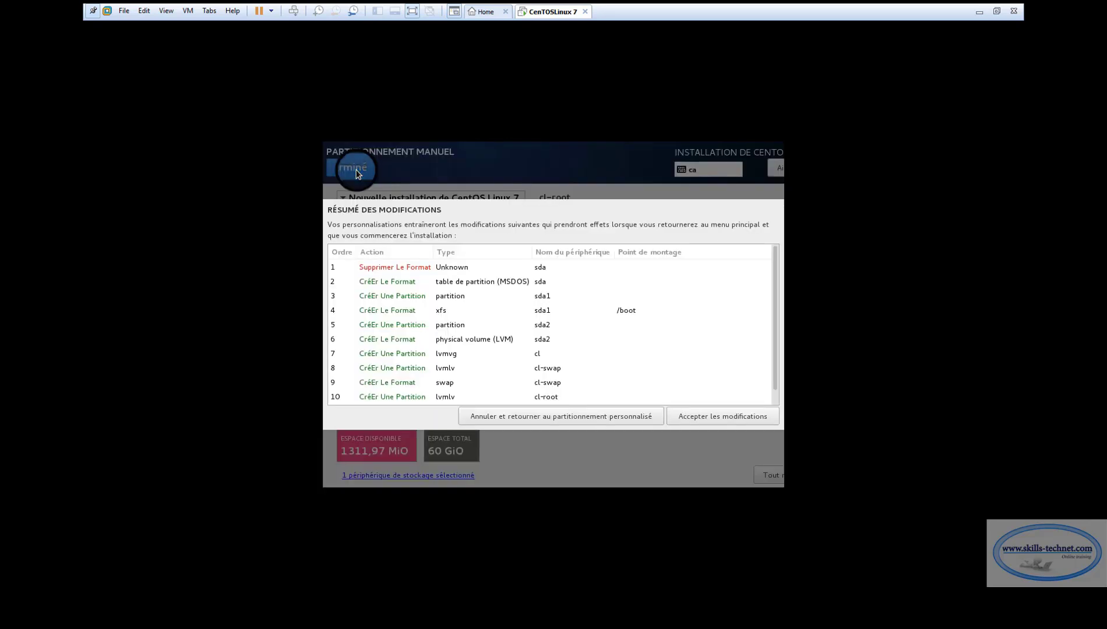
{"action": "left_click", "coordinate": [699, 418]}
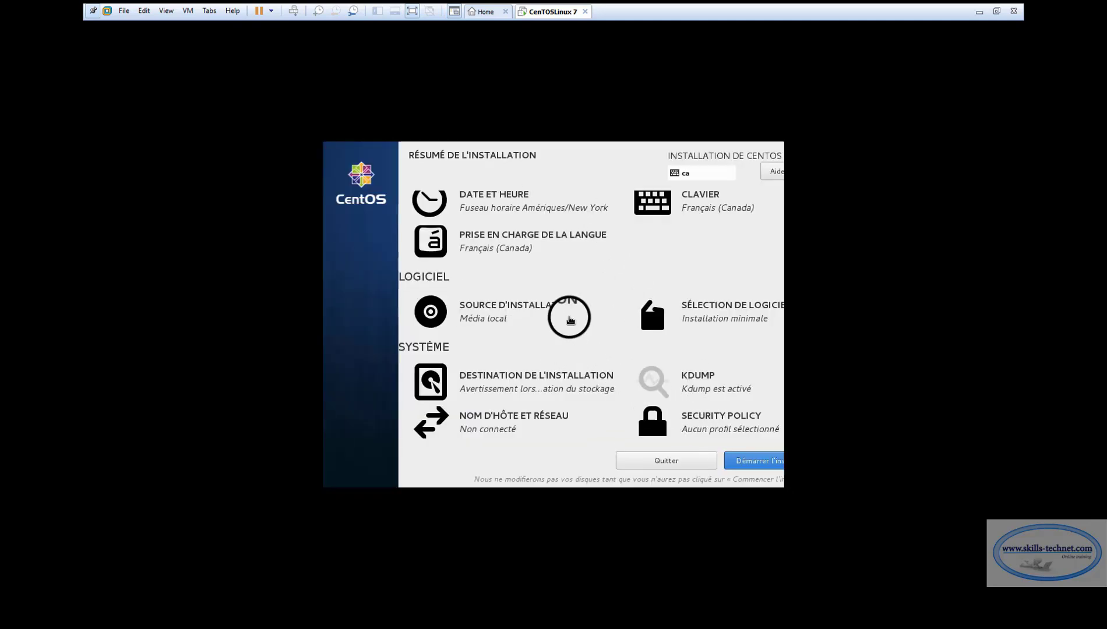
In Software Selection, settle on the Serveur avec GUI base environment after briefly trying Bureau GNOME
{"action": "left_click", "coordinate": [688, 317]}
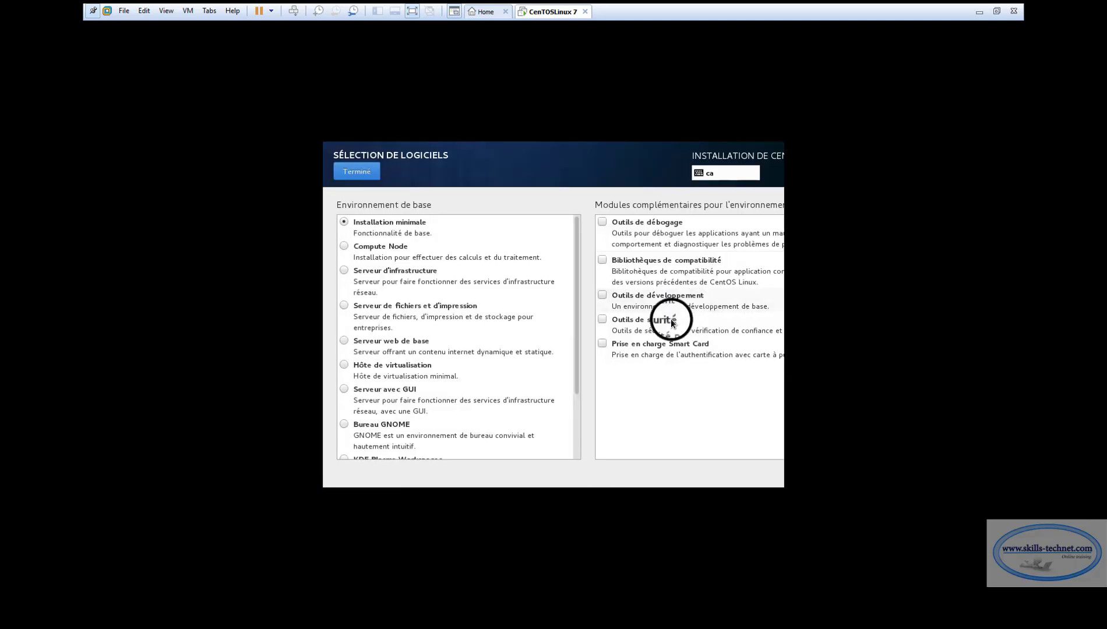
{"action": "mouse_move", "coordinate": [576, 334]}
{"action": "left_mouse_down"}
{"action": "mouse_move", "coordinate": [581, 403]}
{"action": "mouse_move", "coordinate": [583, 321]}
{"action": "left_mouse_up"}
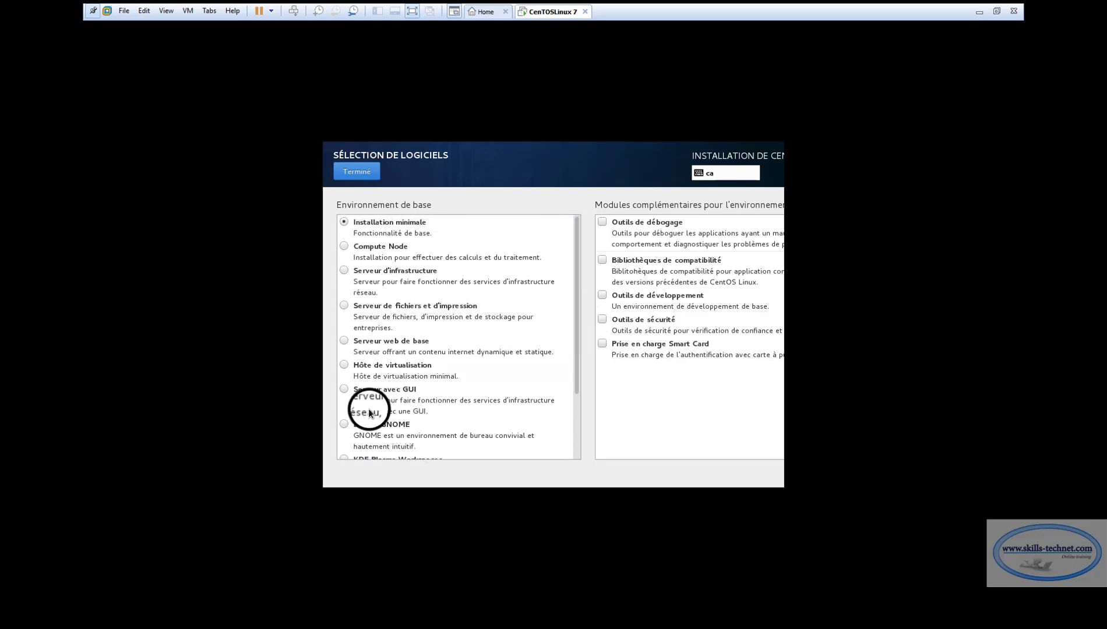
{"action": "left_click", "coordinate": [344, 389]}
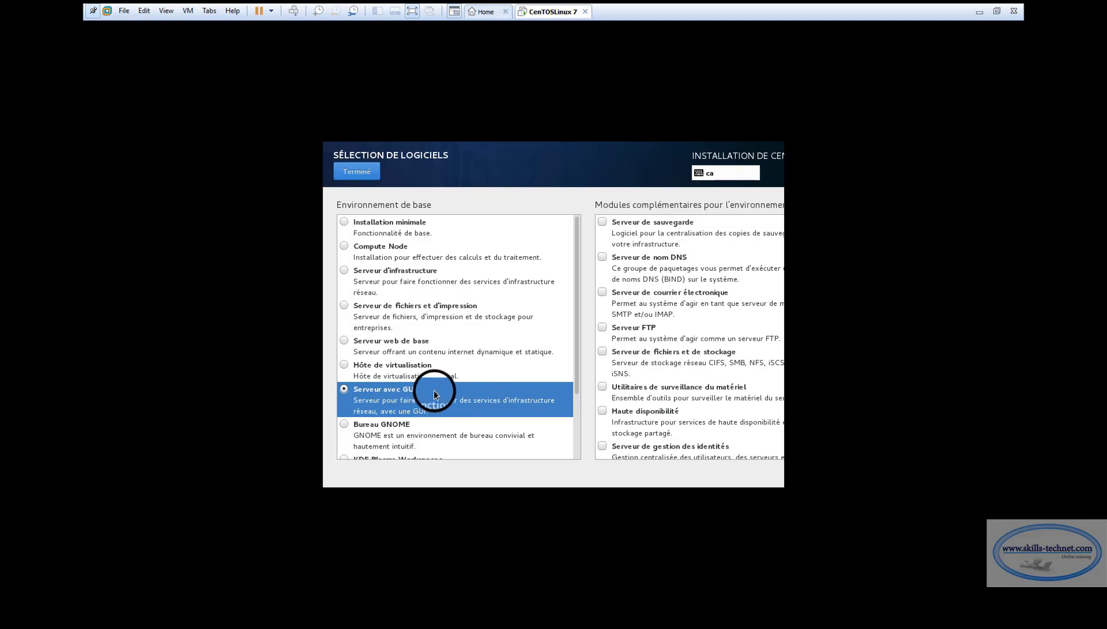
{"action": "scroll", "coordinate": [435, 390], "scroll_direction": "down", "scroll_amount": 1}
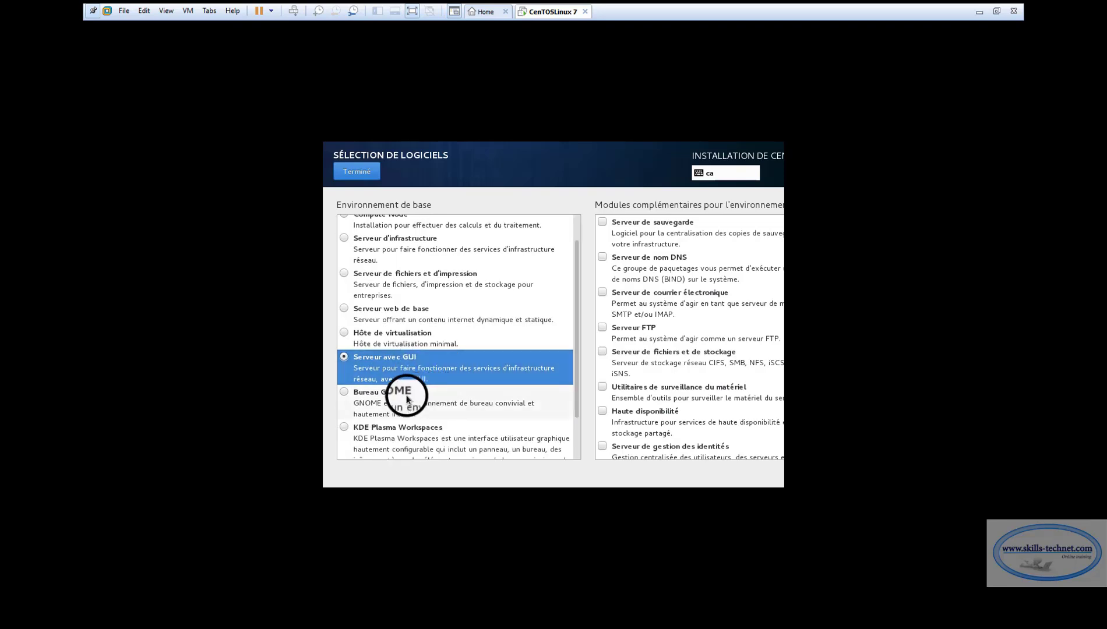
{"action": "left_click", "coordinate": [348, 398]}
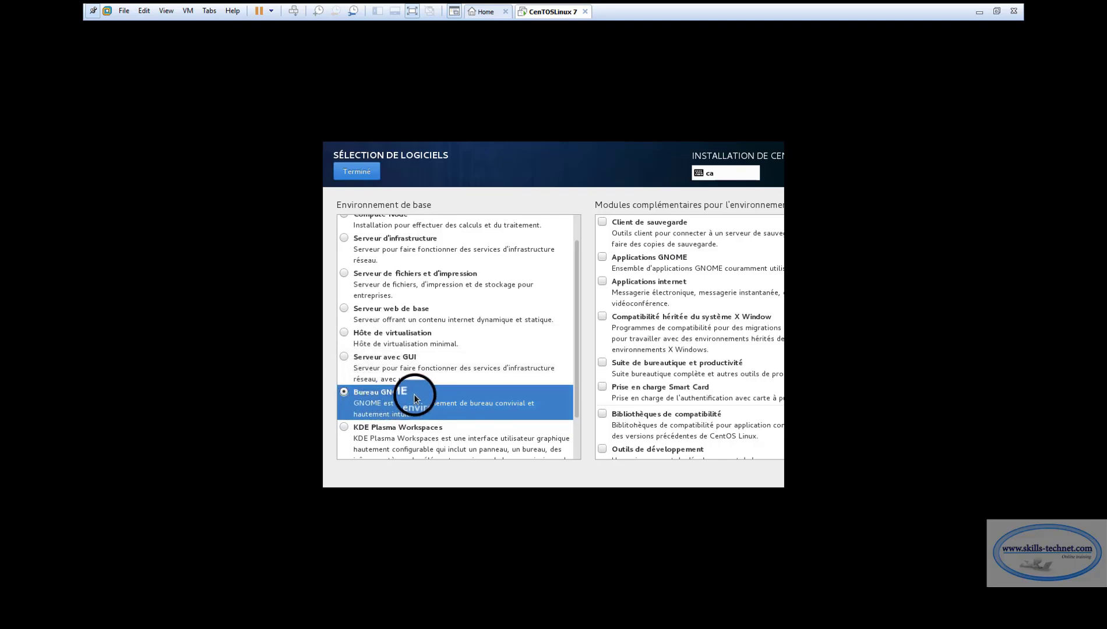
{"action": "scroll", "coordinate": [385, 427], "scroll_direction": "down", "scroll_amount": 3}
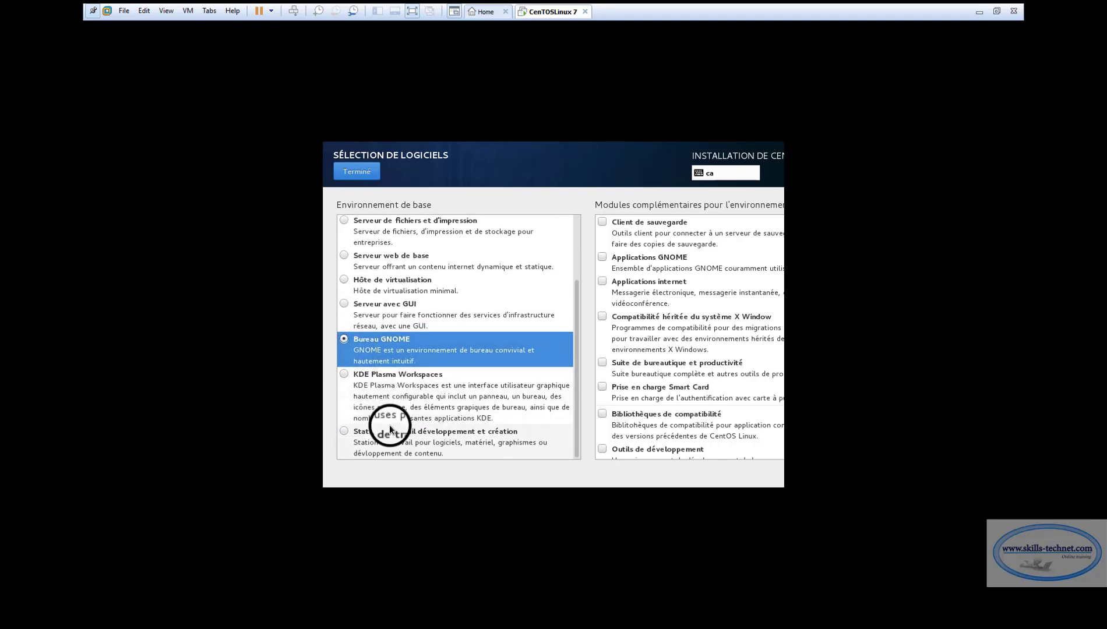
{"action": "scroll", "coordinate": [390, 428], "scroll_direction": "up", "scroll_amount": 3}
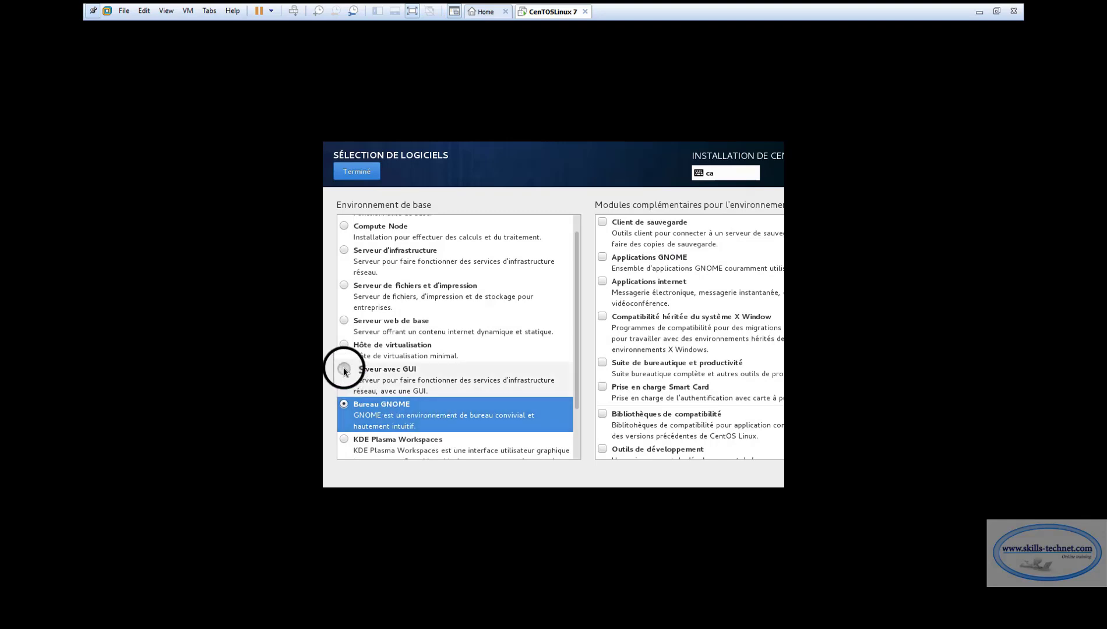
{"action": "left_click", "coordinate": [453, 373]}
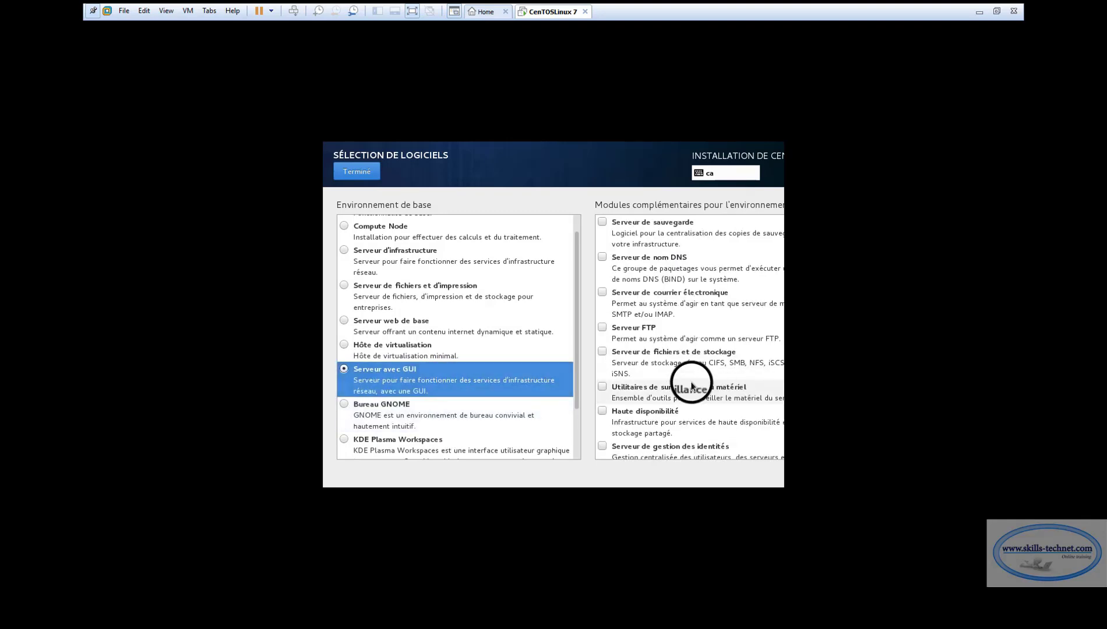
Tick the KDE add-on in the add-on list and confirm the software choice
{"action": "scroll", "coordinate": [664, 410], "scroll_direction": "down", "scroll_amount": 10}
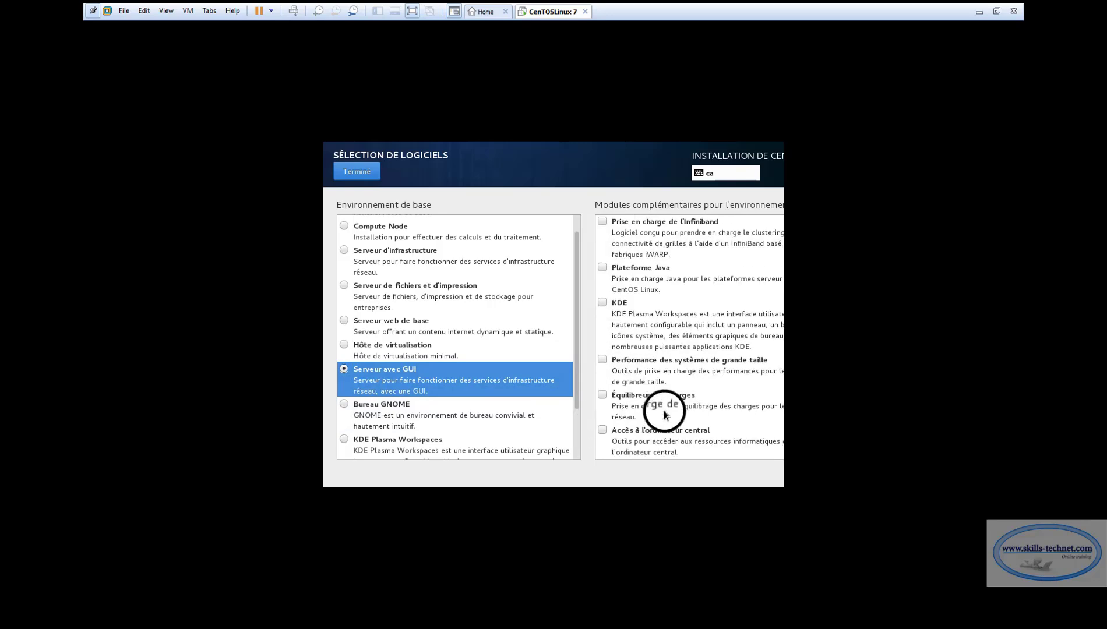
{"action": "scroll", "coordinate": [663, 410], "scroll_direction": "down", "scroll_amount": 10}
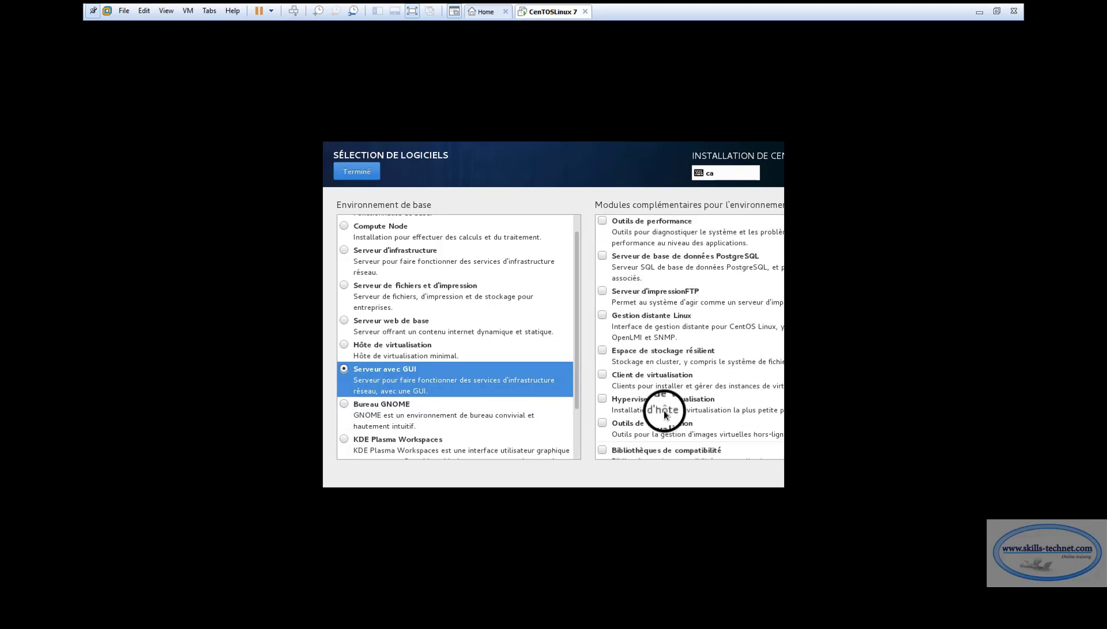
{"action": "scroll", "coordinate": [663, 410], "scroll_direction": "down", "scroll_amount": 2}
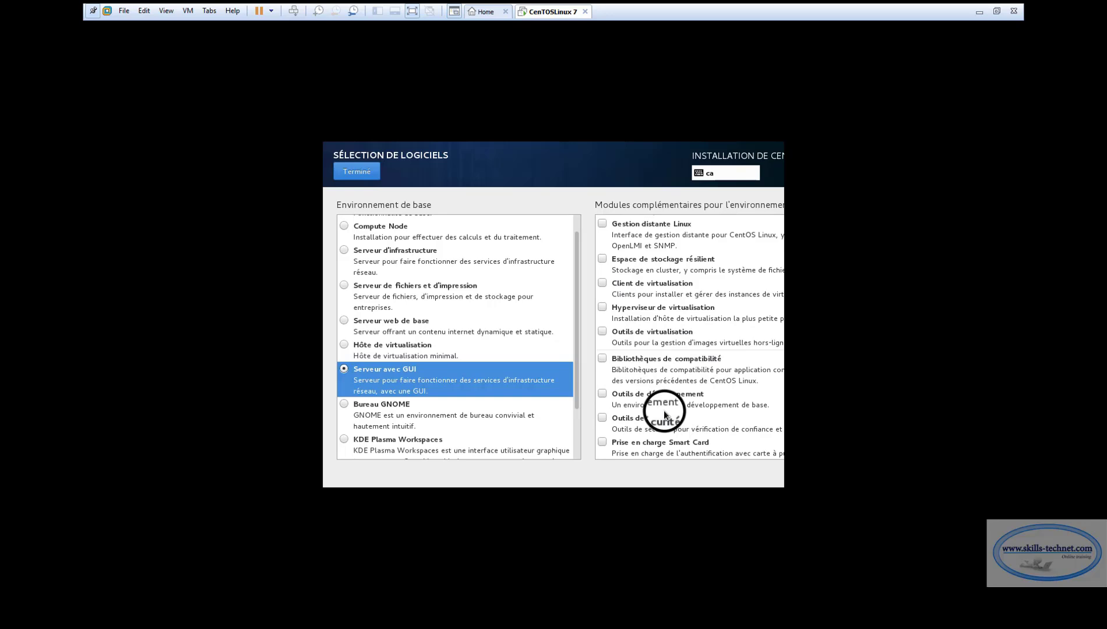
{"action": "scroll", "coordinate": [663, 410], "scroll_direction": "up", "scroll_amount": 10}
{"action": "scroll", "coordinate": [663, 410], "scroll_direction": "up", "scroll_amount": 8}
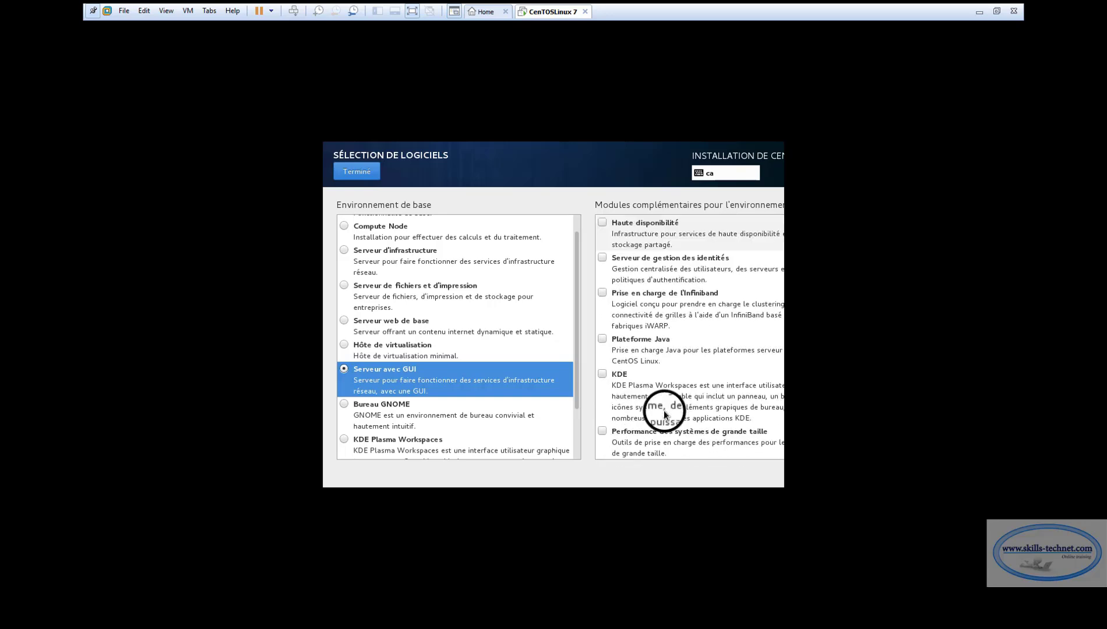
{"action": "scroll", "coordinate": [664, 410], "scroll_direction": "up", "scroll_amount": 1}
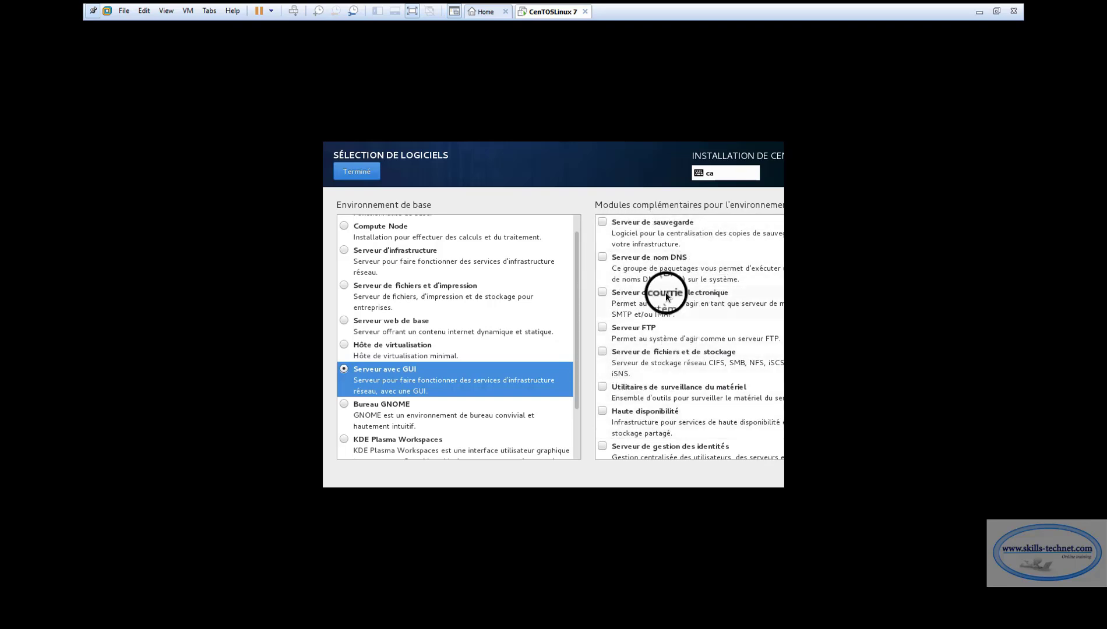
{"action": "scroll", "coordinate": [700, 366], "scroll_direction": "down", "scroll_amount": 2}
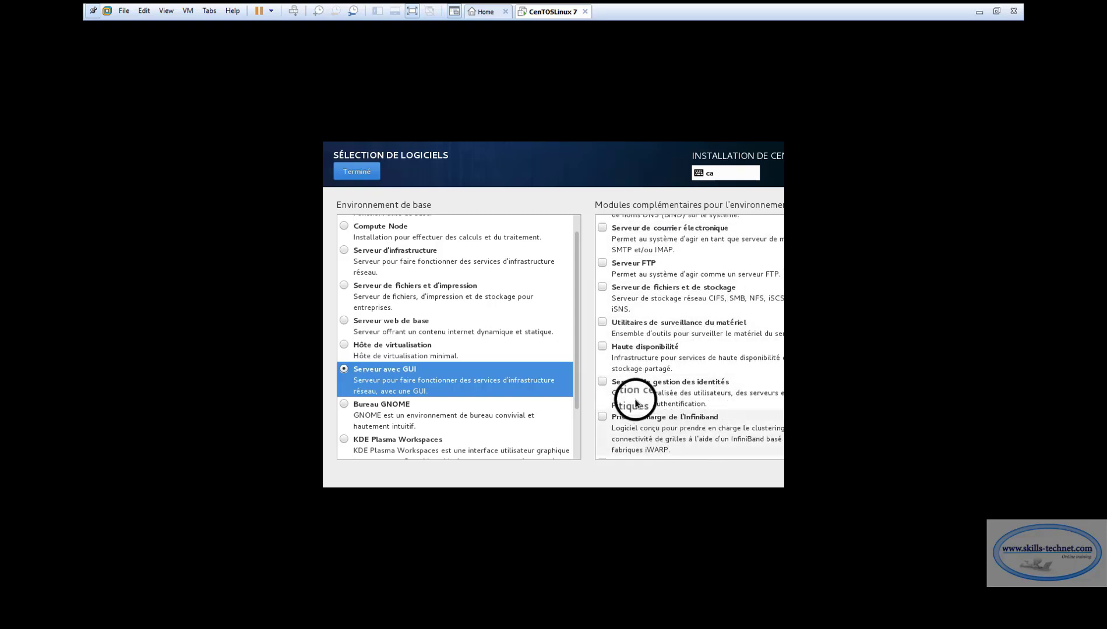
{"action": "scroll", "coordinate": [712, 393], "scroll_direction": "down", "scroll_amount": 2}
{"action": "scroll", "coordinate": [679, 380], "scroll_direction": "down", "scroll_amount": 7}
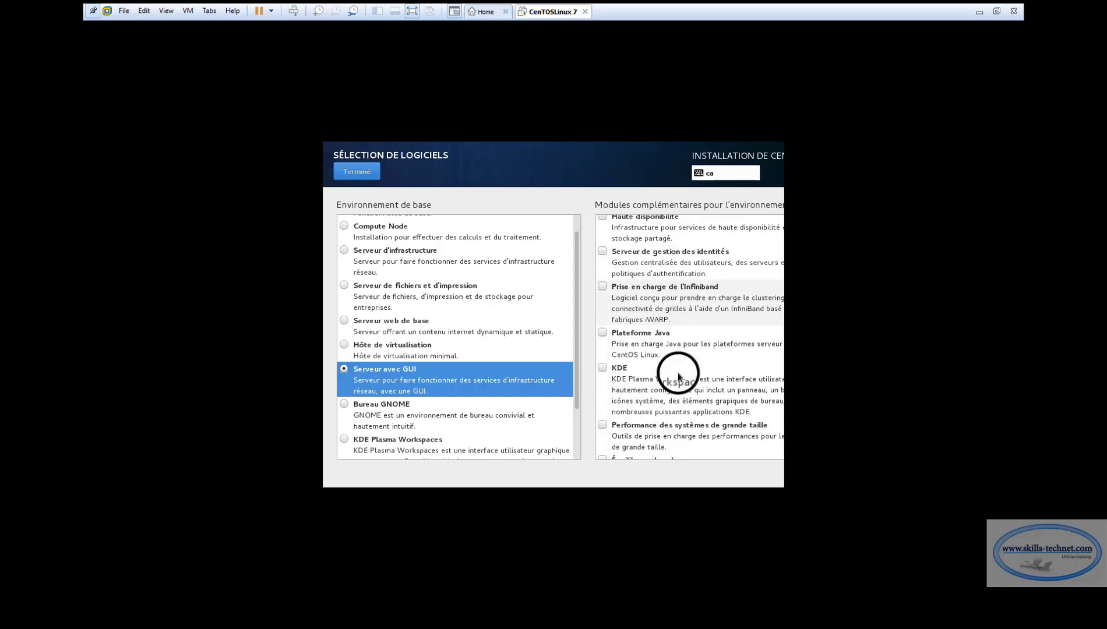
{"action": "scroll", "coordinate": [677, 376], "scroll_direction": "down", "scroll_amount": 8}
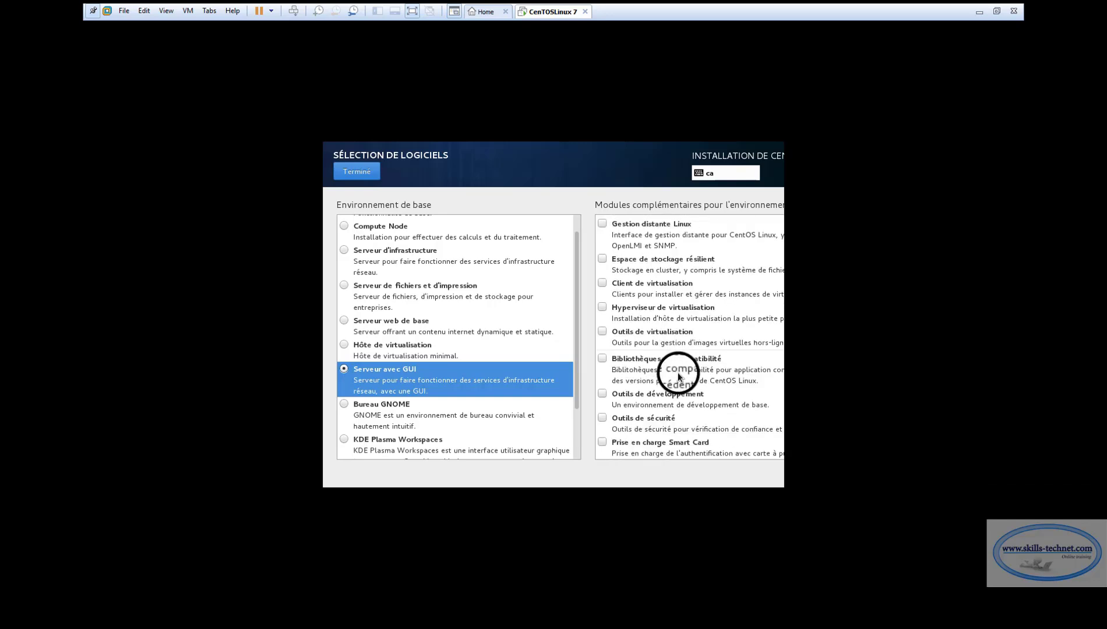
{"action": "scroll", "coordinate": [678, 376], "scroll_direction": "up", "scroll_amount": 10}
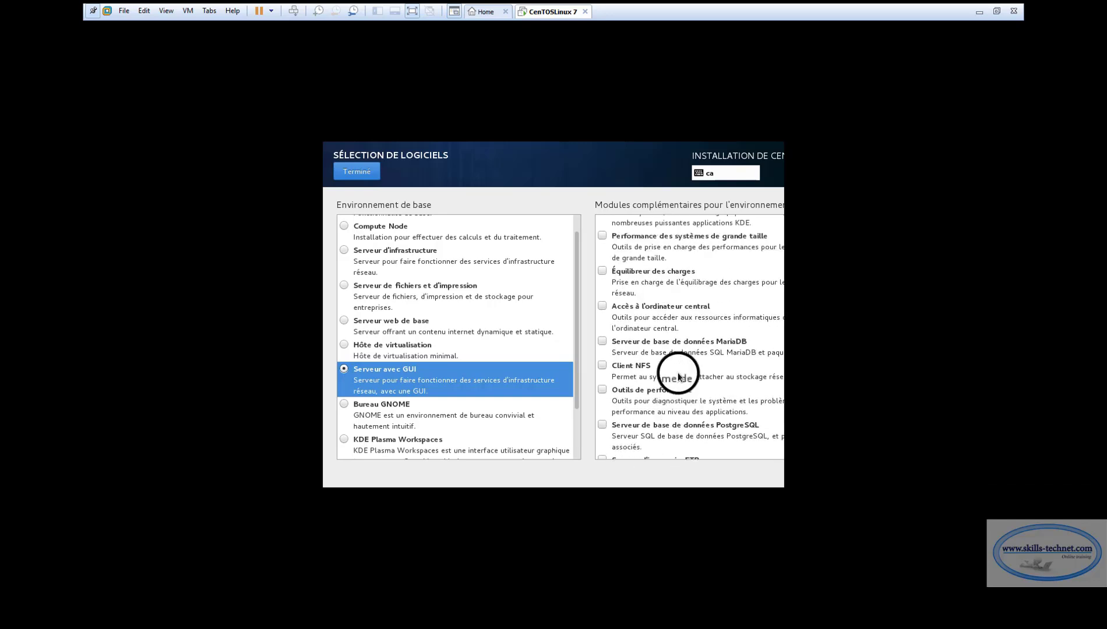
{"action": "scroll", "coordinate": [677, 376], "scroll_direction": "up", "scroll_amount": 3}
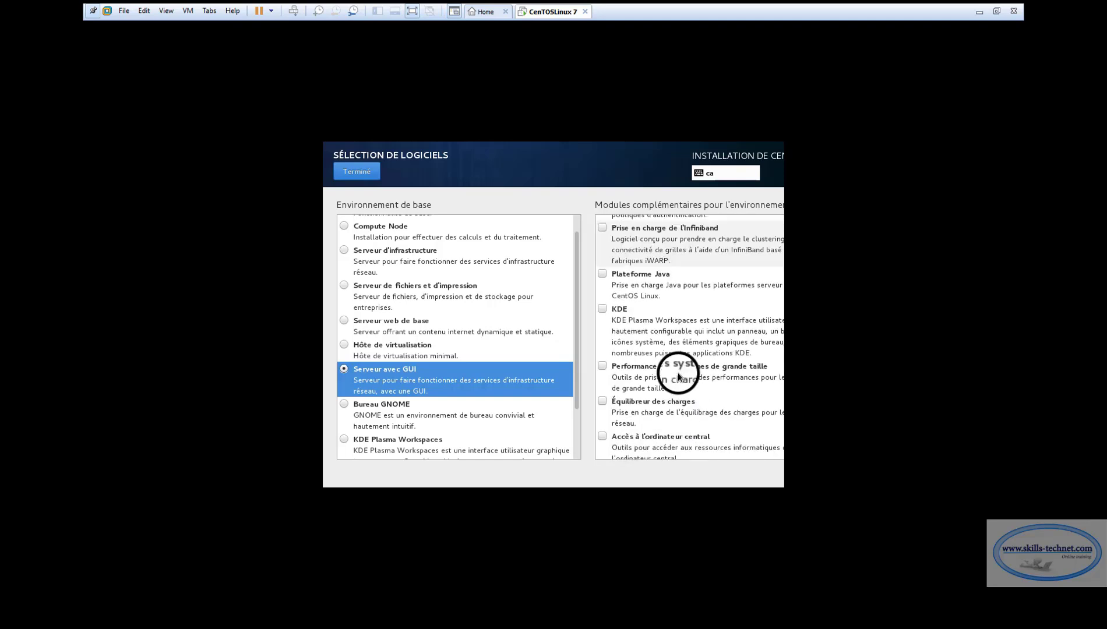
{"action": "left_click", "coordinate": [603, 310]}
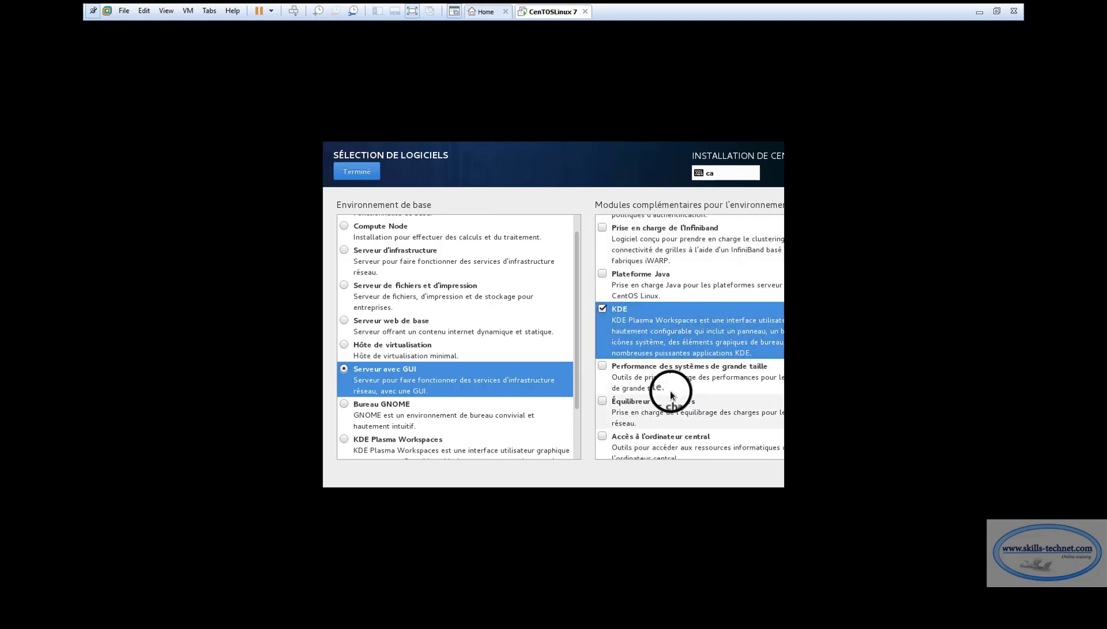
{"action": "left_click", "coordinate": [360, 171]}
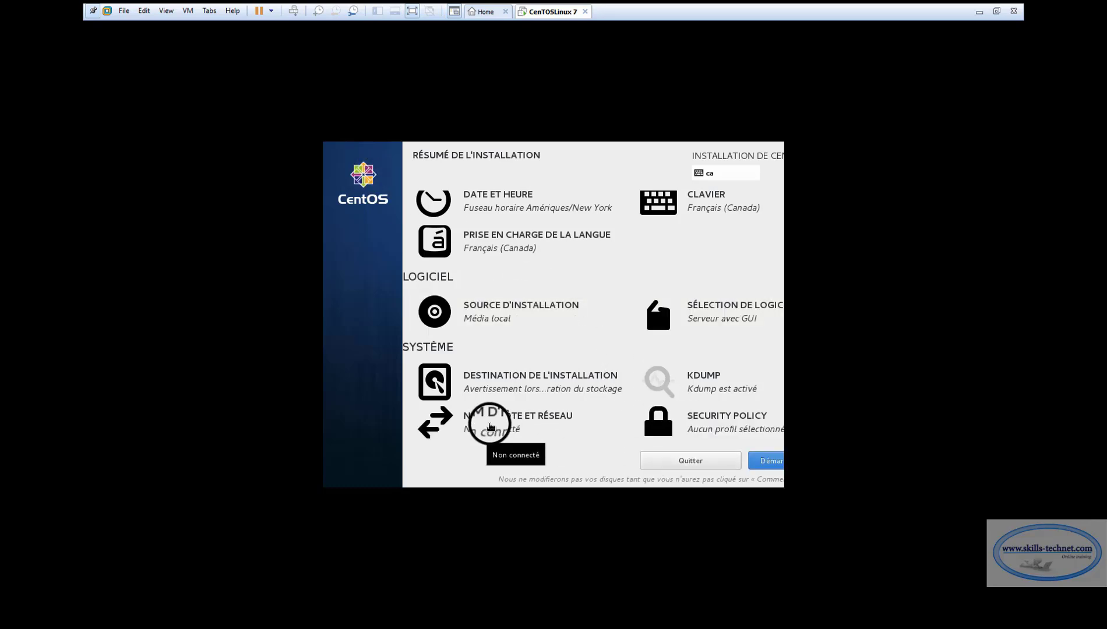
Check Nom d'hôte et réseau (ens33 unplugged, localhost.localdomain), then launch Démarrer l'installation
{"action": "left_click", "coordinate": [490, 427]}
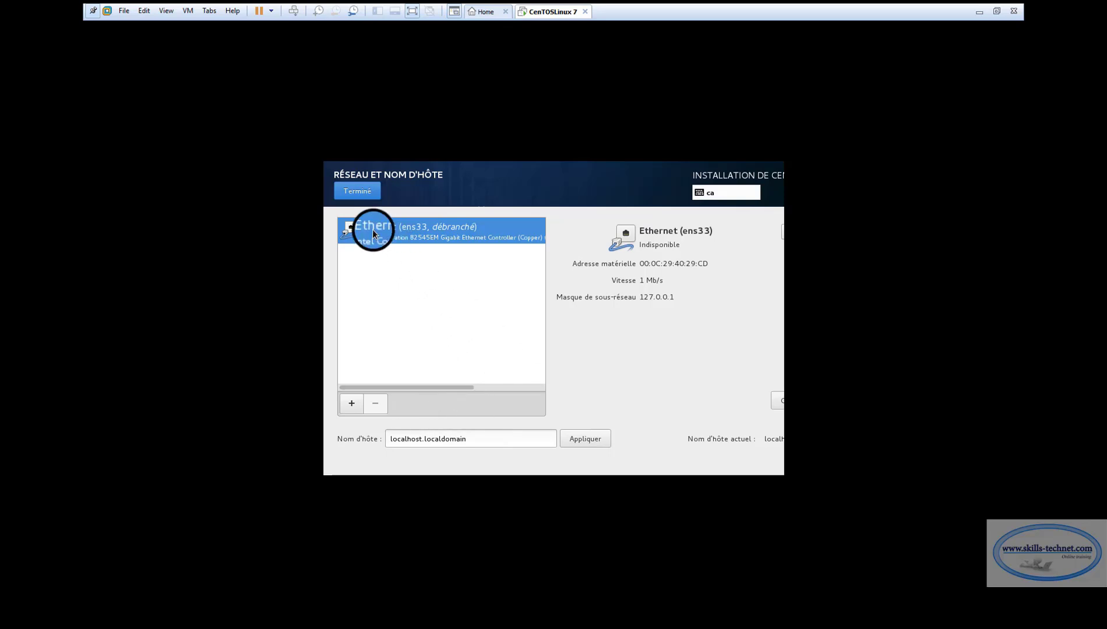
{"action": "left_click", "coordinate": [357, 191]}
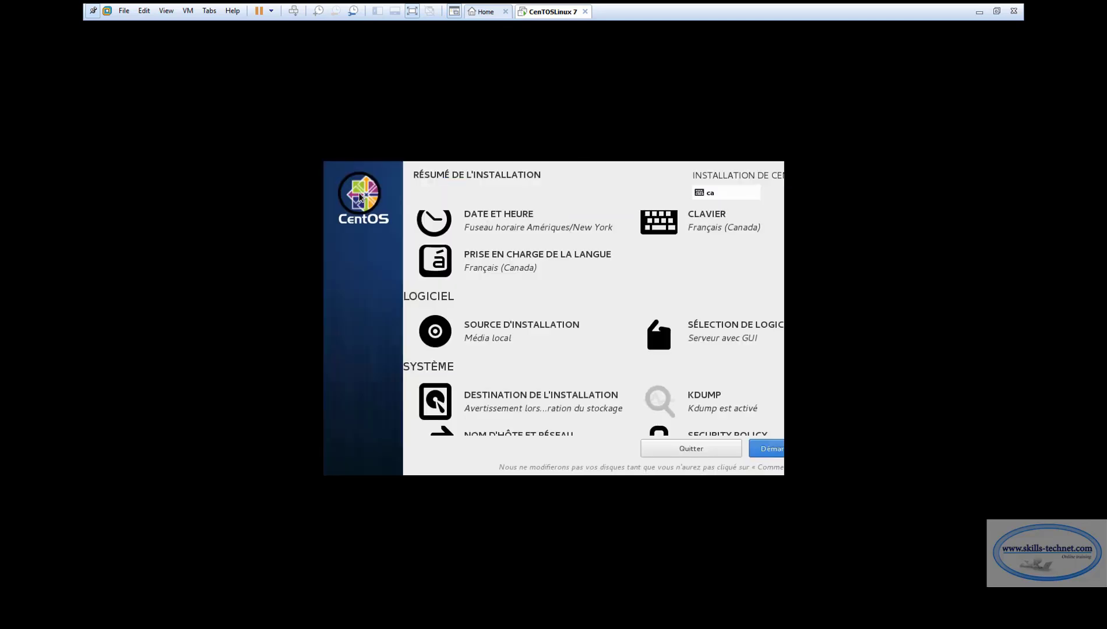
{"action": "left_click", "coordinate": [760, 449]}
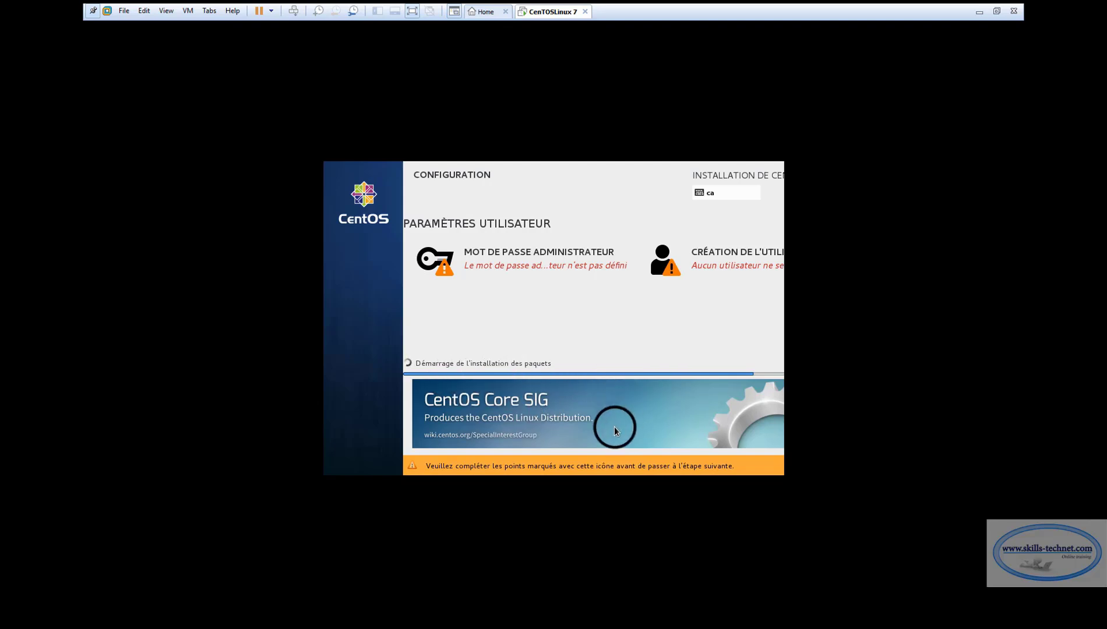
Enter and confirm the root password, accept it despite the weak rating, then open Création de l'utilisateur
{"action": "left_click", "coordinate": [504, 267]}
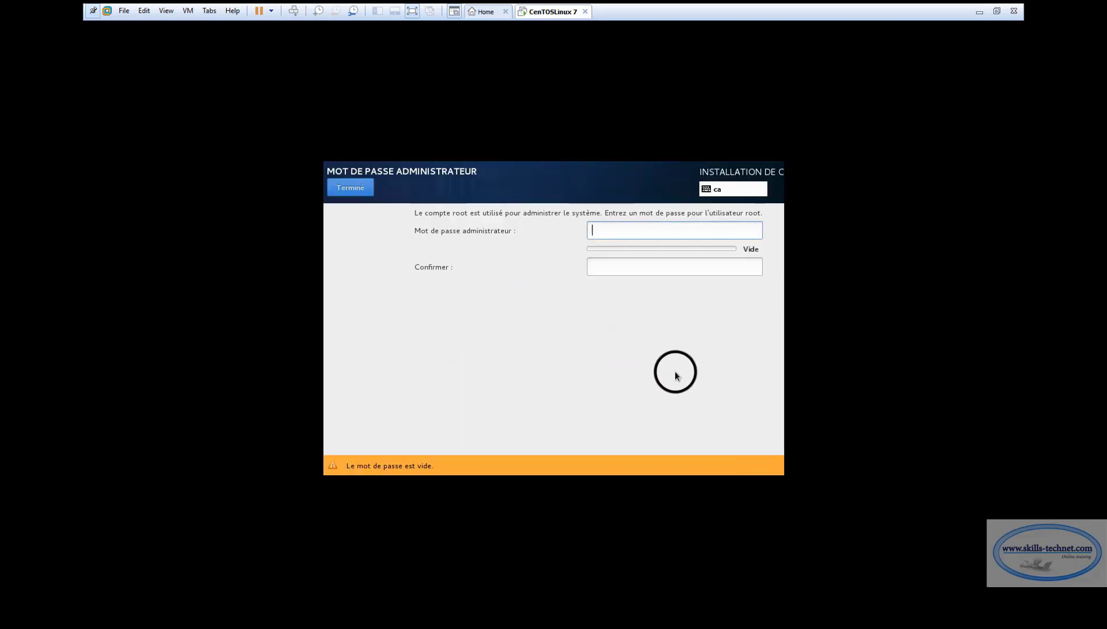
{"action": "type", "text": "••••"}
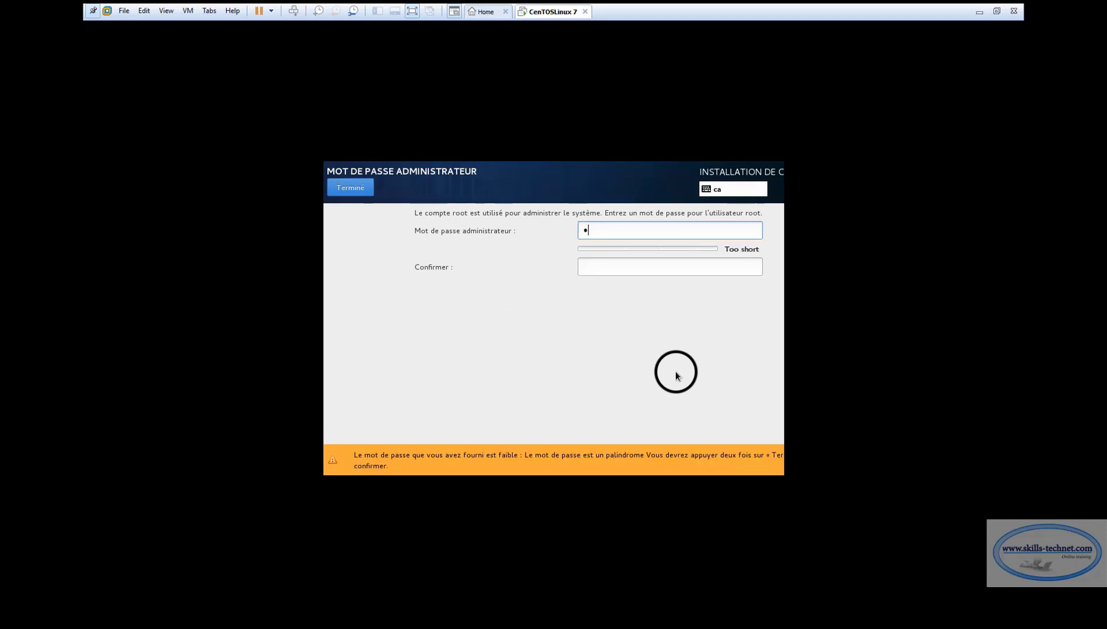
{"action": "type", "text": "•••••••"}
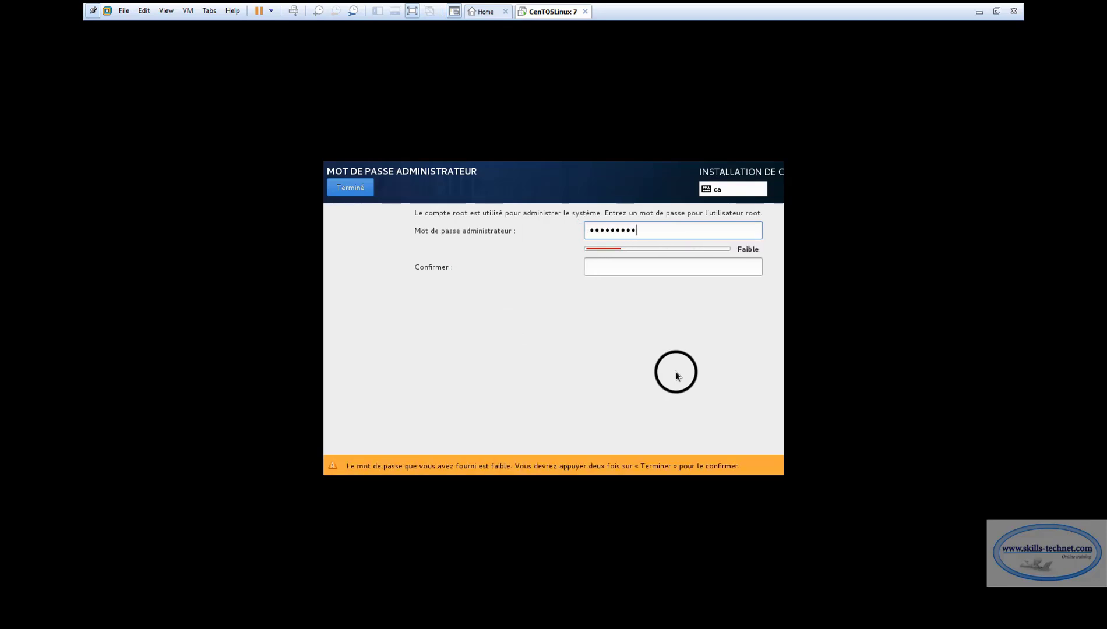
{"action": "left_click", "coordinate": [650, 264]}
{"action": "type", "text": "•••••••••••"}
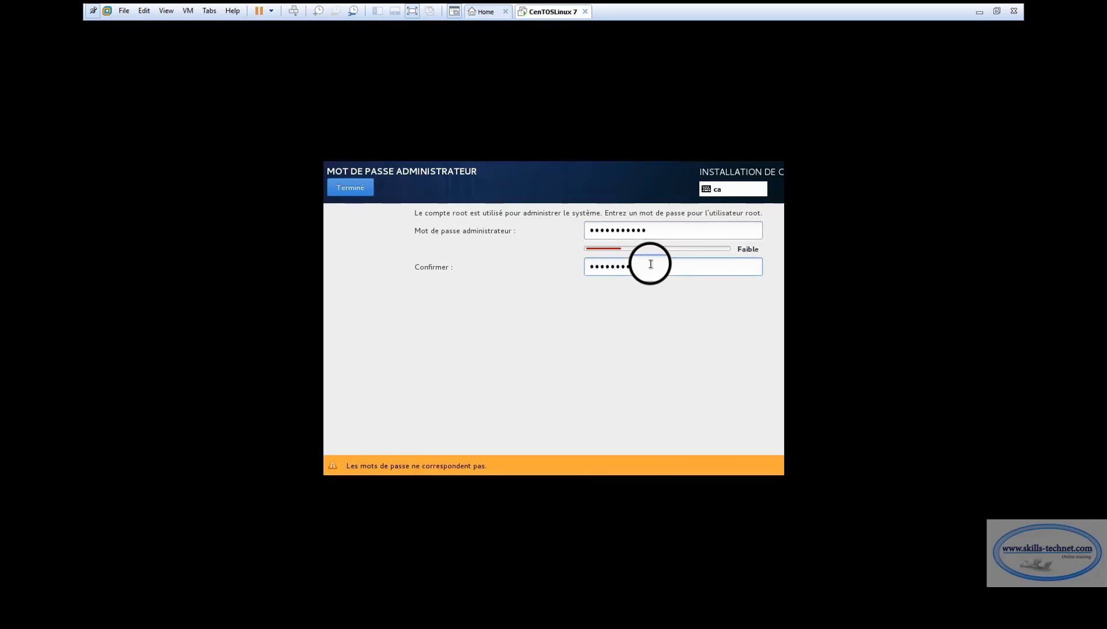
{"action": "left_click", "coordinate": [349, 187]}
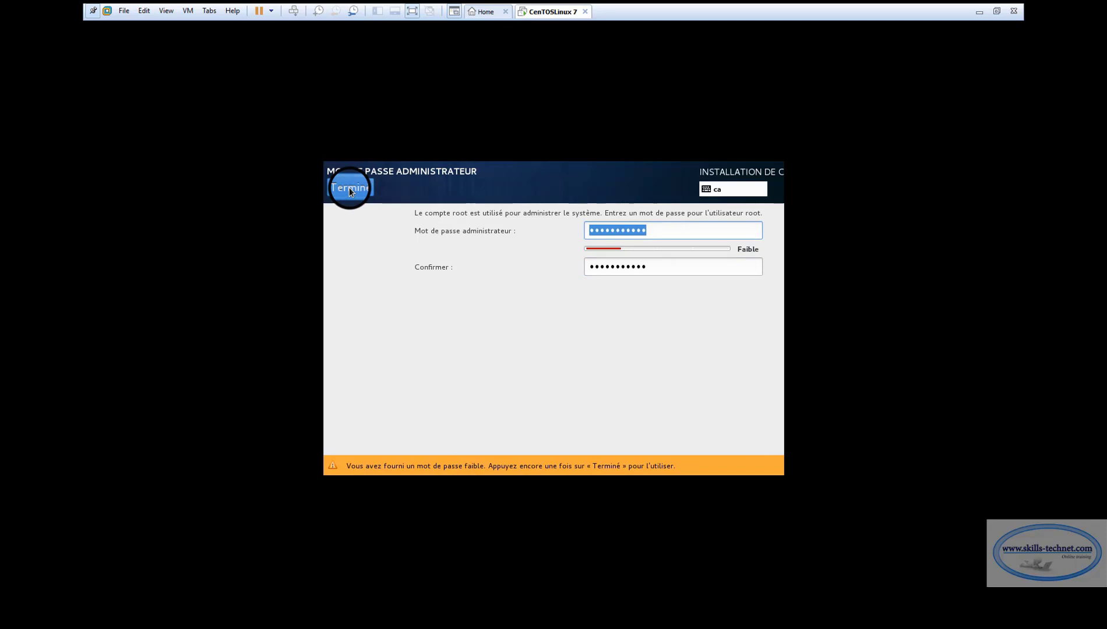
{"action": "left_click", "coordinate": [349, 187]}
{"action": "left_click", "coordinate": [724, 260]}
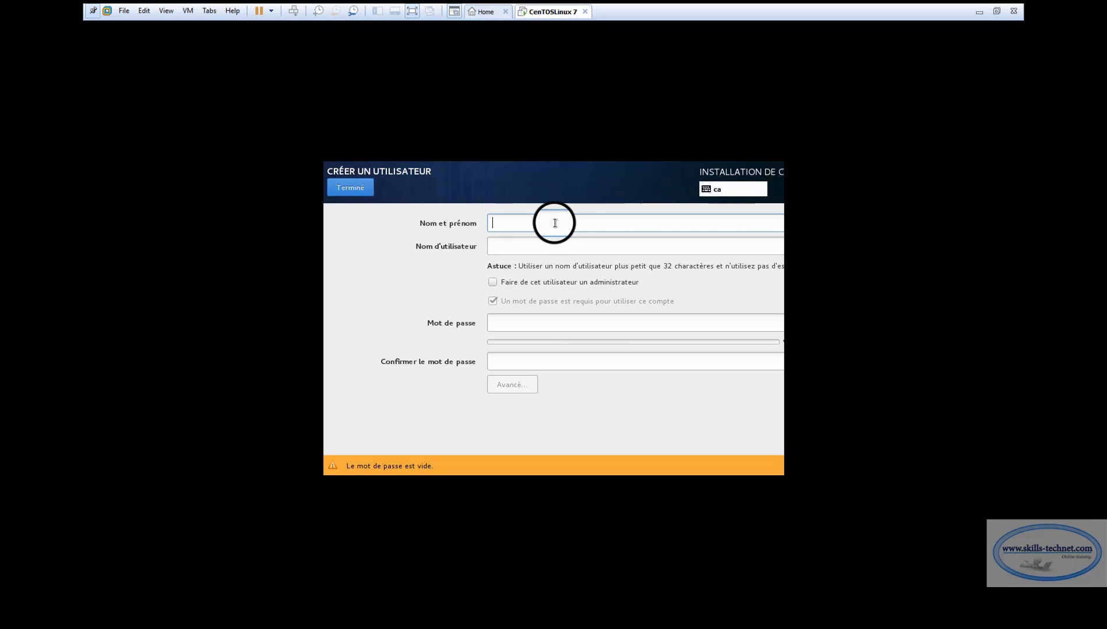
Fill in the user's full name and password with confirmation, accepting the weak-password warning
{"action": "type", "text": "rdiaky"}
{"action": "left_click", "coordinate": [519, 322]}
{"action": "type", "text": "•••••••"}
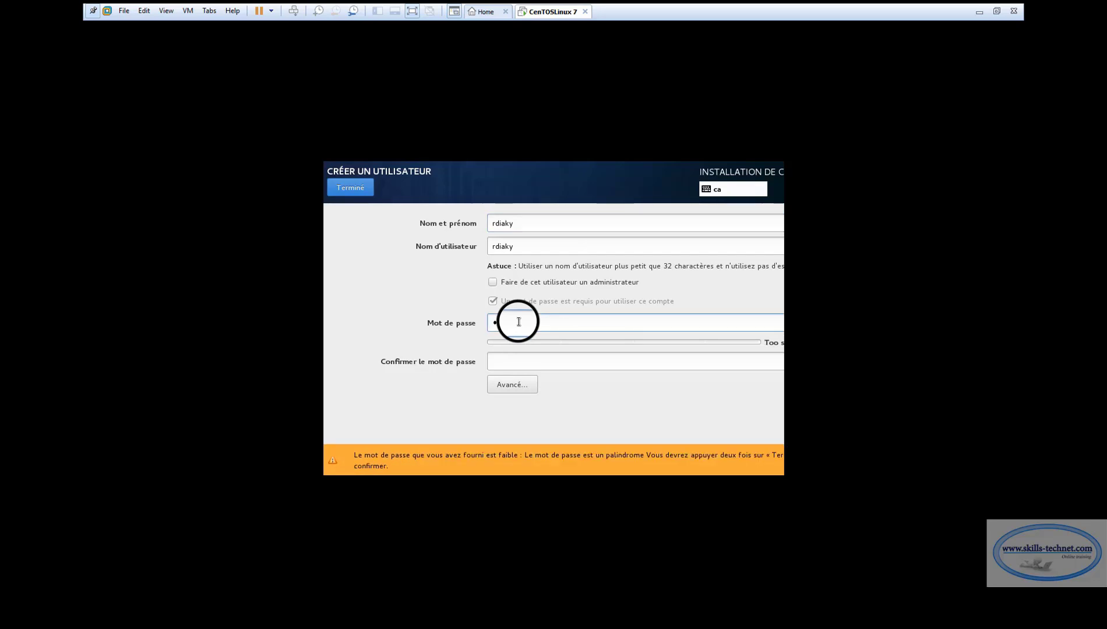
{"action": "type", "text": "••"}
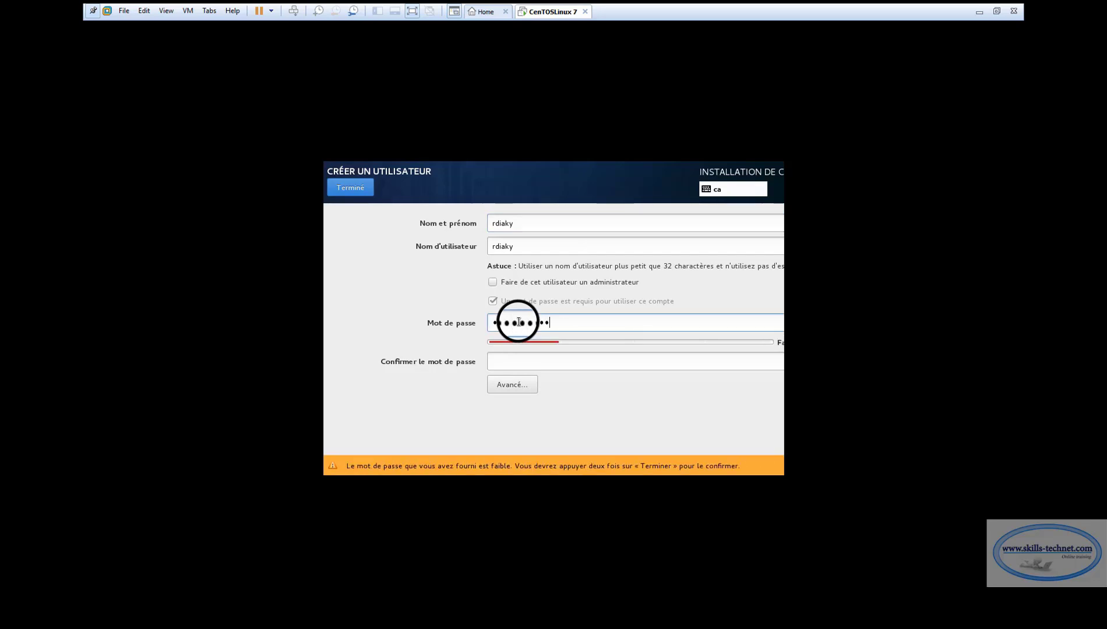
{"action": "left_click", "coordinate": [536, 361]}
{"action": "type", "text": "•••••••••••"}
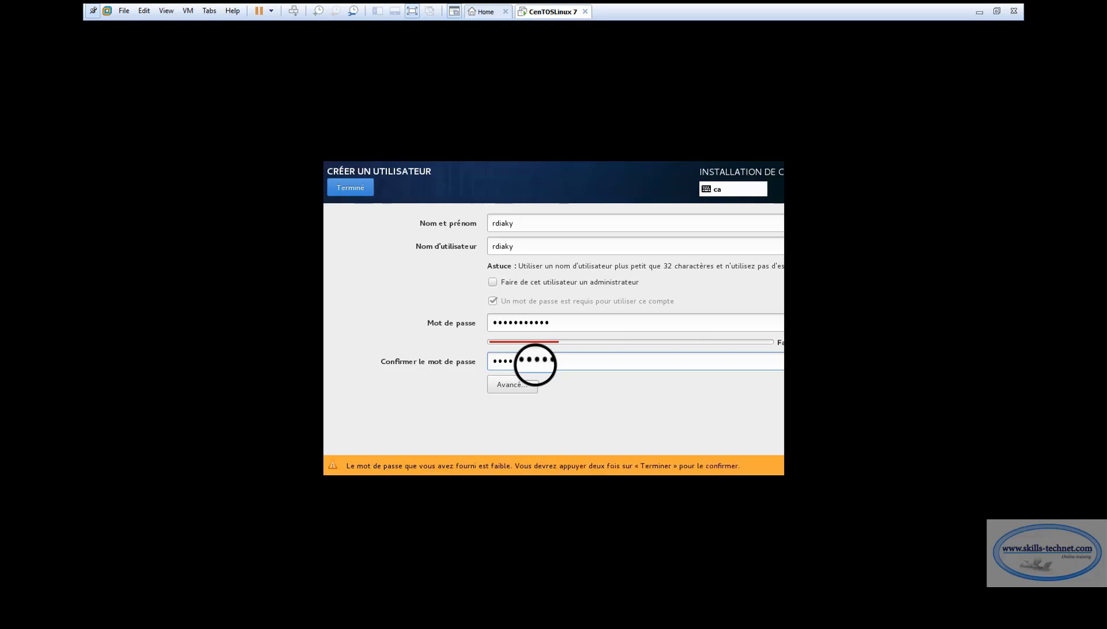
{"action": "left_click", "coordinate": [352, 191]}
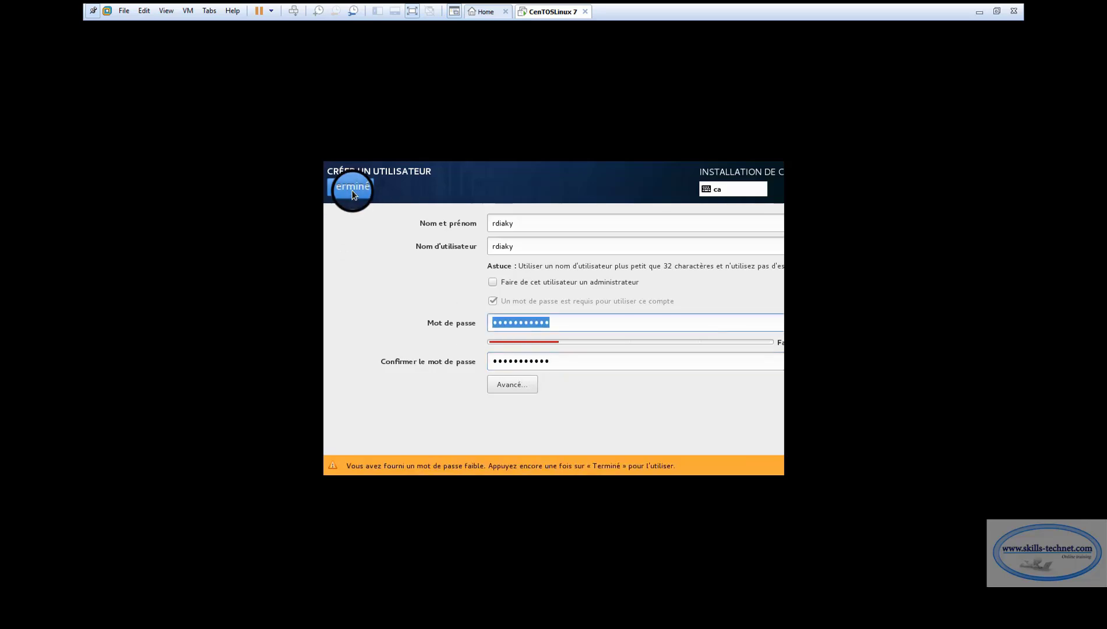
{"action": "left_click", "coordinate": [352, 191]}
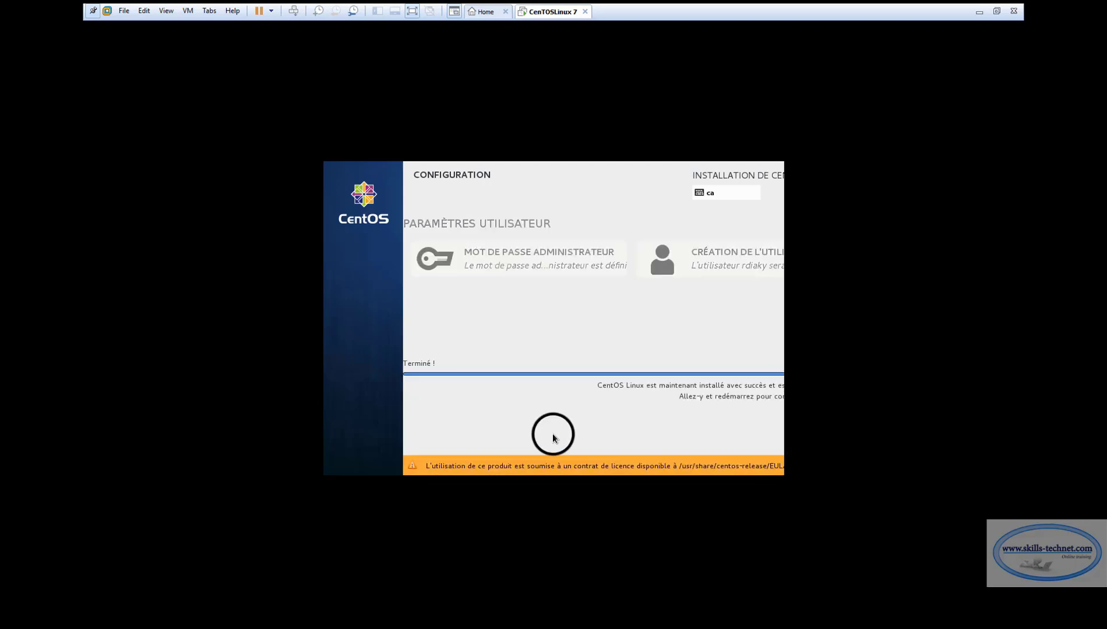
Close the CenTOSLinux 7 tab and choose Power Off for the running VM
{"action": "left_click", "coordinate": [511, 435]}
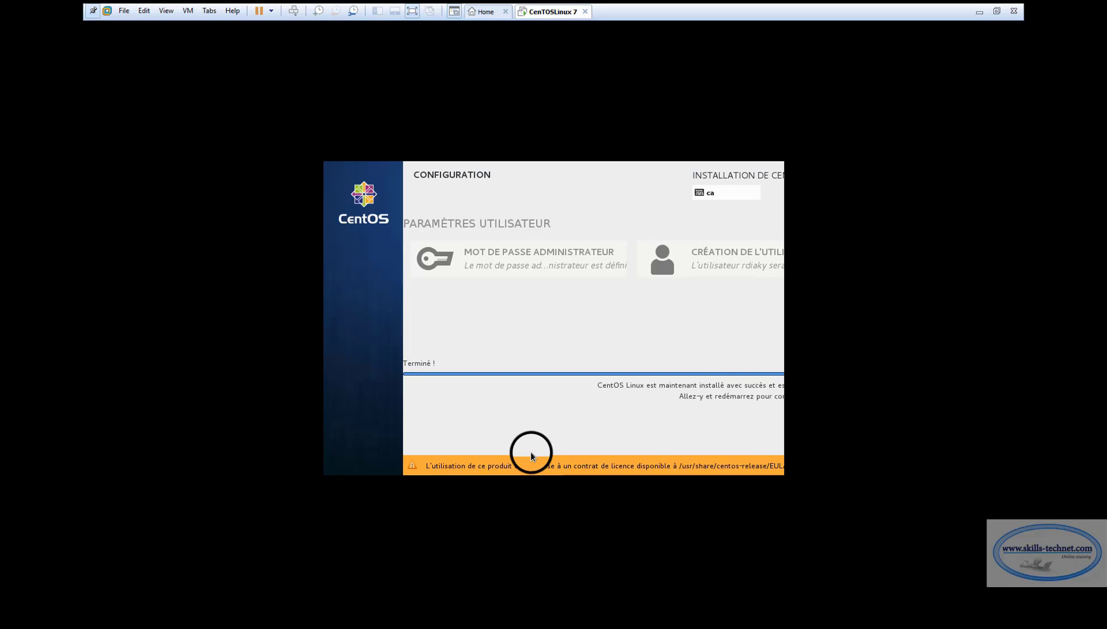
{"action": "left_click", "coordinate": [585, 11]}
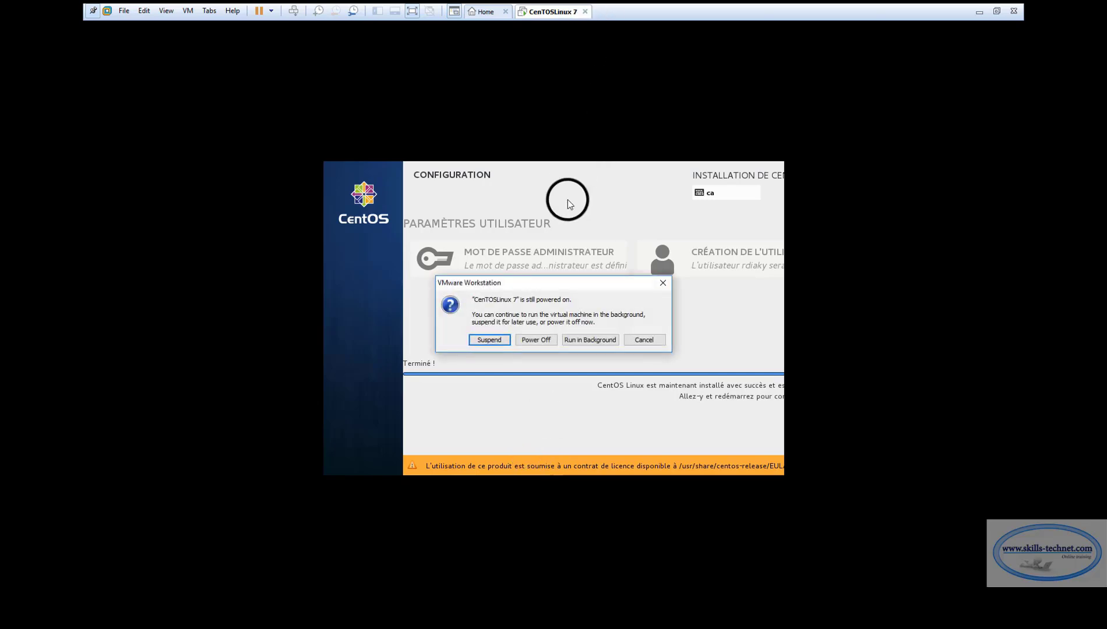
{"action": "left_click", "coordinate": [537, 340]}
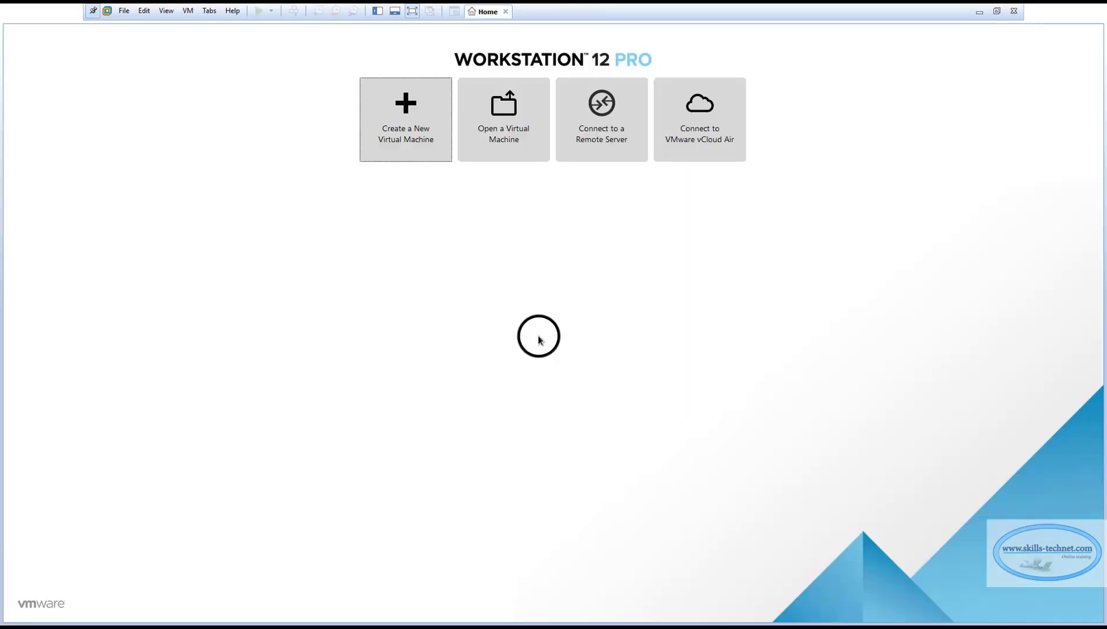
Open CentOS Linux 7 from the library, power it on and switch to full-screen view
{"action": "left_click", "coordinate": [377, 11]}
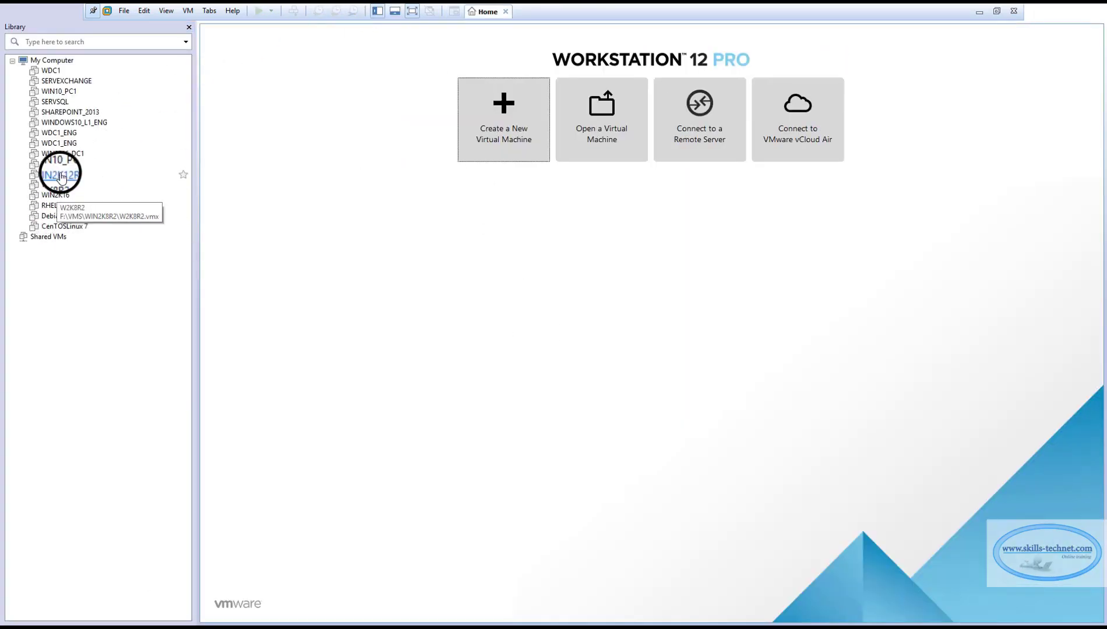
{"action": "left_click", "coordinate": [66, 226]}
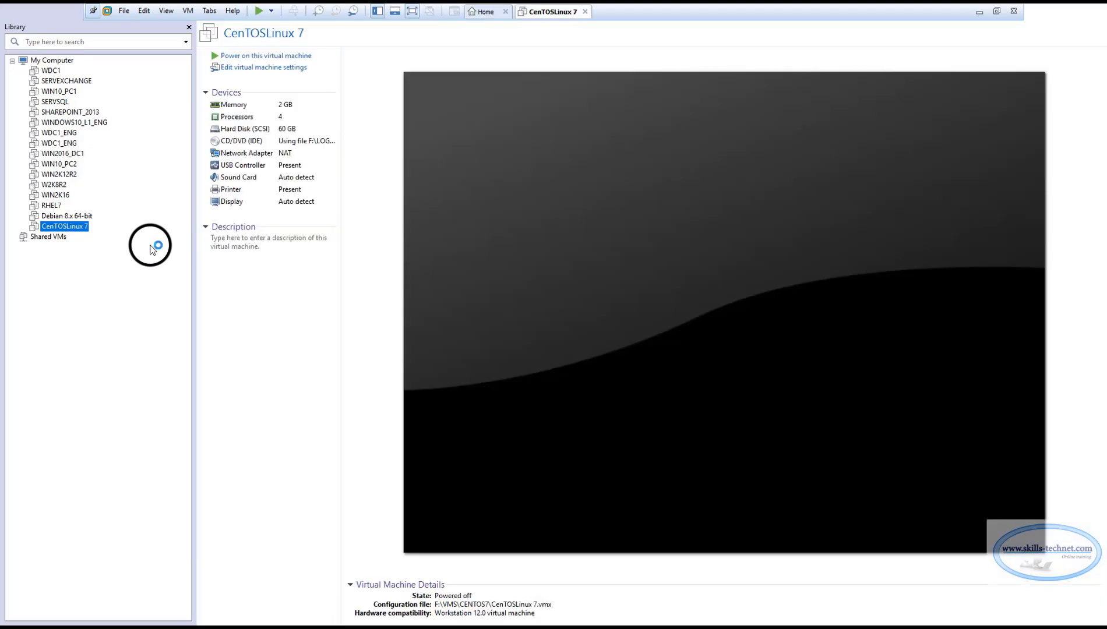
{"action": "left_click", "coordinate": [250, 55]}
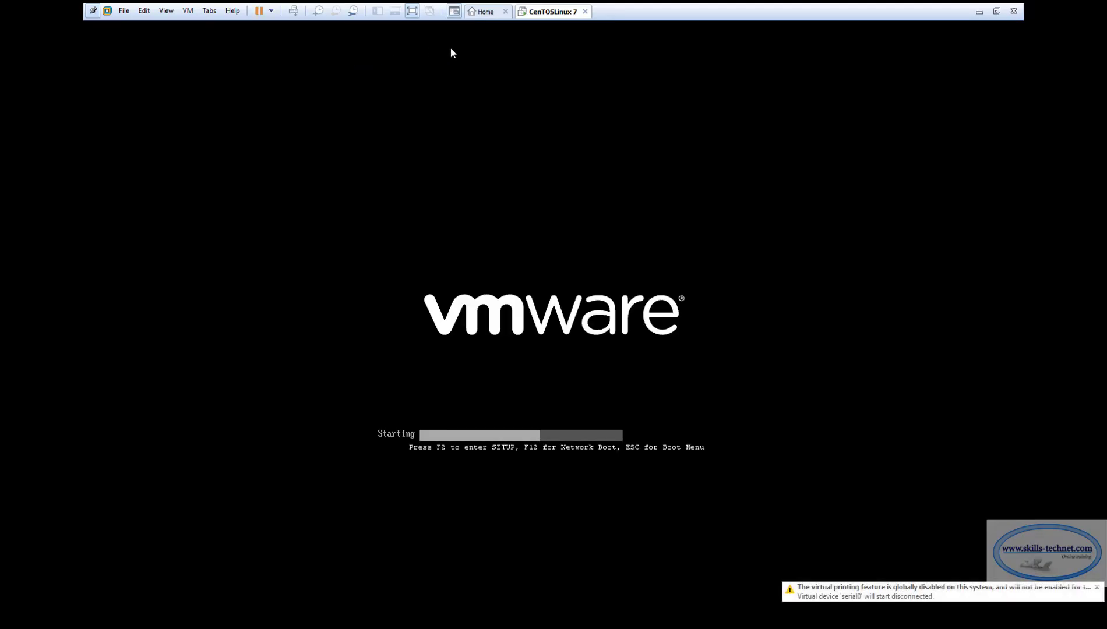
{"action": "left_click", "coordinate": [410, 11]}
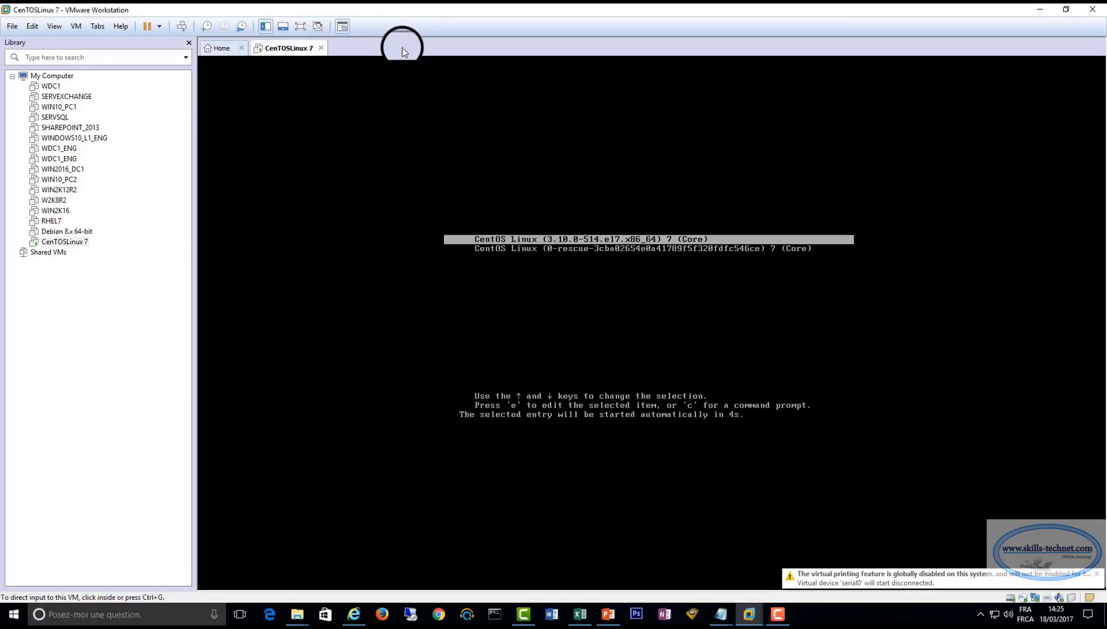
{"action": "left_click", "coordinate": [300, 26]}
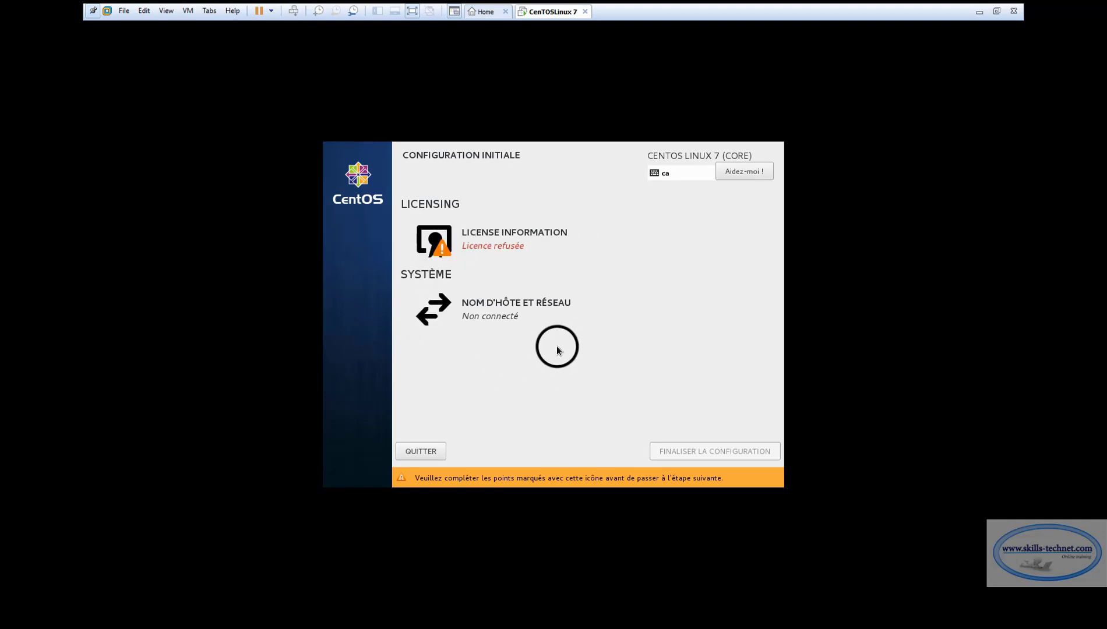
Tick 'J'accepte le contrat de licence' under License Information, then open Nom d'hôte et réseau
{"action": "left_click", "coordinate": [488, 234]}
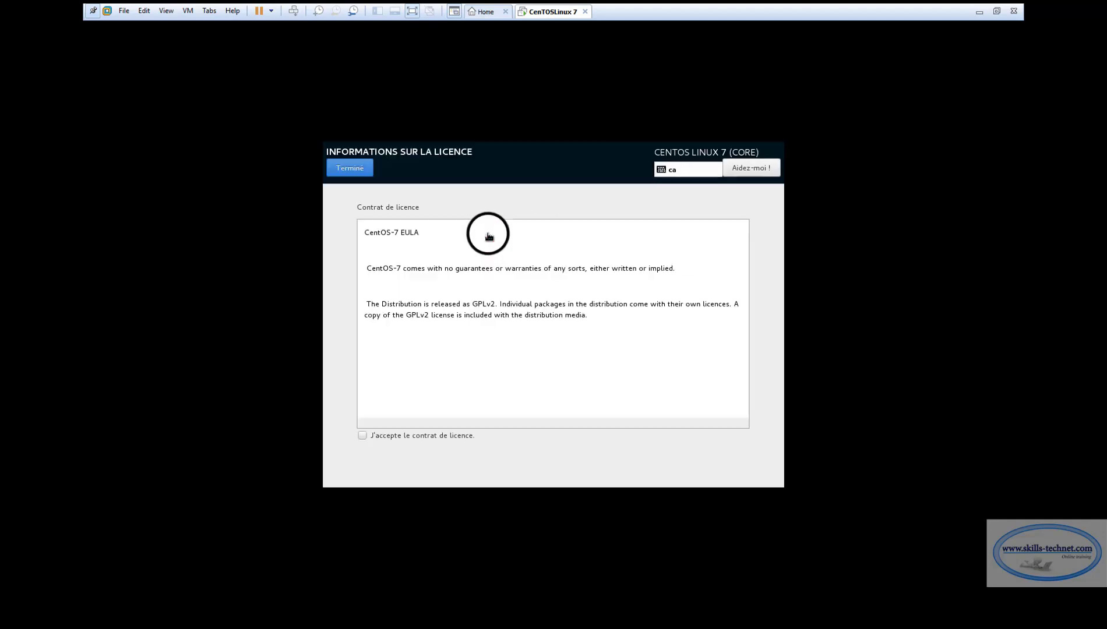
{"action": "left_click", "coordinate": [363, 436]}
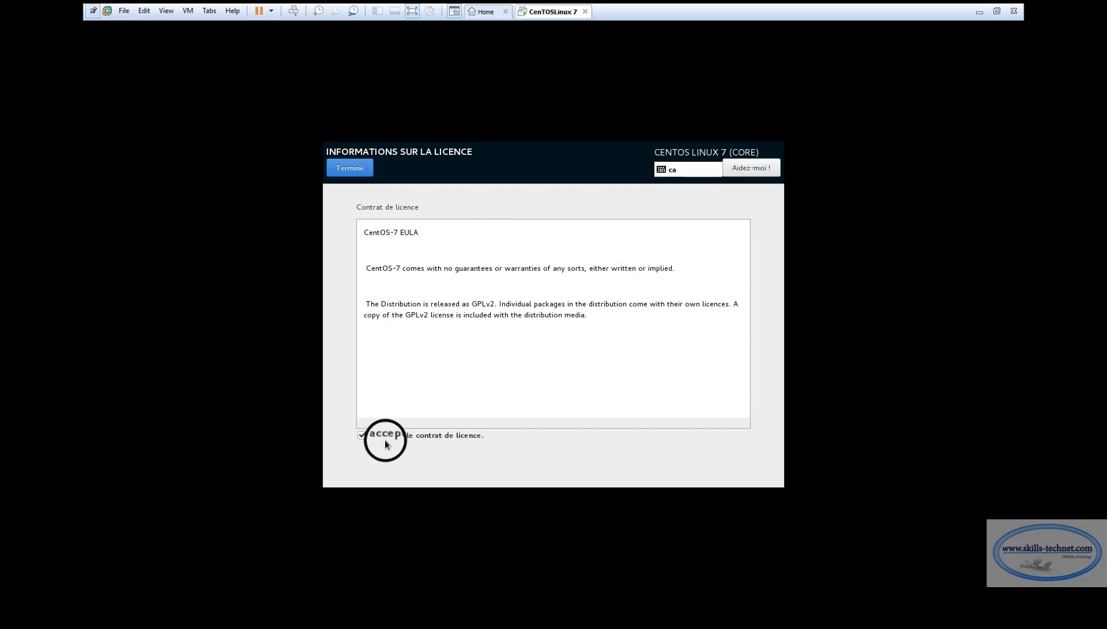
{"action": "left_click", "coordinate": [353, 168]}
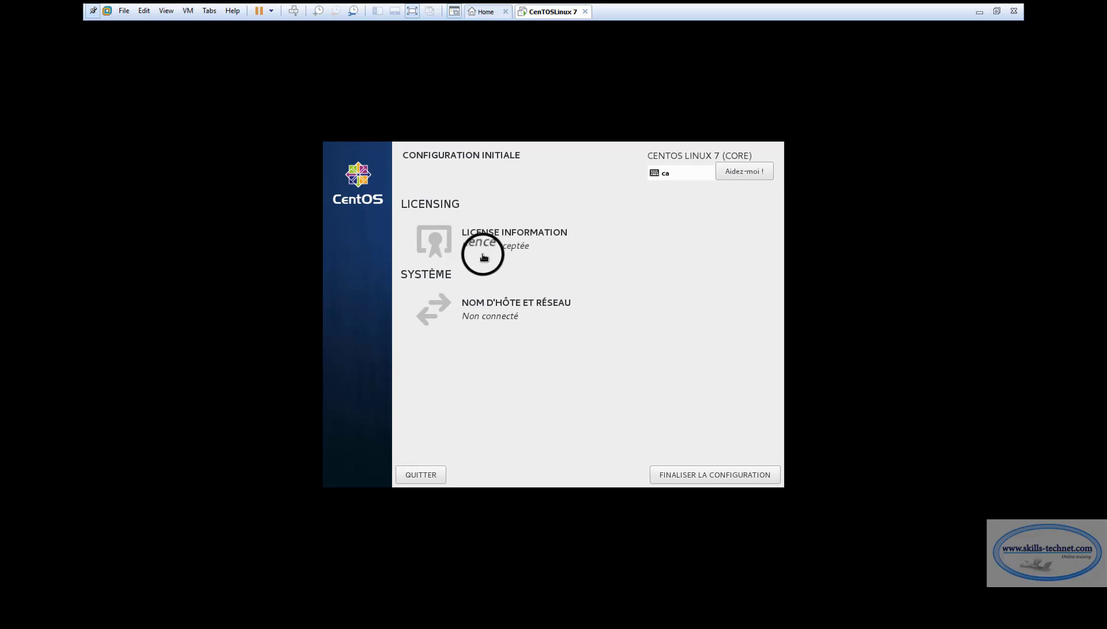
{"action": "left_click", "coordinate": [496, 306]}
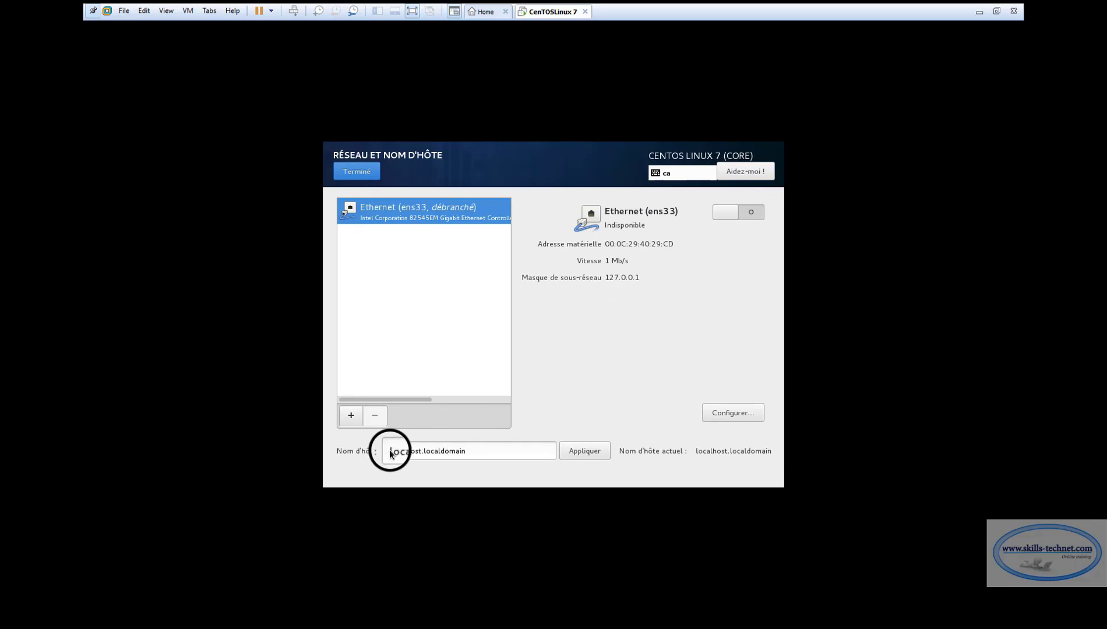
Replace localhost.localdomain with ServerCentos.skillstechnet.local, apply it and finish the initial configuration
{"action": "left_click_drag", "start_coordinate": [389, 454], "coordinate": [487, 455]}
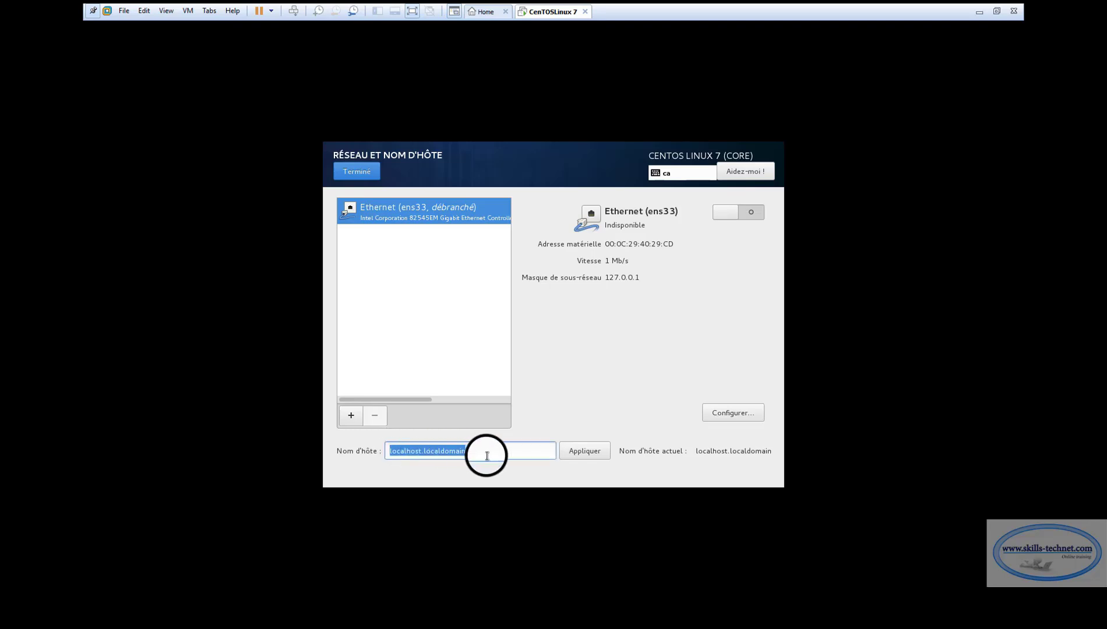
{"action": "type", "text": "Serve"}
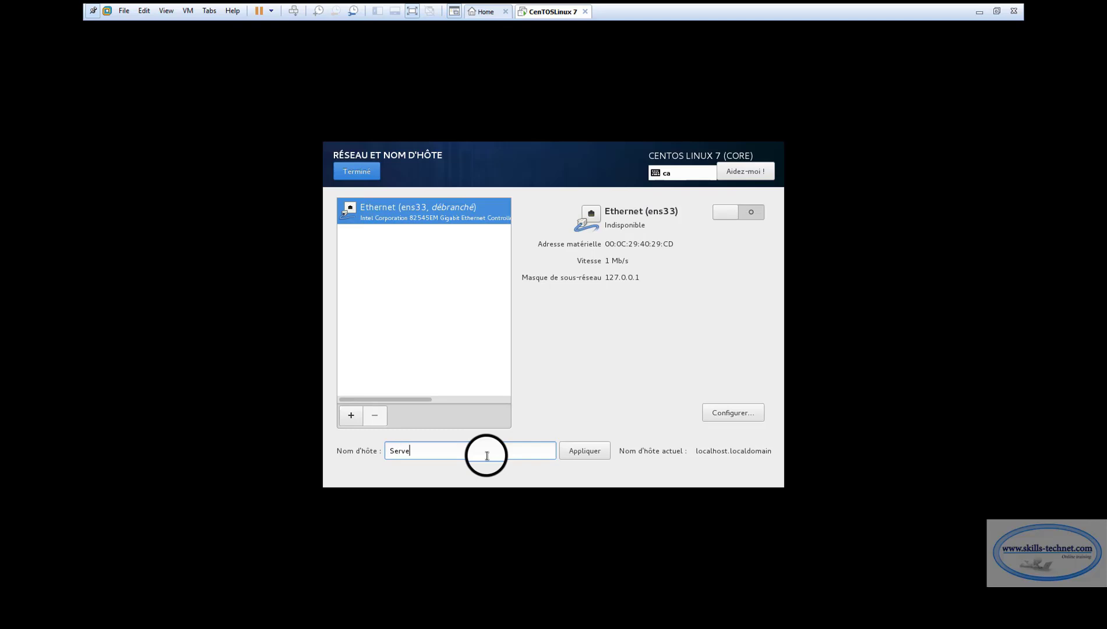
{"action": "type", "text": "rCentos.skillstechnet.loca"}
{"action": "left_click", "coordinate": [593, 456]}
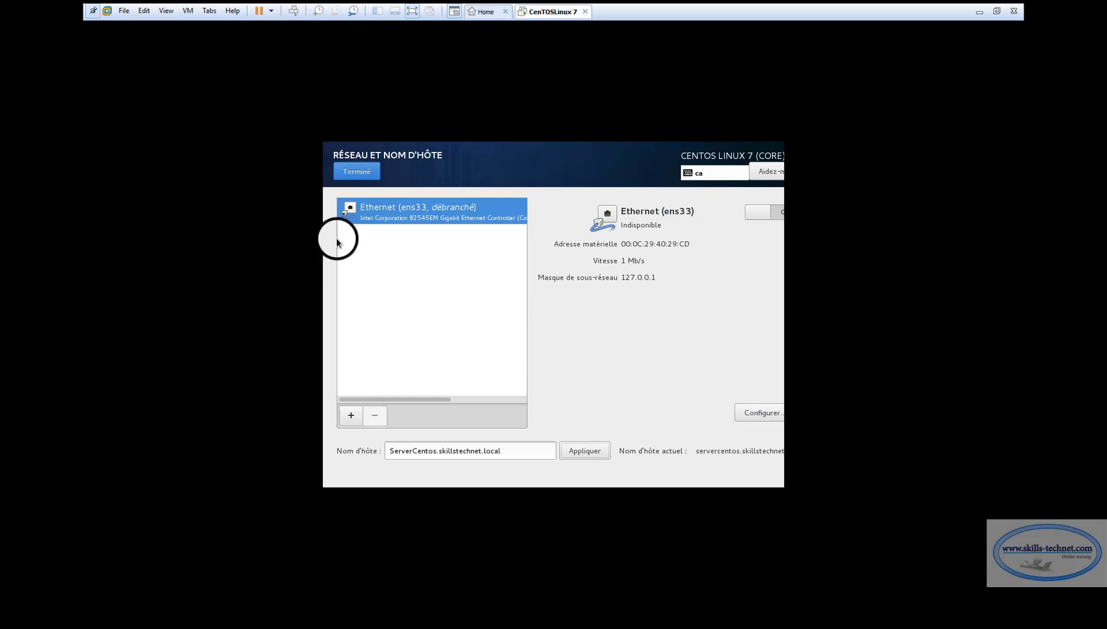
{"action": "left_click", "coordinate": [355, 173]}
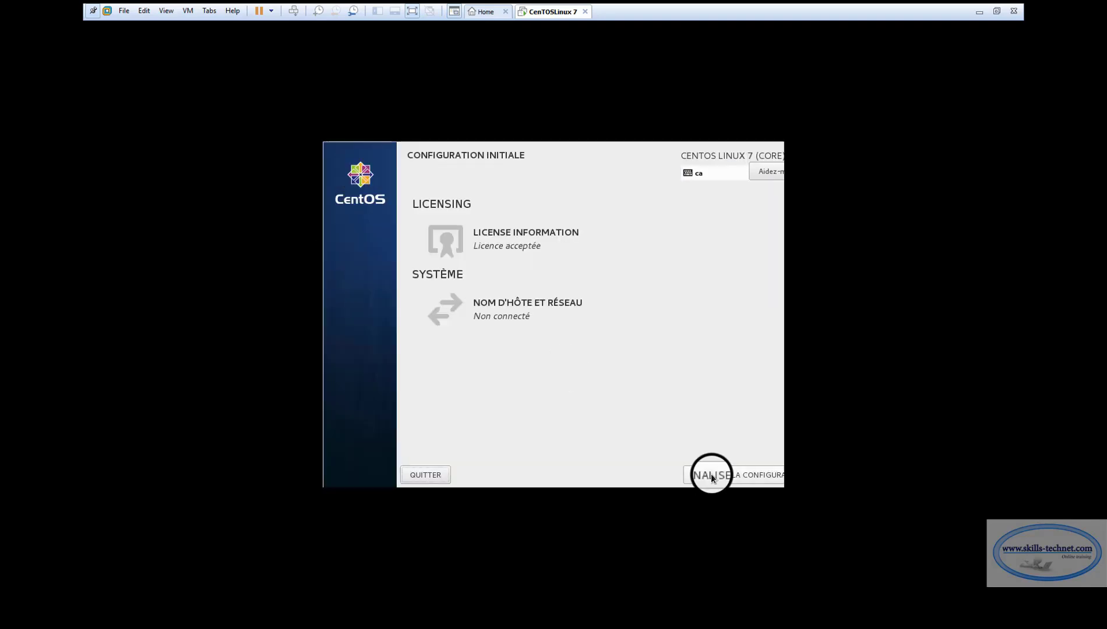
{"action": "left_click", "coordinate": [711, 469]}
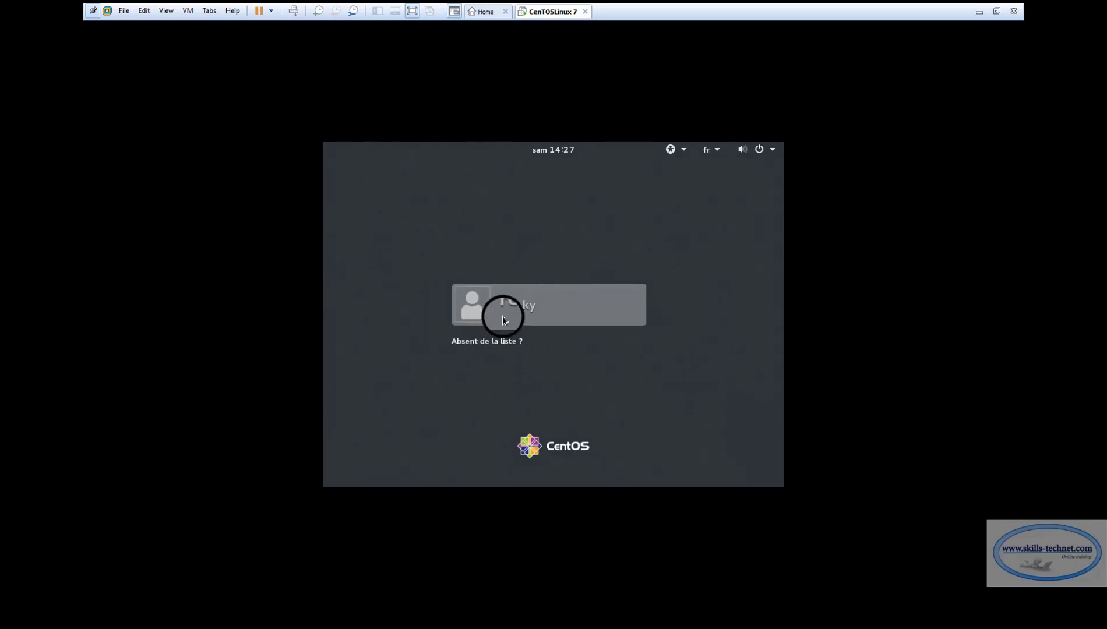
Sign in as the unlisted user root with the root password via 'Absent de la liste ?'
{"action": "left_click", "coordinate": [487, 341]}
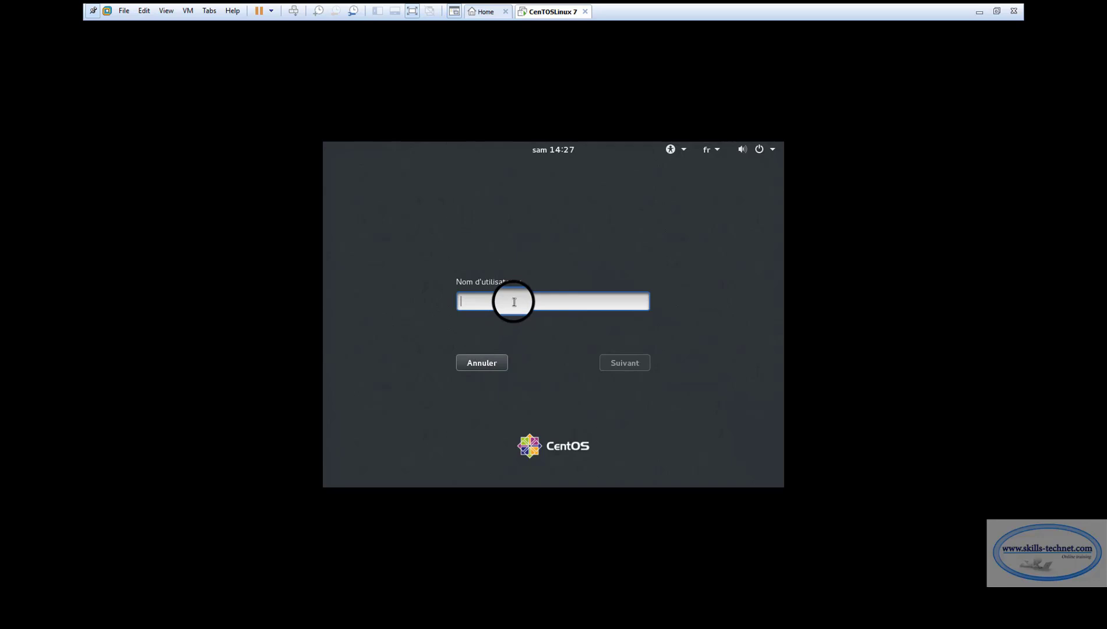
{"action": "type", "text": "root"}
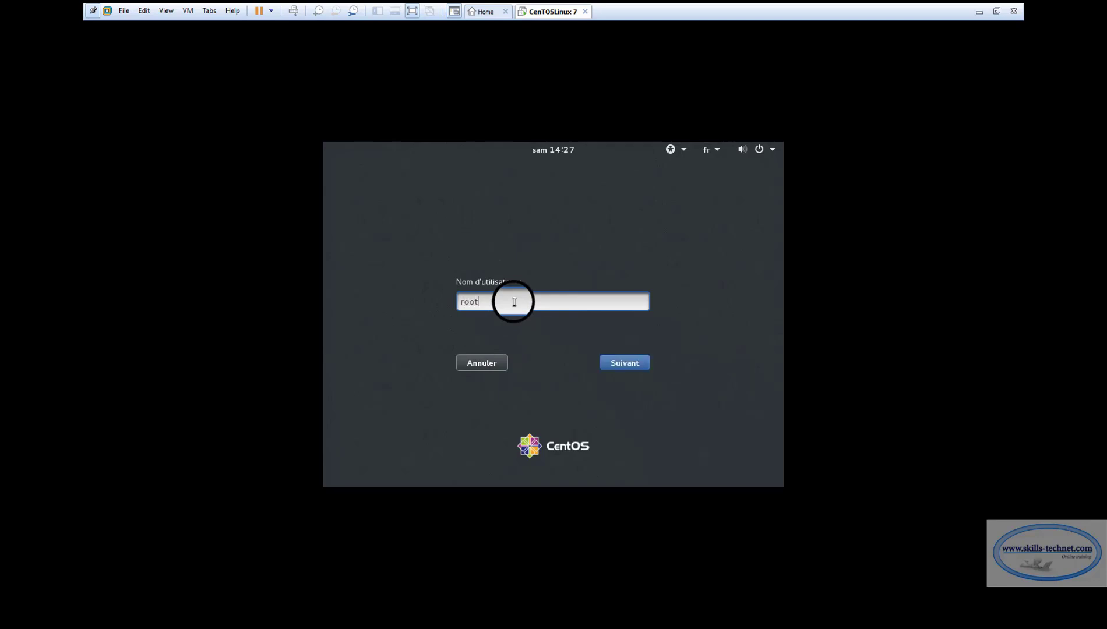
{"action": "key", "text": "Return"}
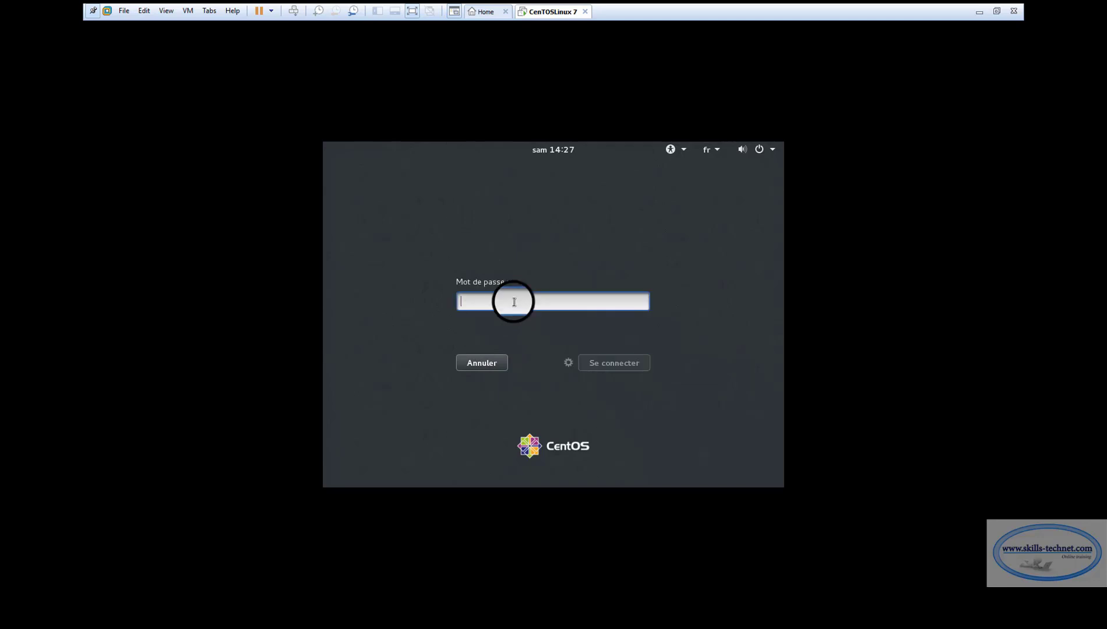
{"action": "type", "text": "123456"}
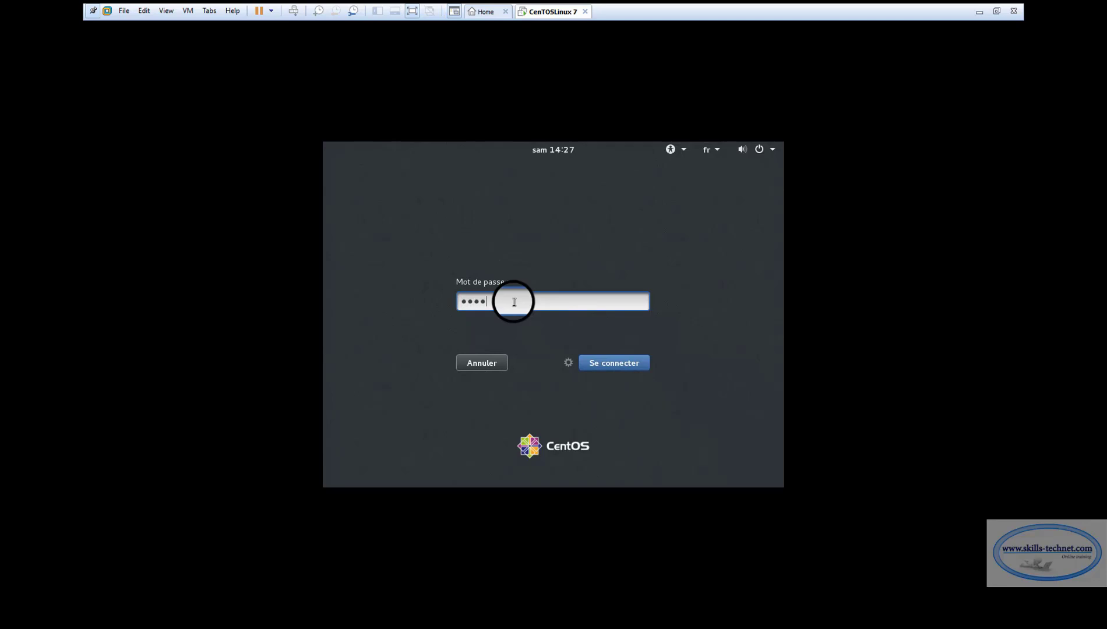
{"action": "type", "text": "7890"}
{"action": "key", "text": "Return"}
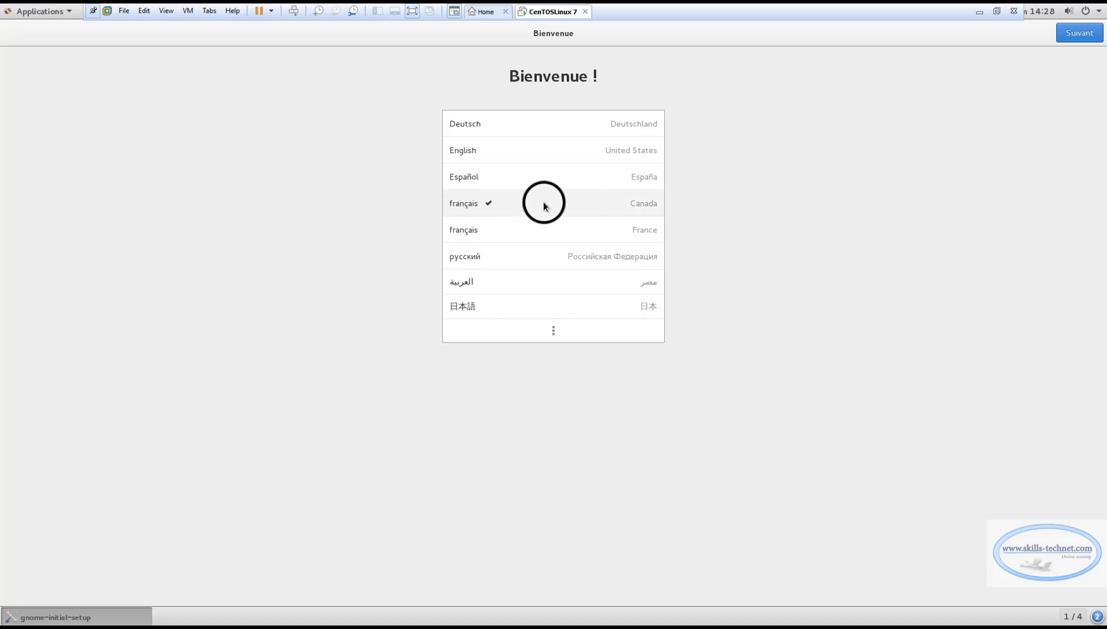
Keep French (Canada) language and keyboard, skip online accounts, then start using CentOS Linux
{"action": "left_click", "coordinate": [1094, 37]}
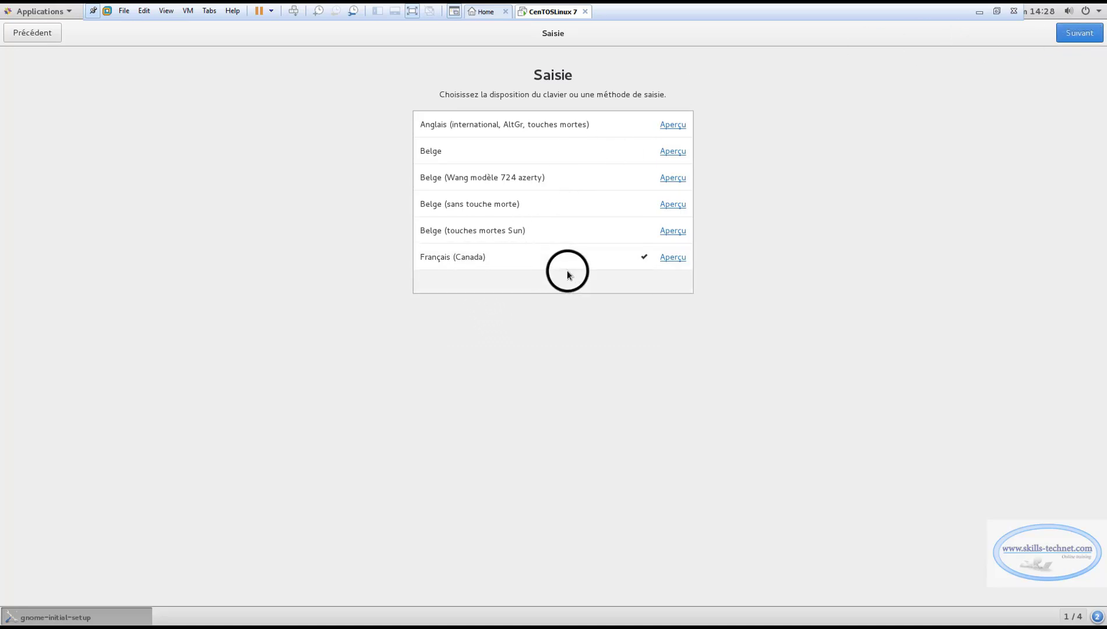
{"action": "left_click", "coordinate": [1080, 33]}
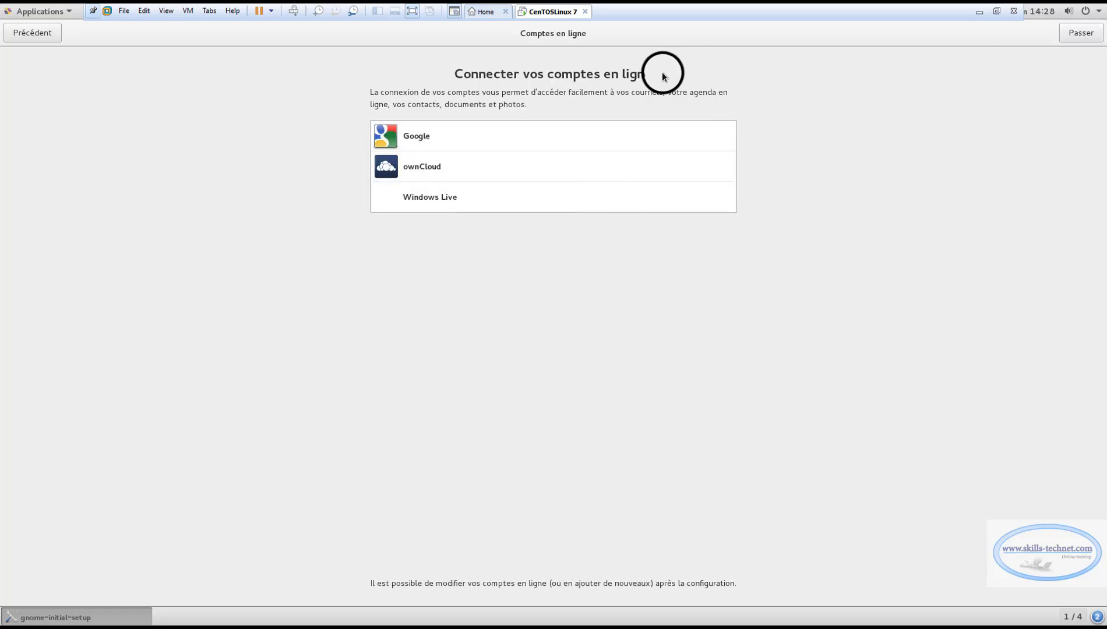
{"action": "left_click", "coordinate": [1080, 33]}
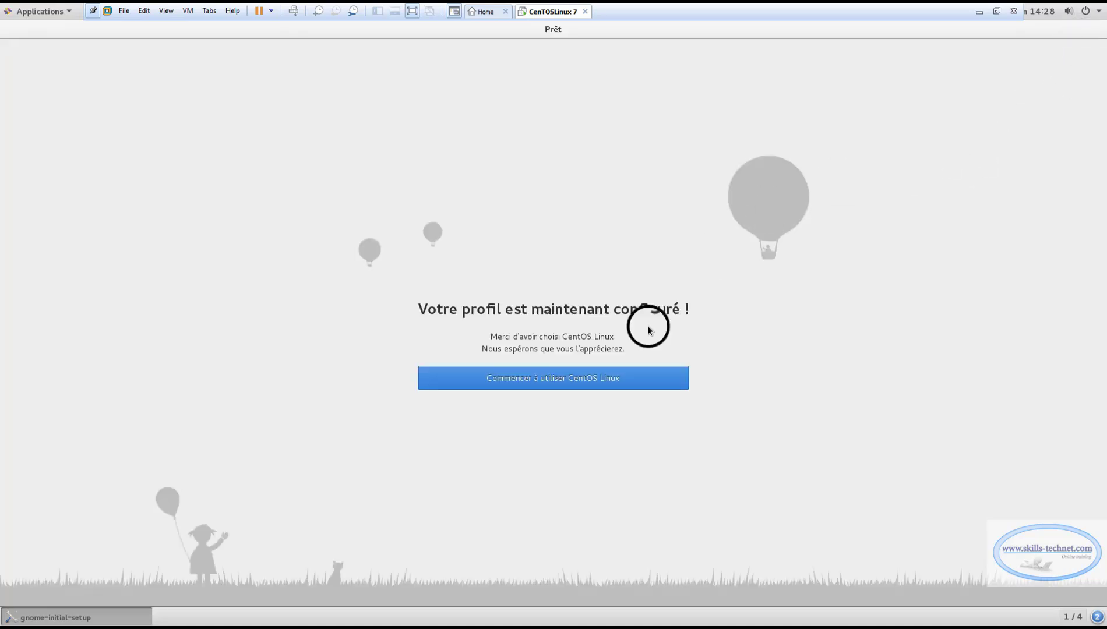
{"action": "left_click", "coordinate": [546, 389]}
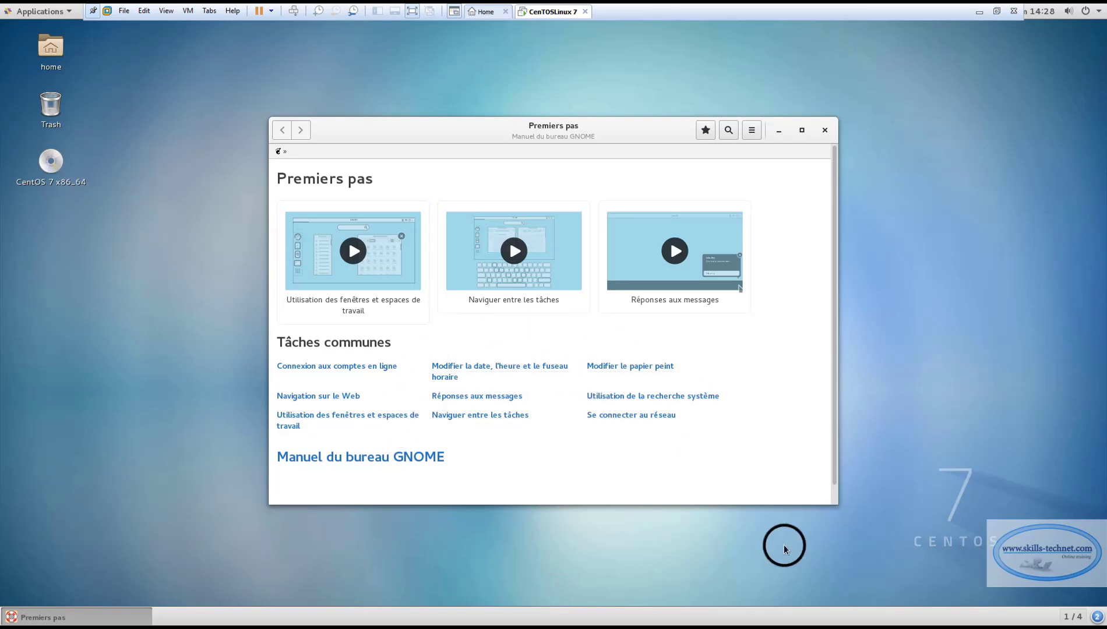
Open the 'Manuel du bureau GNOME' help, then close the help window
{"action": "left_click", "coordinate": [444, 453]}
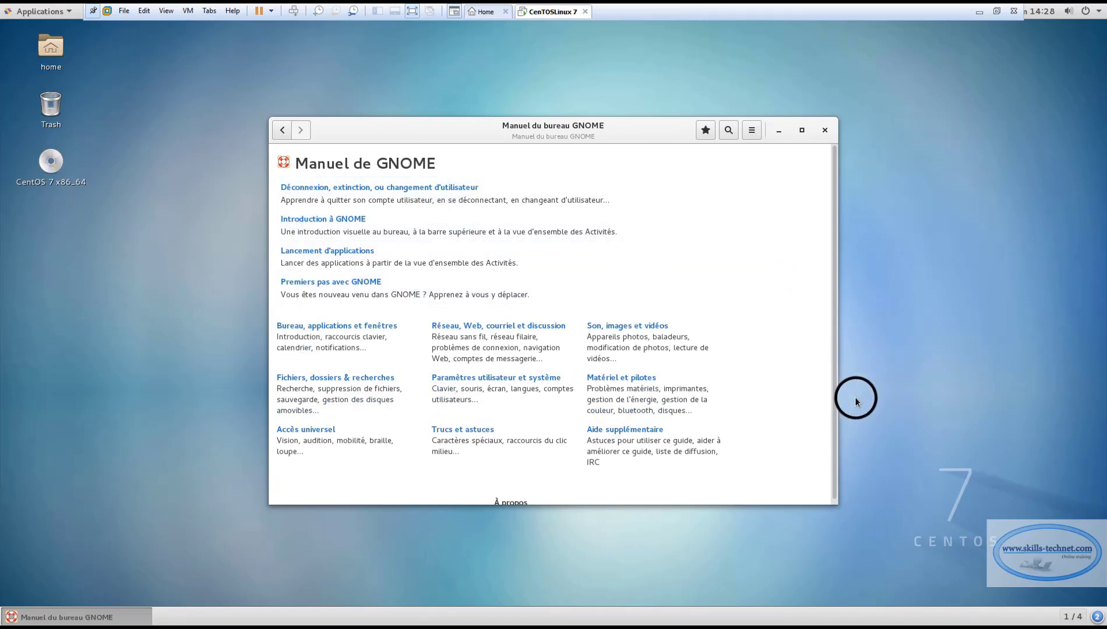
{"action": "left_click", "coordinate": [825, 131]}
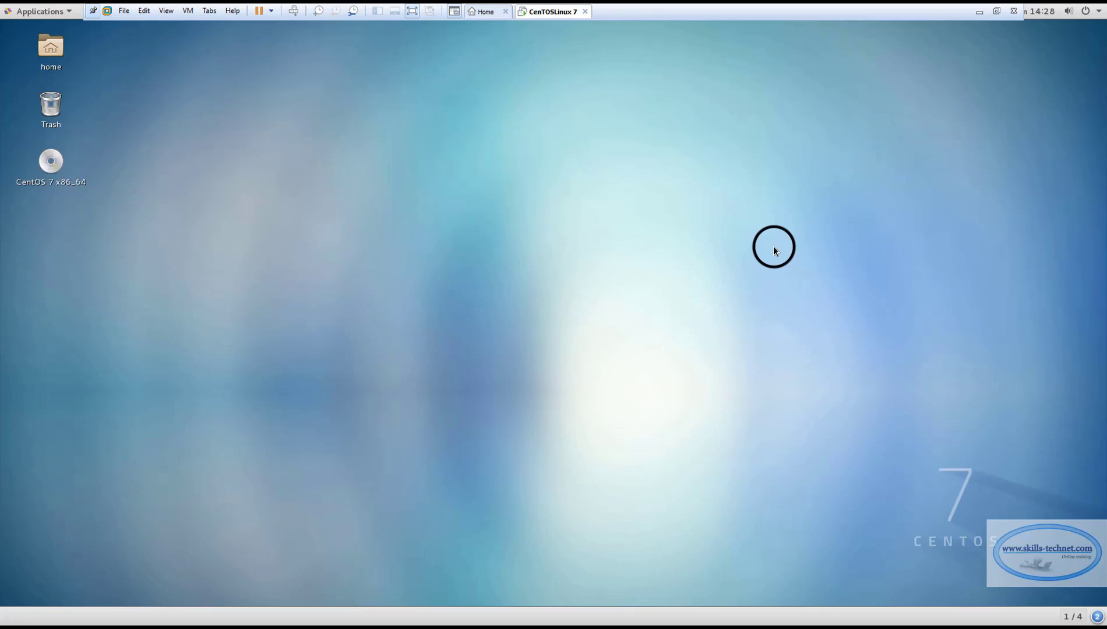
Open the home folder in Files, maximize the window and widen the sidebar
{"action": "double_click", "coordinate": [50, 49]}
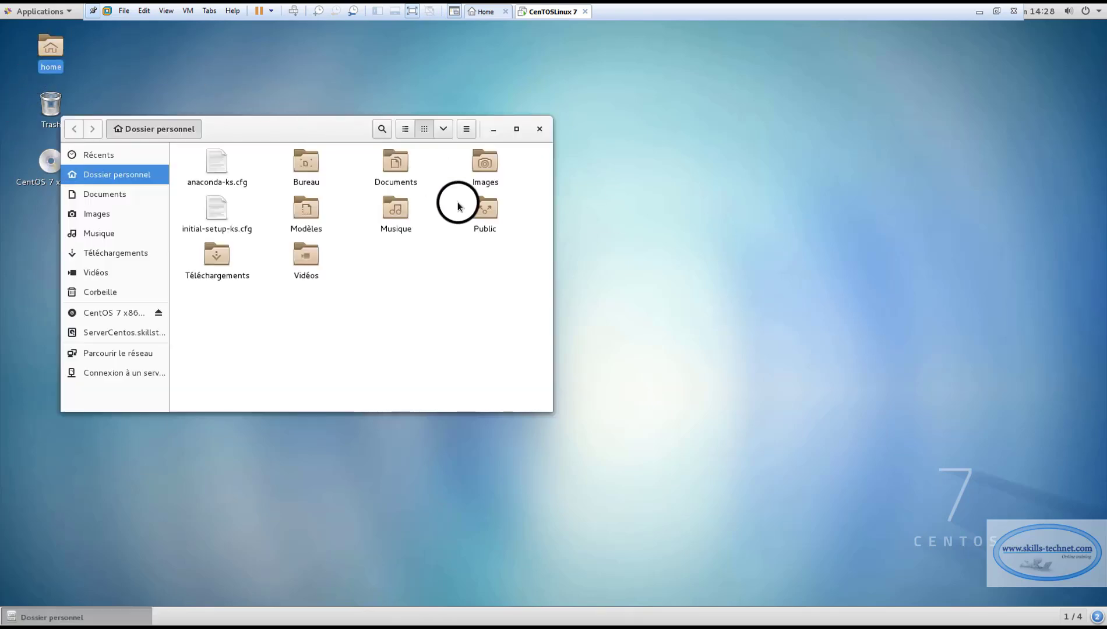
{"action": "left_click_drag", "start_coordinate": [302, 127], "coordinate": [391, 129]}
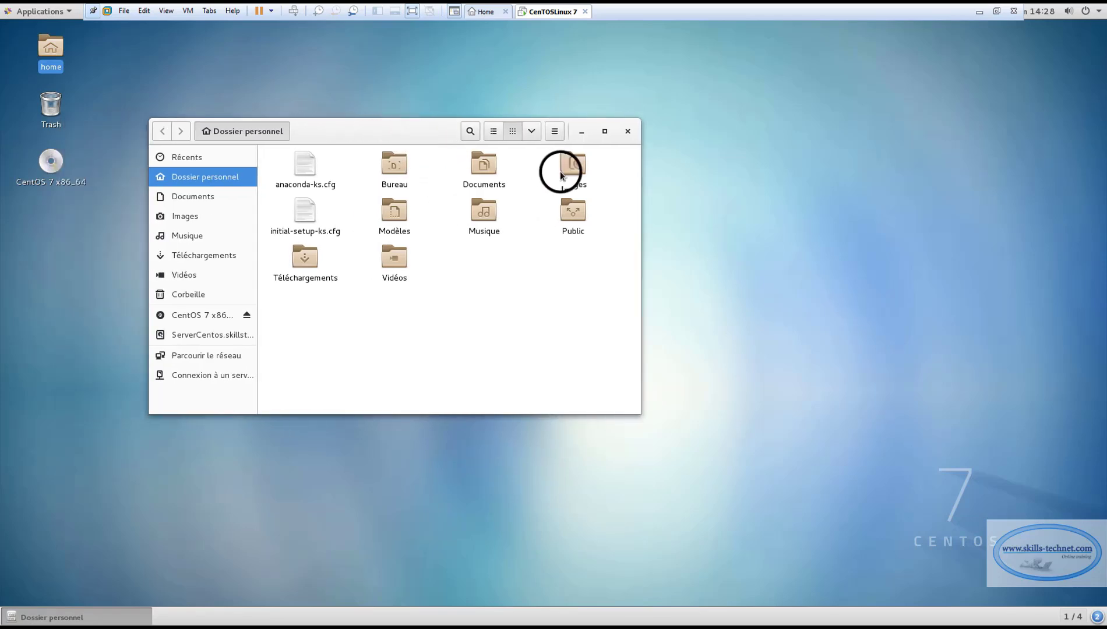
{"action": "left_click", "coordinate": [604, 133]}
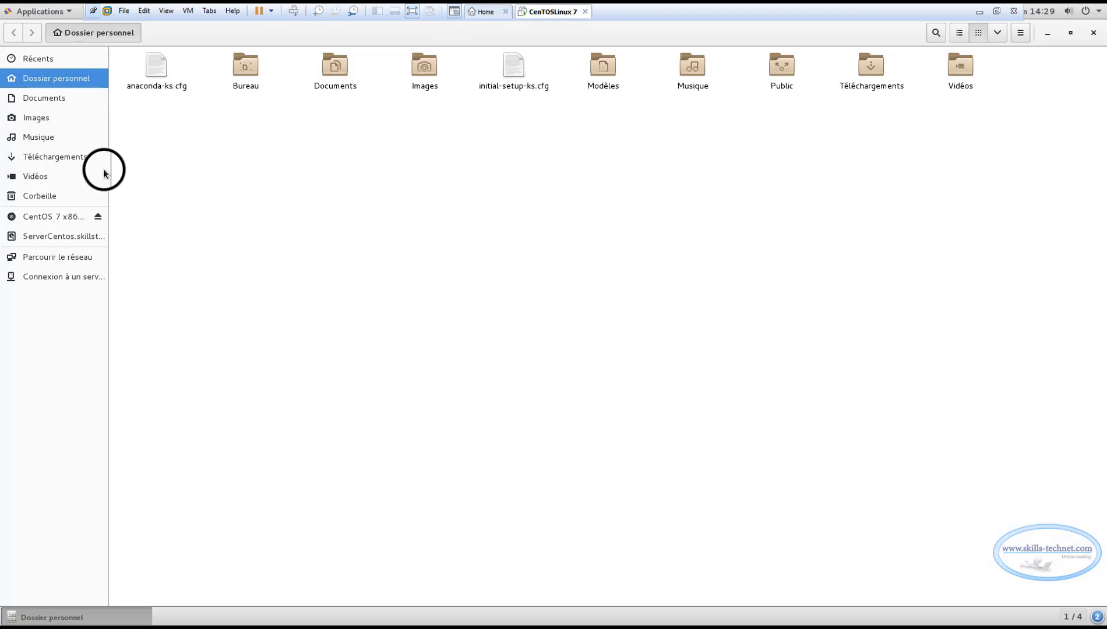
{"action": "left_click_drag", "start_coordinate": [109, 171], "coordinate": [195, 162]}
Browse the root filesystem, peeking into the root and etc folders before returning
{"action": "left_click", "coordinate": [78, 236]}
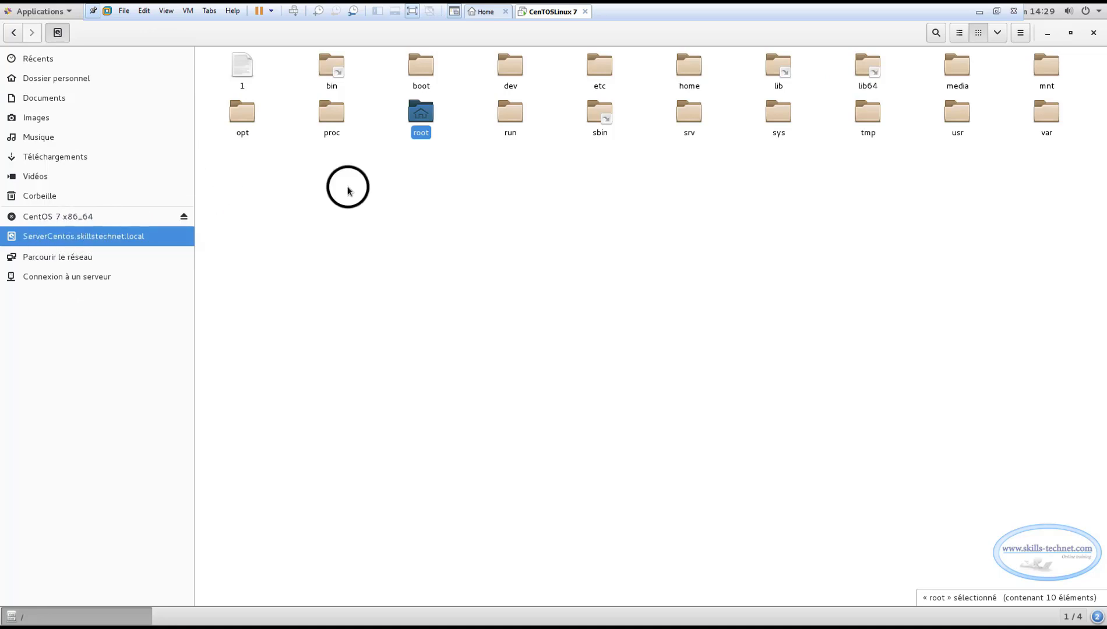
{"action": "double_click", "coordinate": [419, 115]}
{"action": "left_click", "coordinate": [13, 32]}
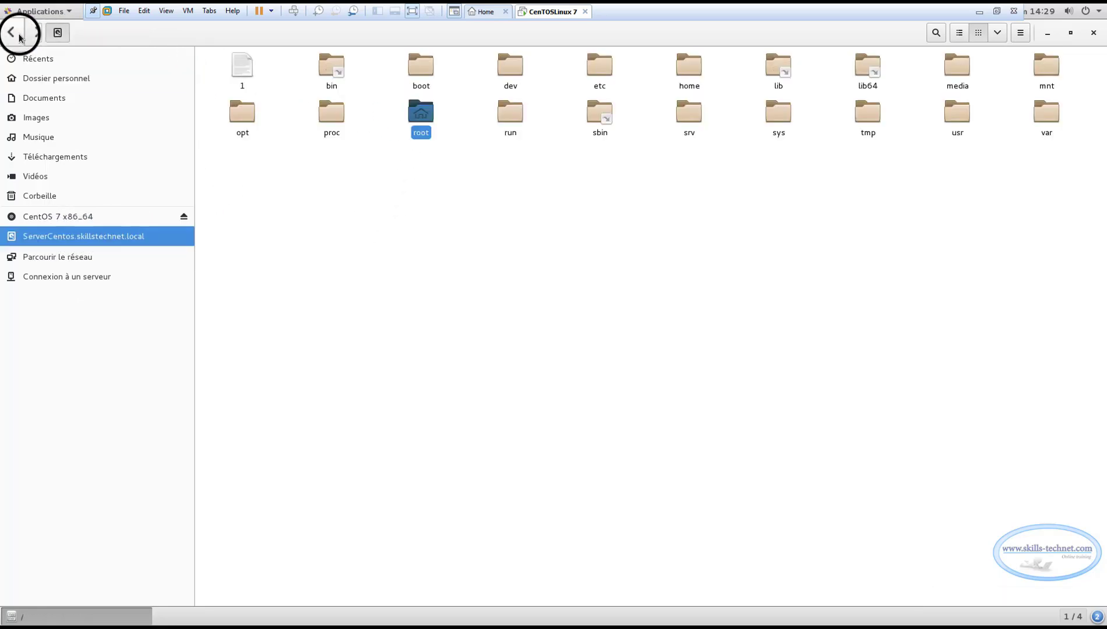
{"action": "left_click_drag", "start_coordinate": [428, 139], "coordinate": [428, 123]}
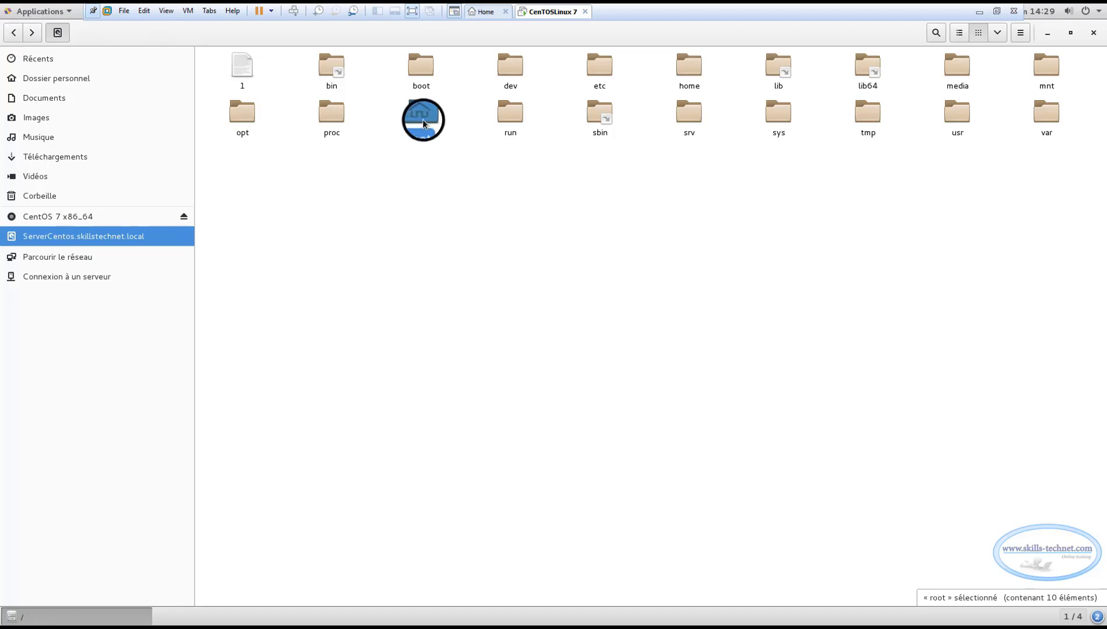
{"action": "double_click", "coordinate": [596, 66]}
{"action": "scroll", "coordinate": [556, 178], "scroll_direction": "down", "scroll_amount": 10}
{"action": "scroll", "coordinate": [564, 177], "scroll_direction": "down", "scroll_amount": 5}
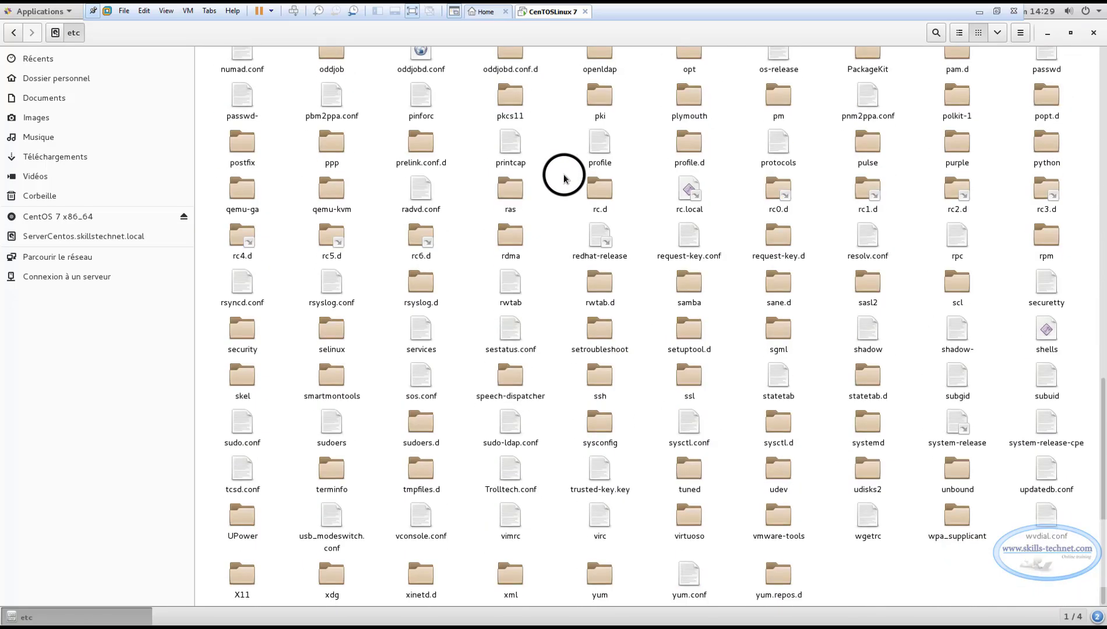
{"action": "scroll", "coordinate": [564, 178], "scroll_direction": "up", "scroll_amount": 15}
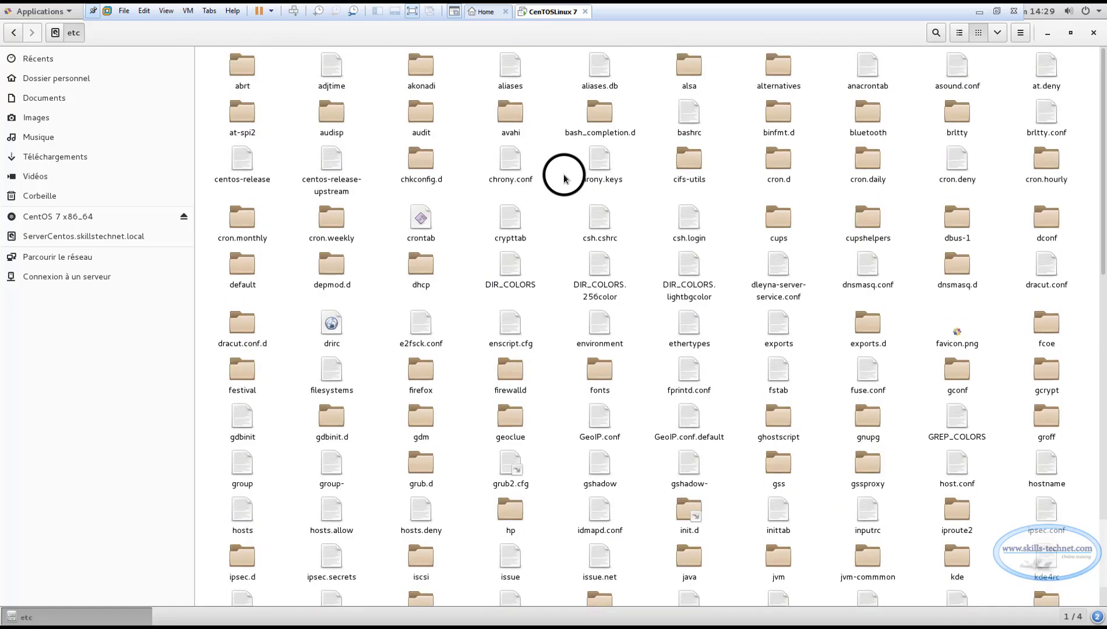
{"action": "left_click", "coordinate": [14, 34]}
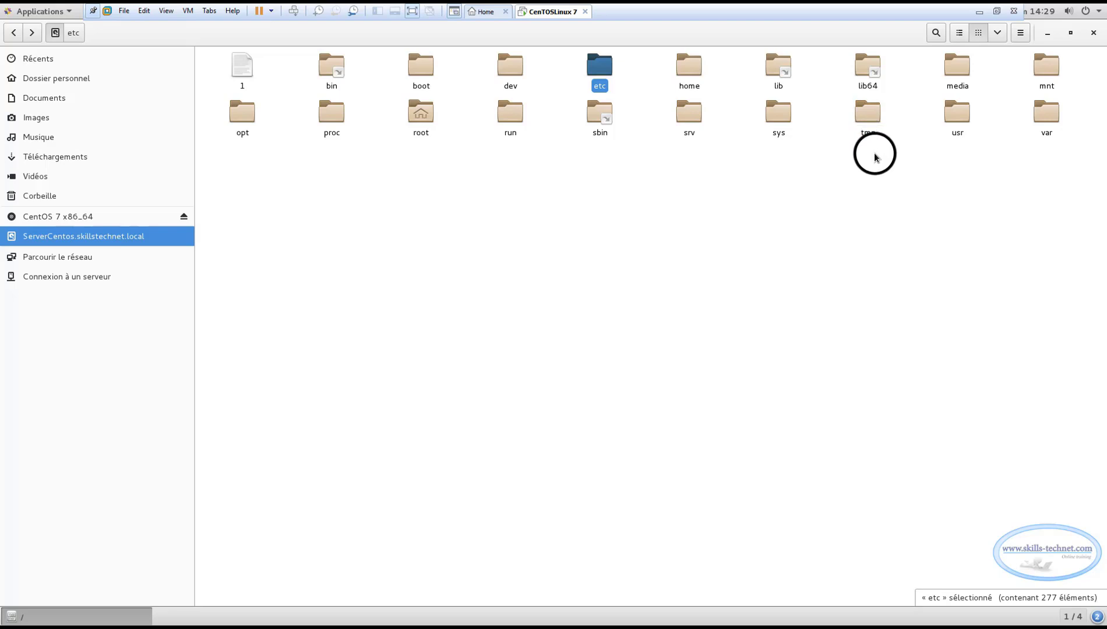
Open home/rdiaky twice to see it is empty, then go to root's personal folder
{"action": "double_click", "coordinate": [689, 67]}
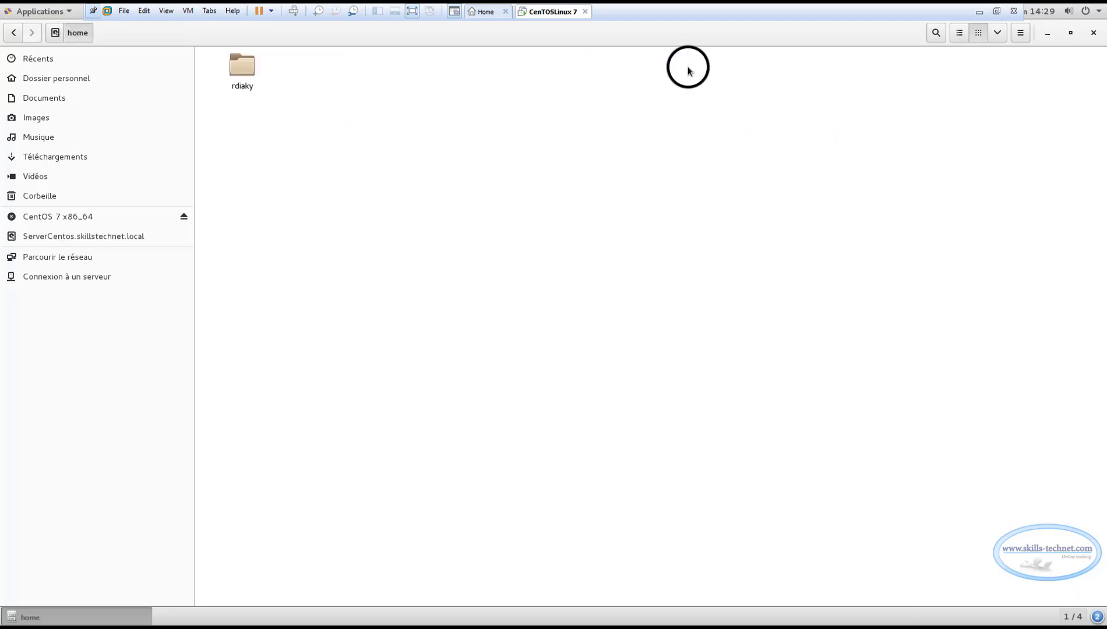
{"action": "double_click", "coordinate": [240, 65]}
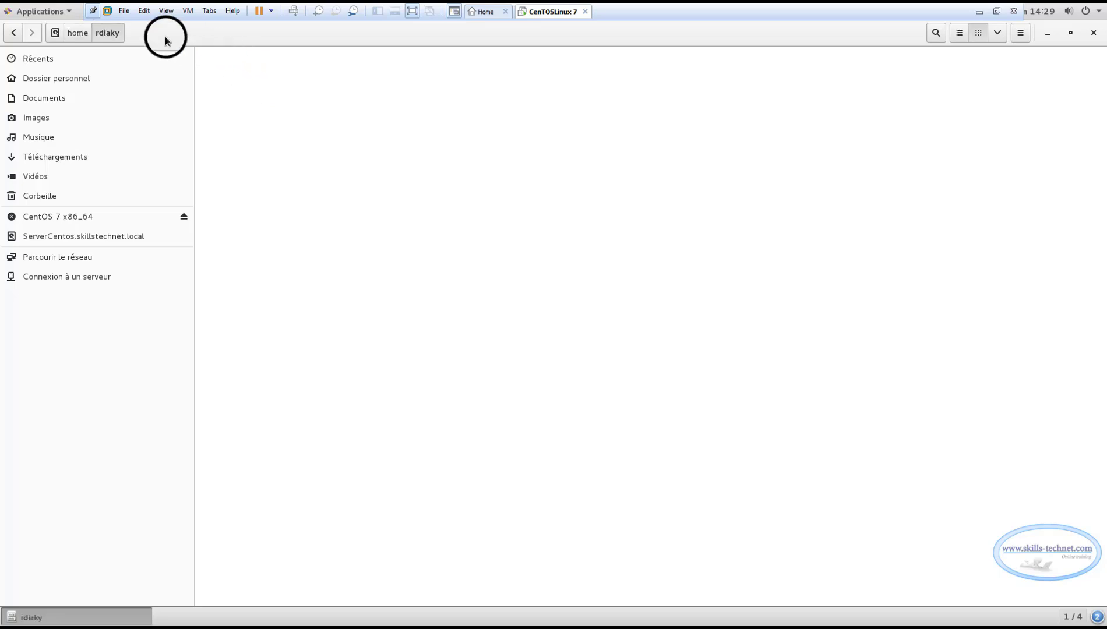
{"action": "left_click", "coordinate": [10, 33]}
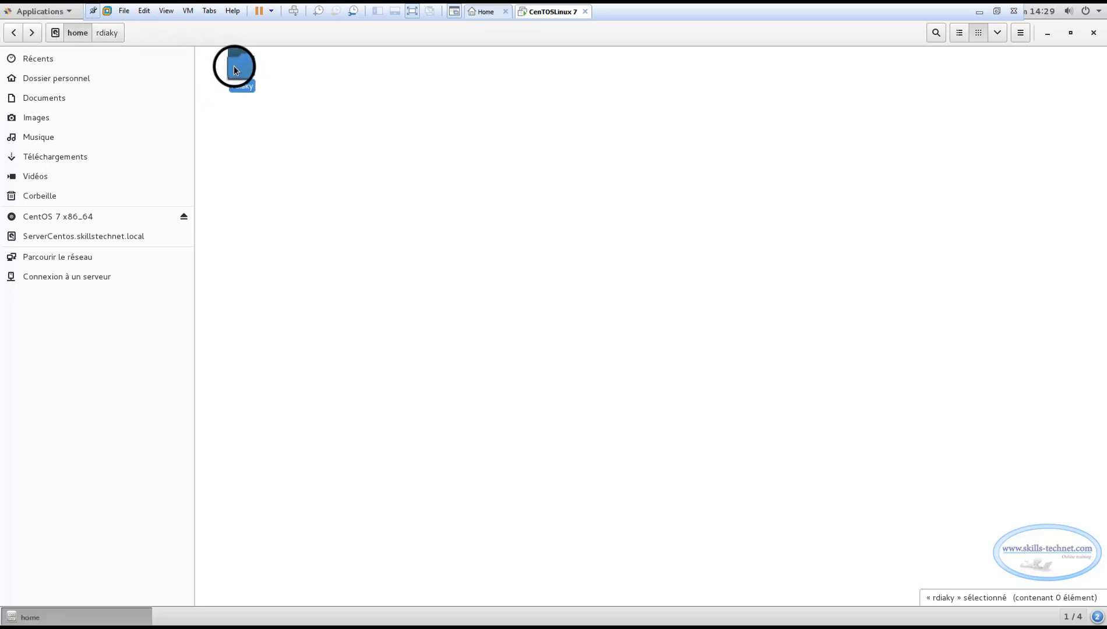
{"action": "double_click", "coordinate": [233, 64]}
{"action": "left_click", "coordinate": [14, 33]}
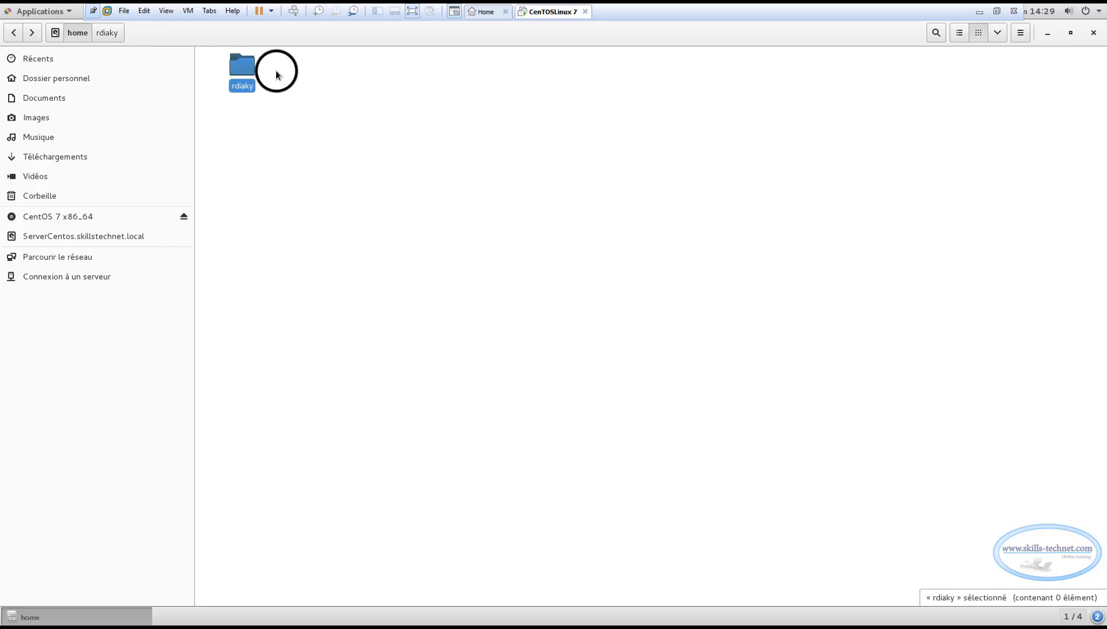
{"action": "left_click", "coordinate": [13, 33]}
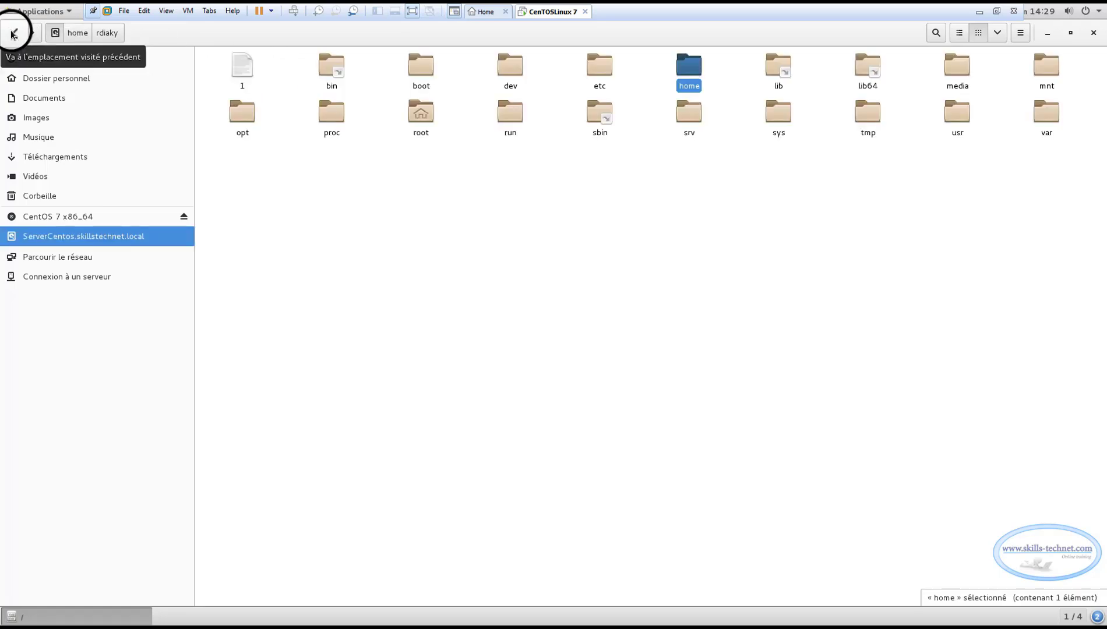
{"action": "left_click", "coordinate": [13, 33]}
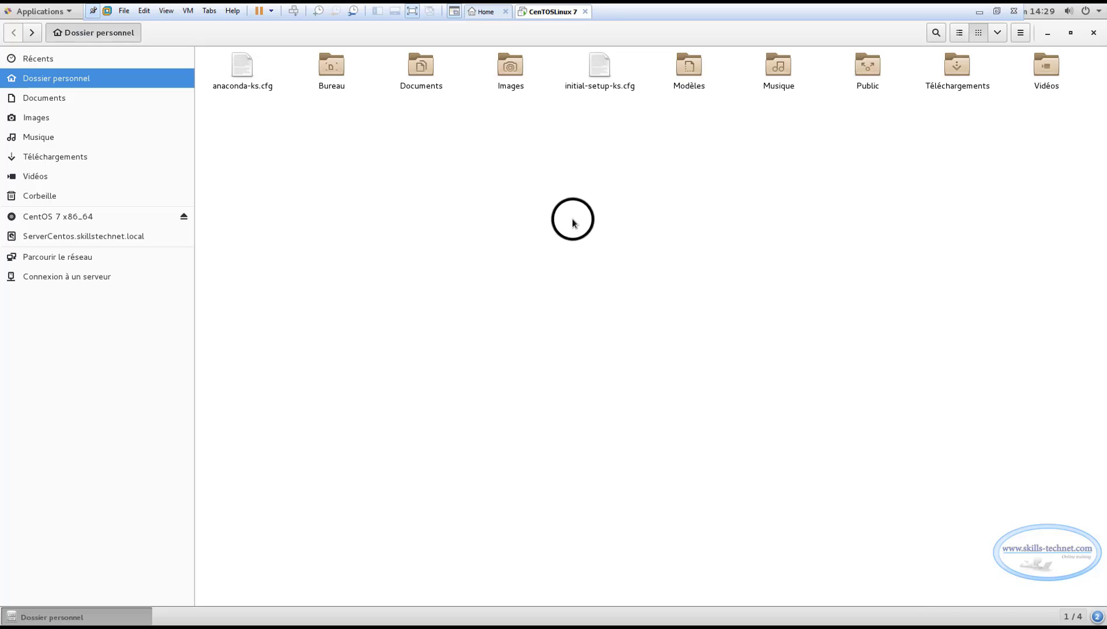
Open the system Settings from the status menu and go to Réseau
{"action": "left_click", "coordinate": [1098, 12]}
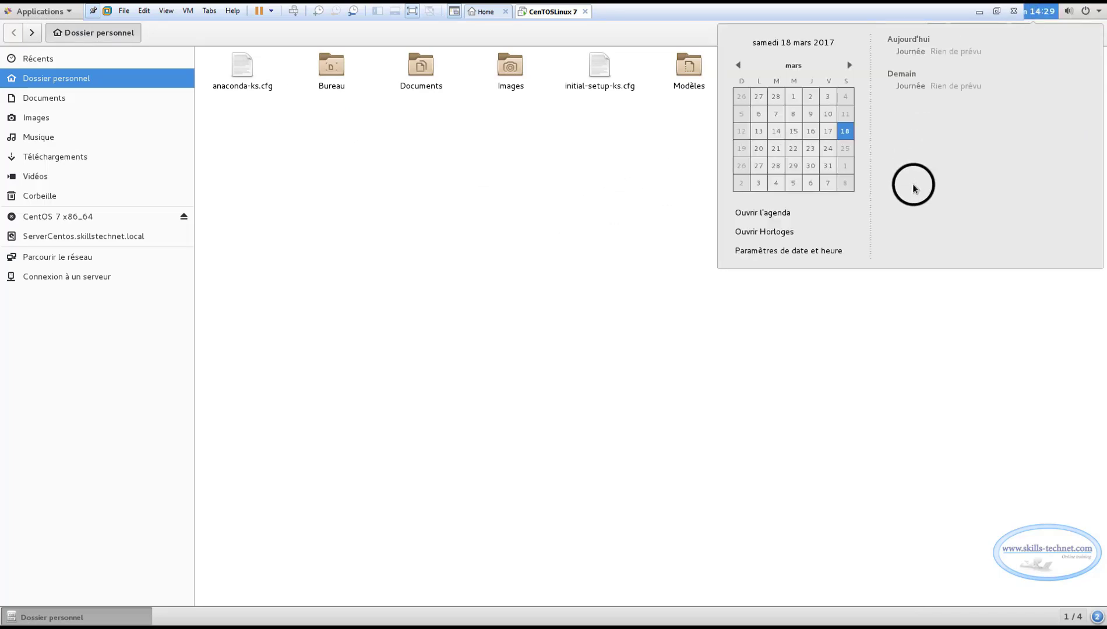
{"action": "left_click", "coordinate": [1097, 13]}
{"action": "left_click", "coordinate": [1097, 13]}
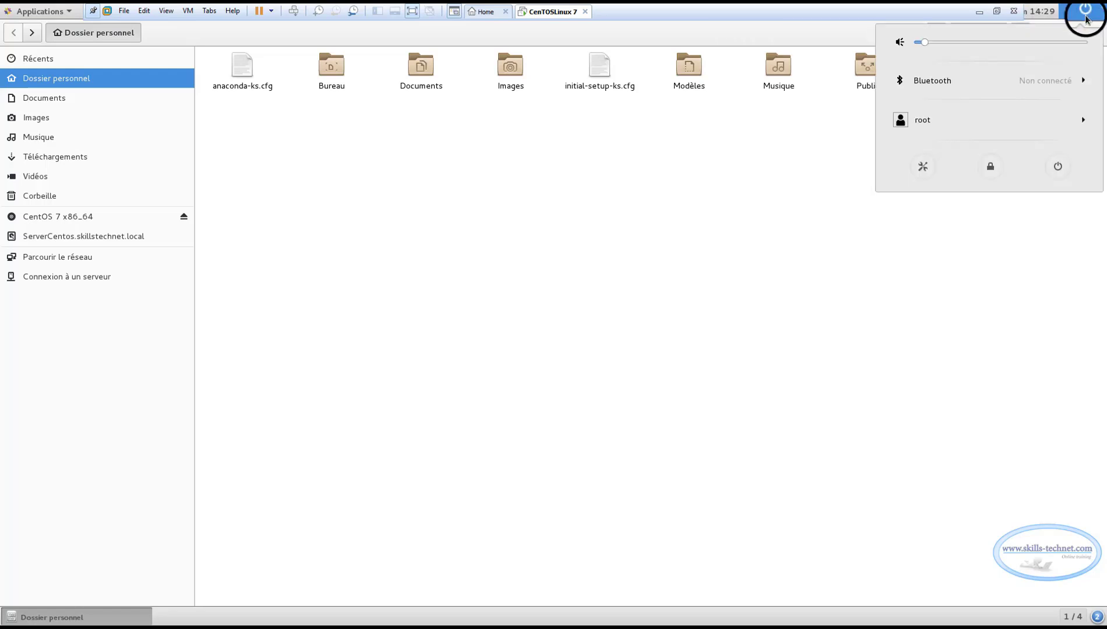
{"action": "left_click", "coordinate": [922, 165]}
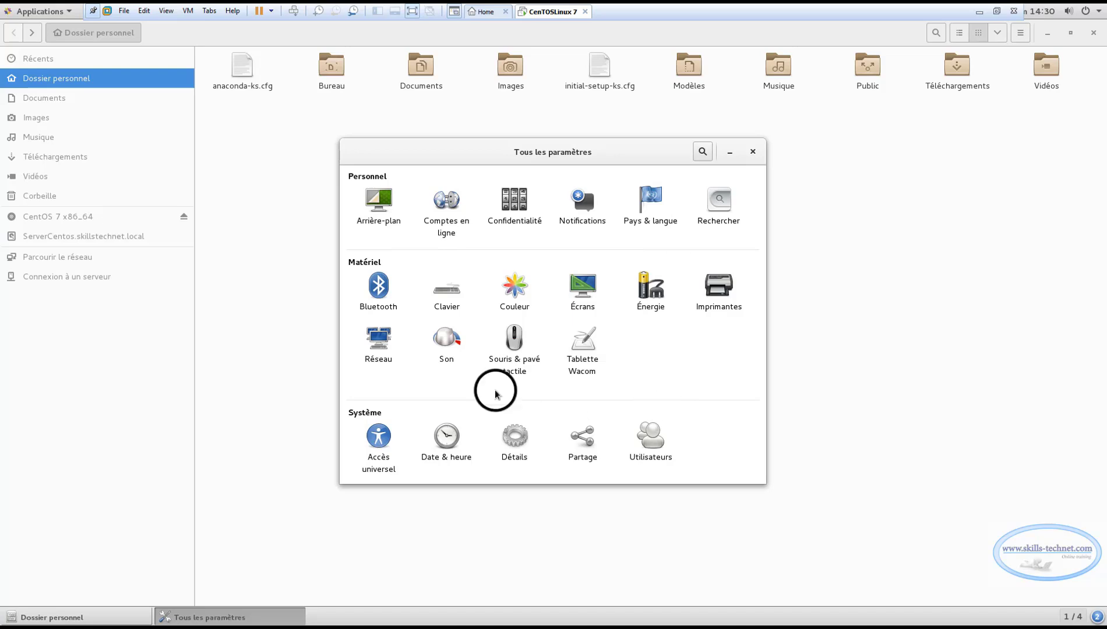
{"action": "left_click", "coordinate": [378, 350]}
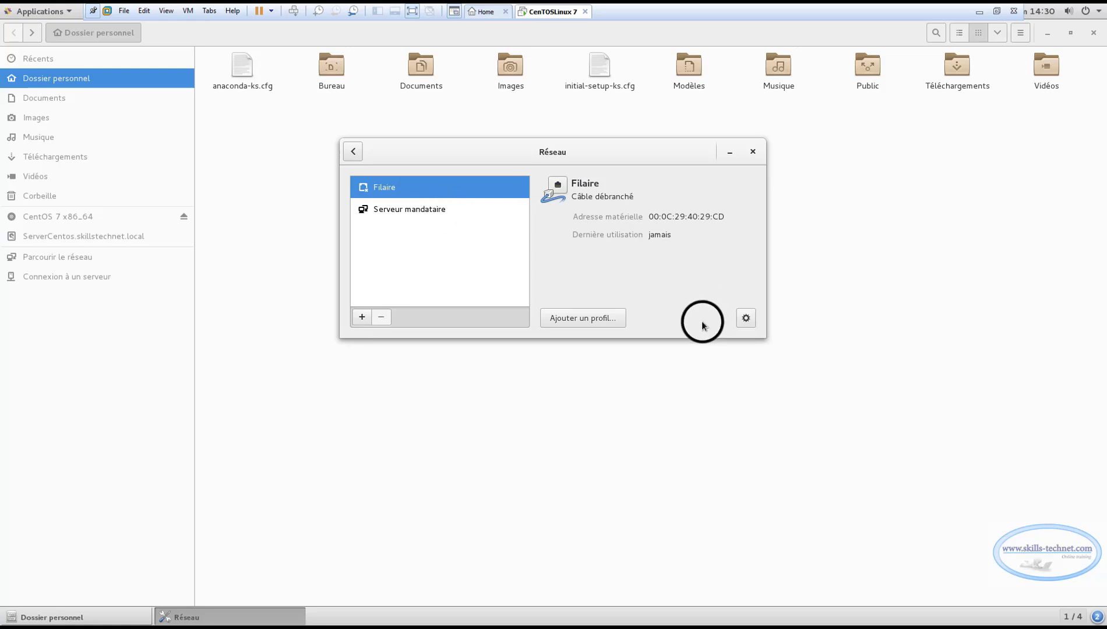
Switch the Filaire IPv4 addressing to Manuel, cancel unsaved, then close Réseau and Files
{"action": "left_click", "coordinate": [746, 317]}
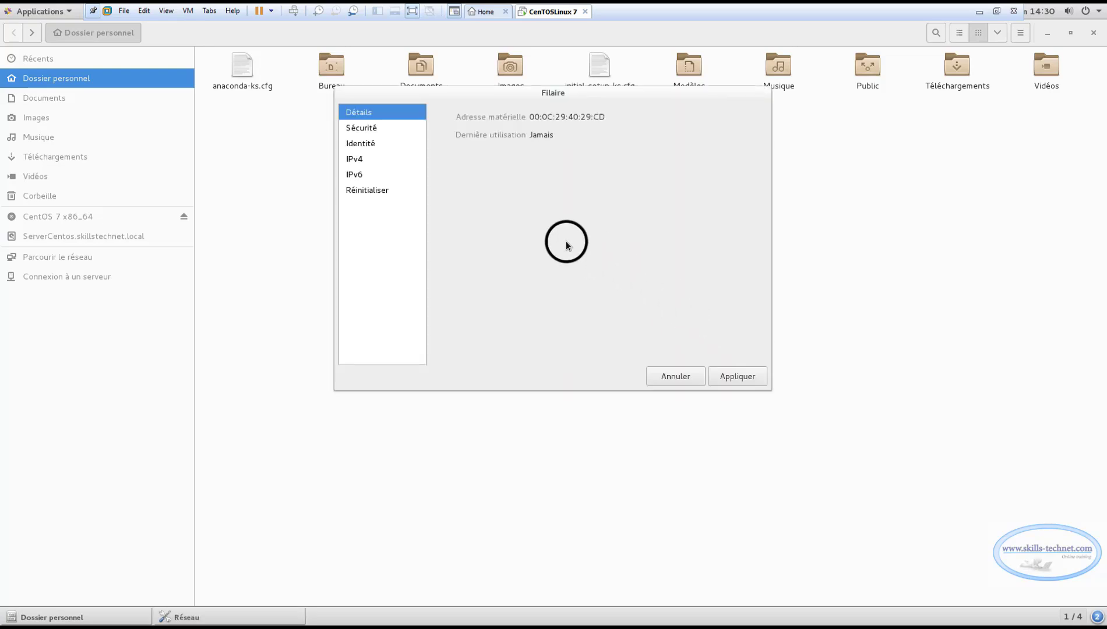
{"action": "left_click", "coordinate": [362, 158]}
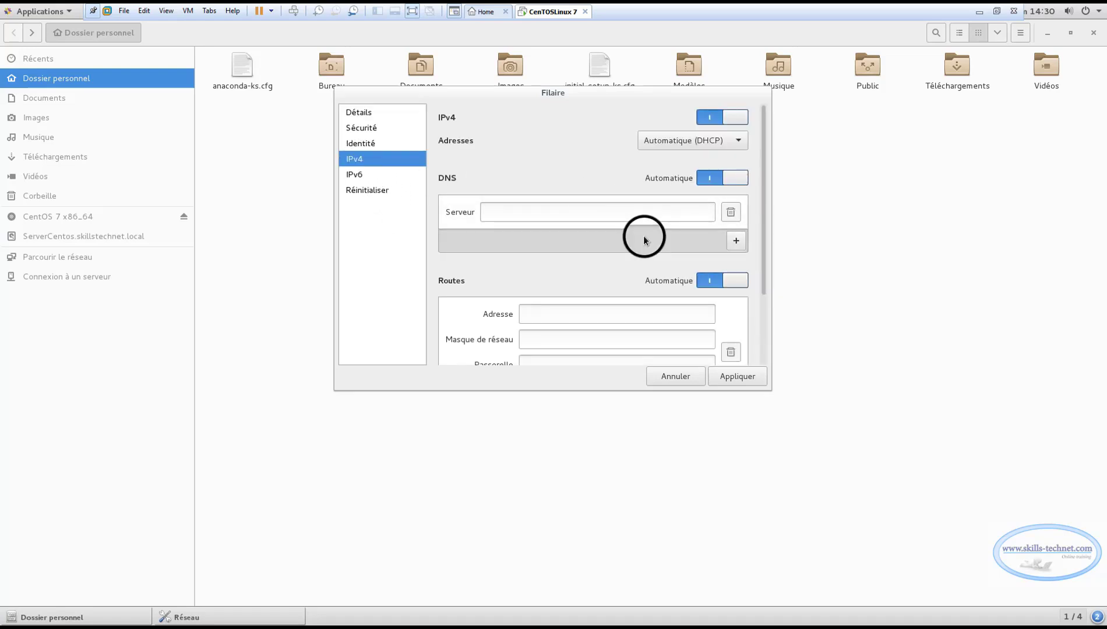
{"action": "left_click", "coordinate": [719, 140]}
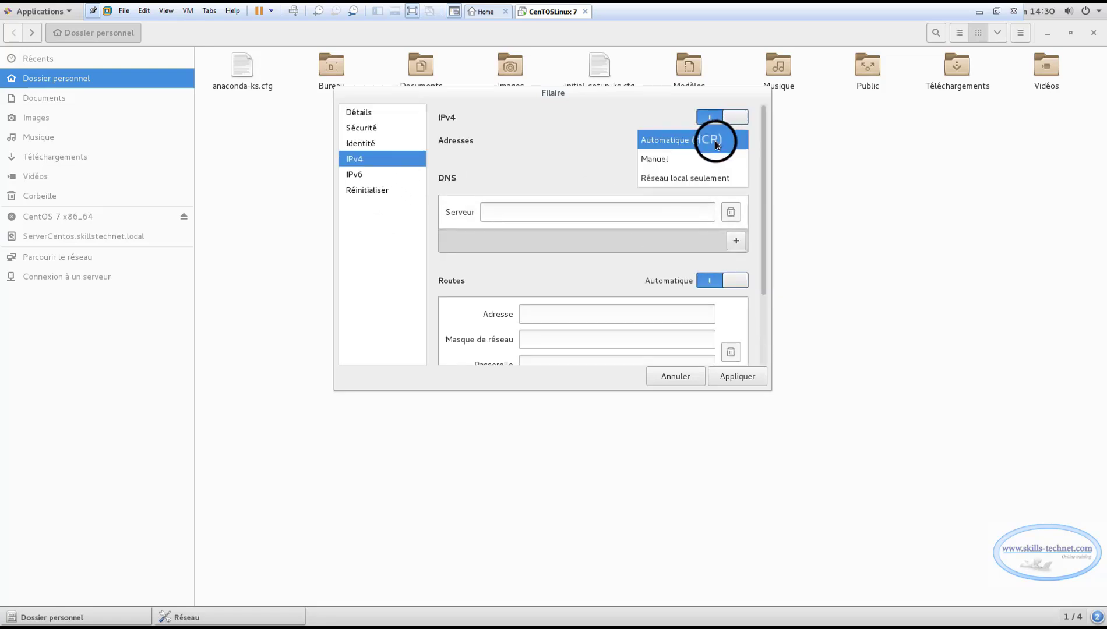
{"action": "left_click", "coordinate": [682, 161]}
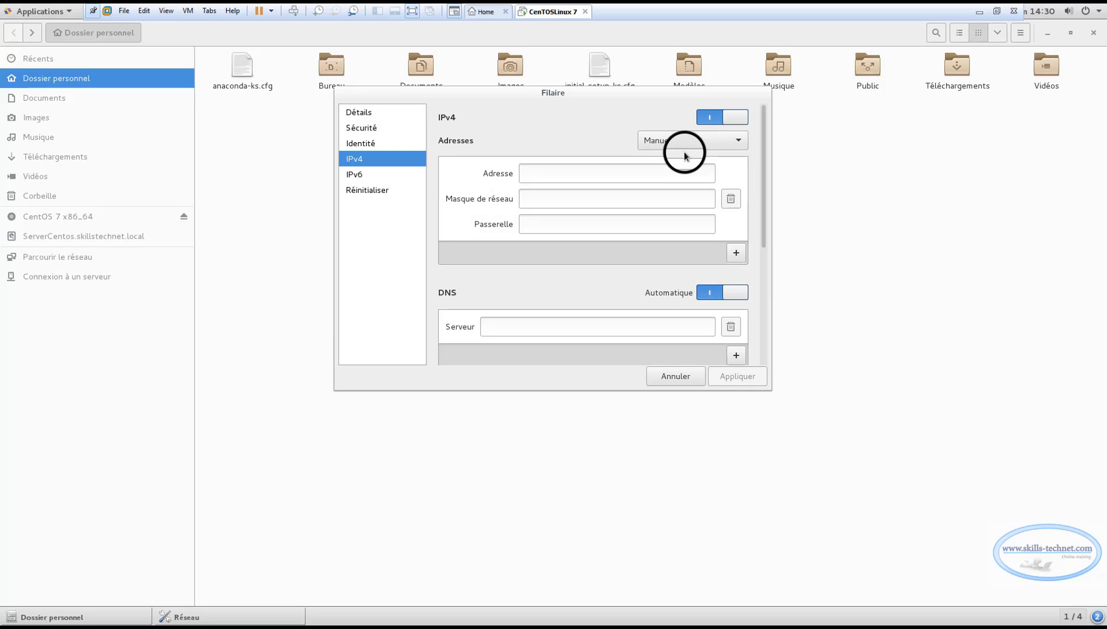
{"action": "left_click", "coordinate": [587, 173]}
{"action": "left_click", "coordinate": [584, 198]}
{"action": "key", "text": "Tab"}
{"action": "left_click", "coordinate": [560, 330]}
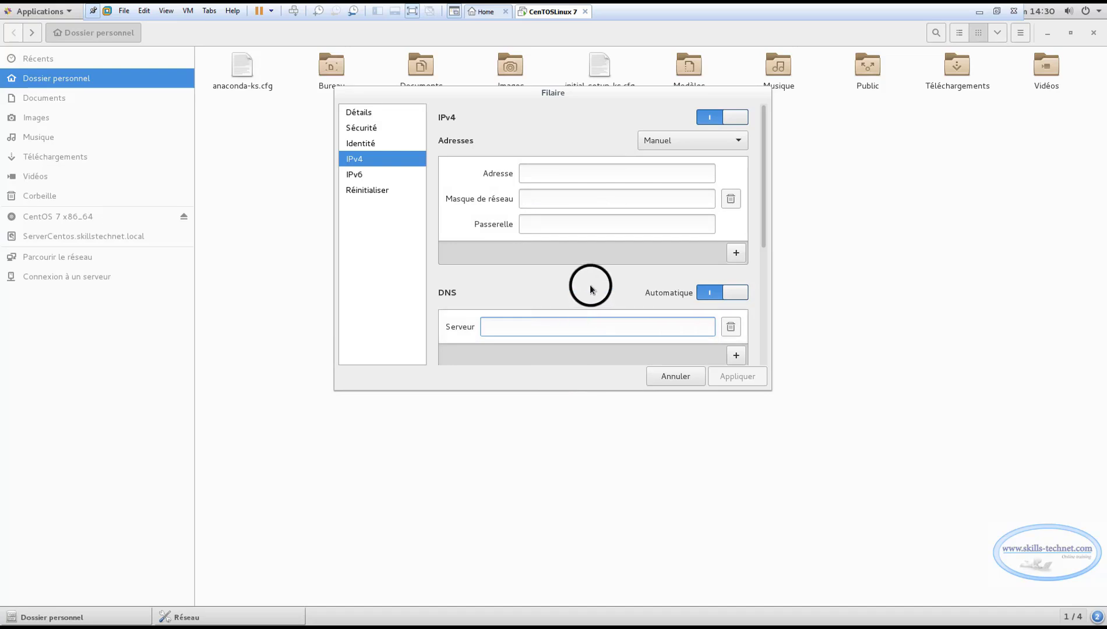
{"action": "left_click", "coordinate": [667, 376]}
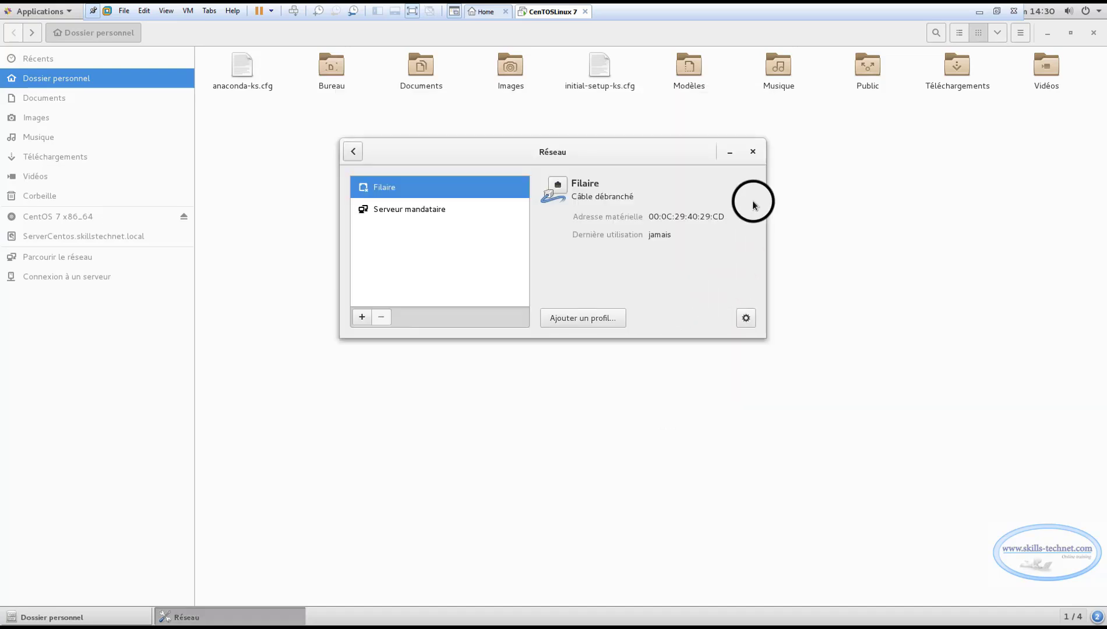
{"action": "left_click", "coordinate": [753, 152]}
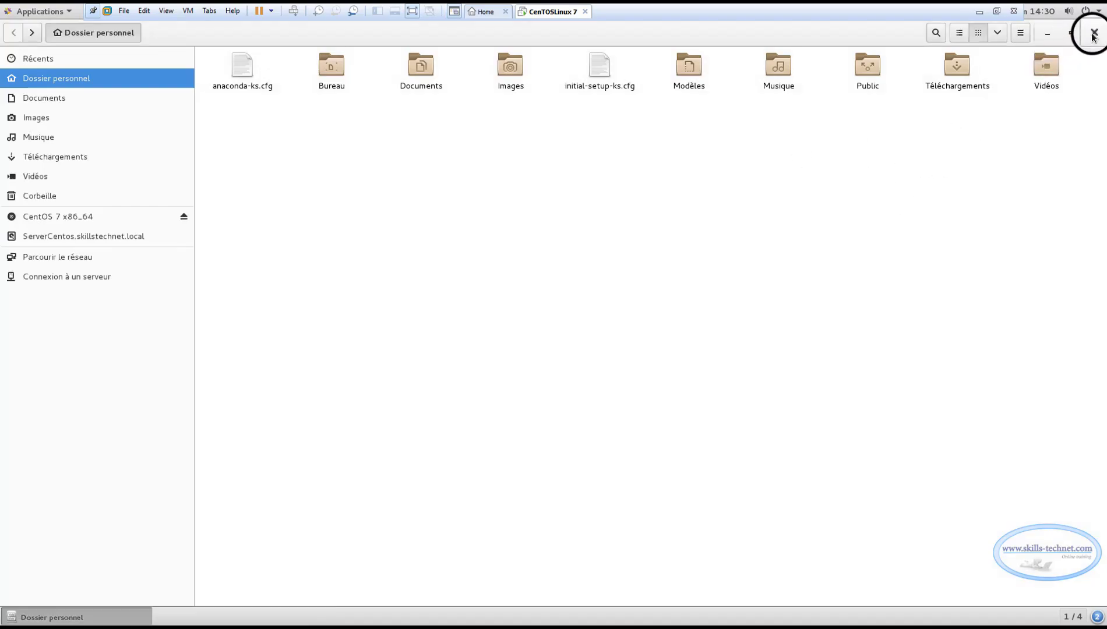
{"action": "left_click", "coordinate": [1092, 33]}
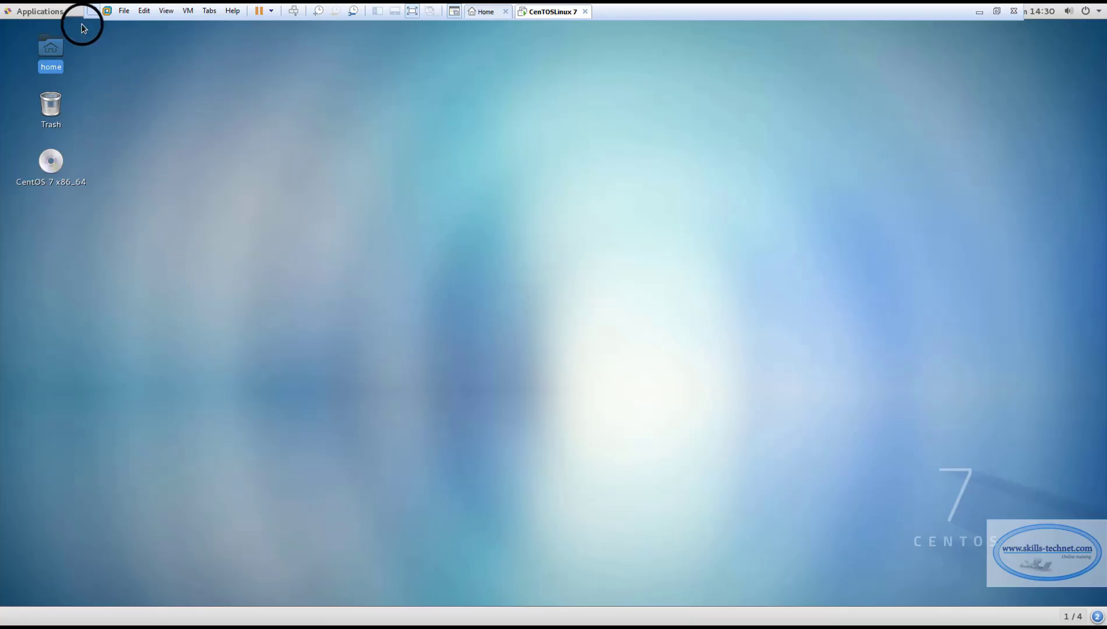
{"action": "left_click", "coordinate": [69, 11]}
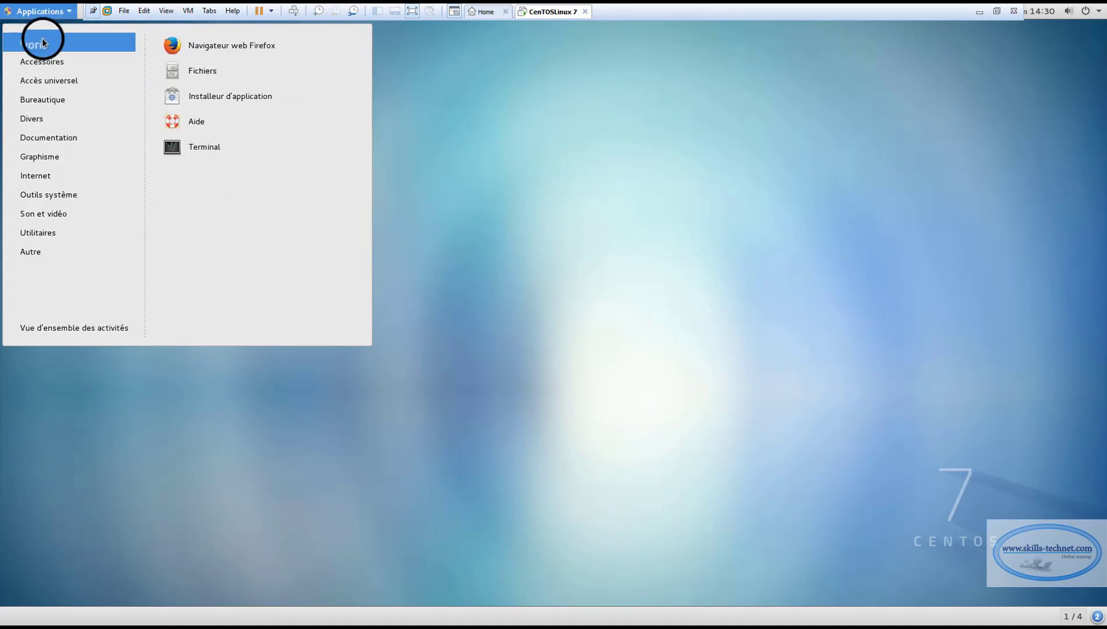
{"action": "left_click", "coordinate": [189, 148]}
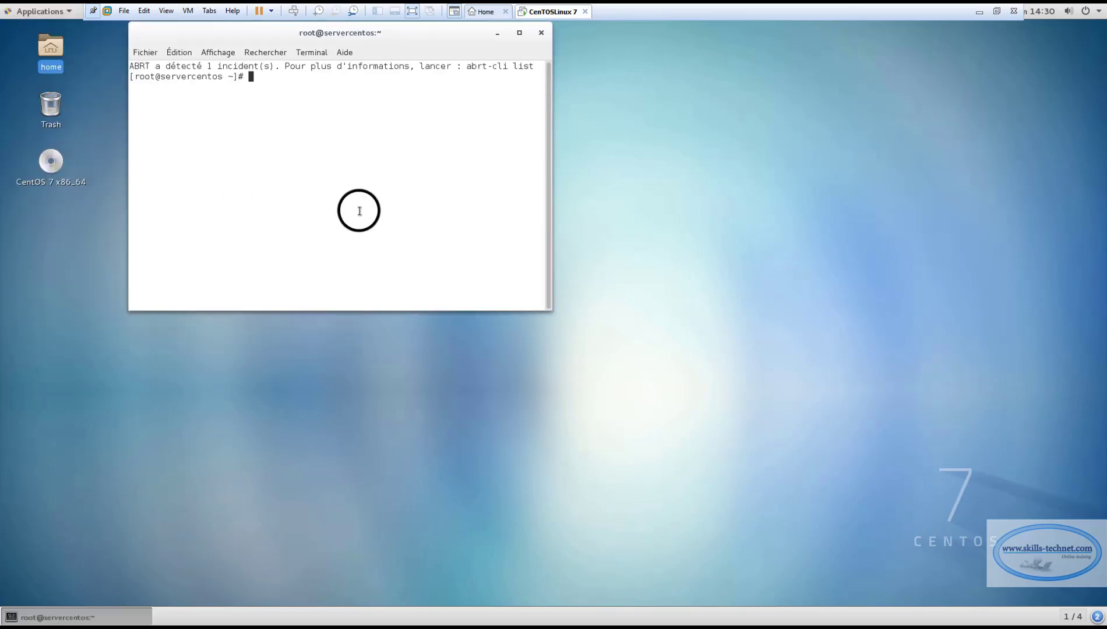
{"action": "type", "text": "ls"}
{"action": "key", "text": "Return"}
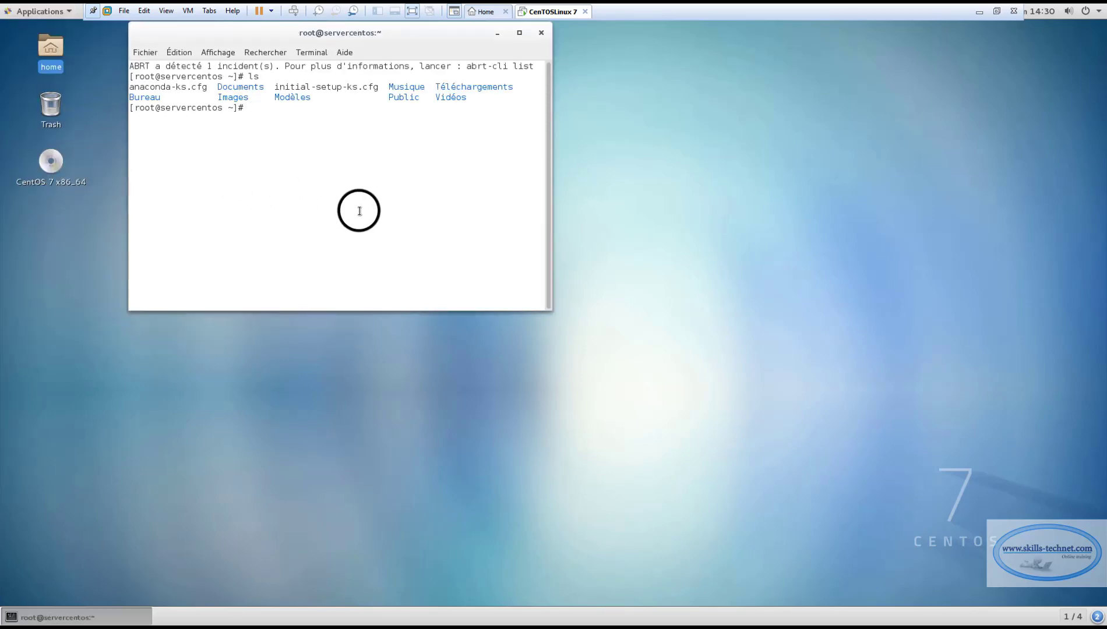
{"action": "type", "text": "cd /home/RD"}
{"action": "key", "text": "BackSpace"}
{"action": "key", "text": "BackSpace"}
{"action": "key", "text": "Return"}
{"action": "type", "text": "LS"}
{"action": "key", "text": "Return"}
{"action": "type", "text": "ls"}
{"action": "key", "text": "Return"}
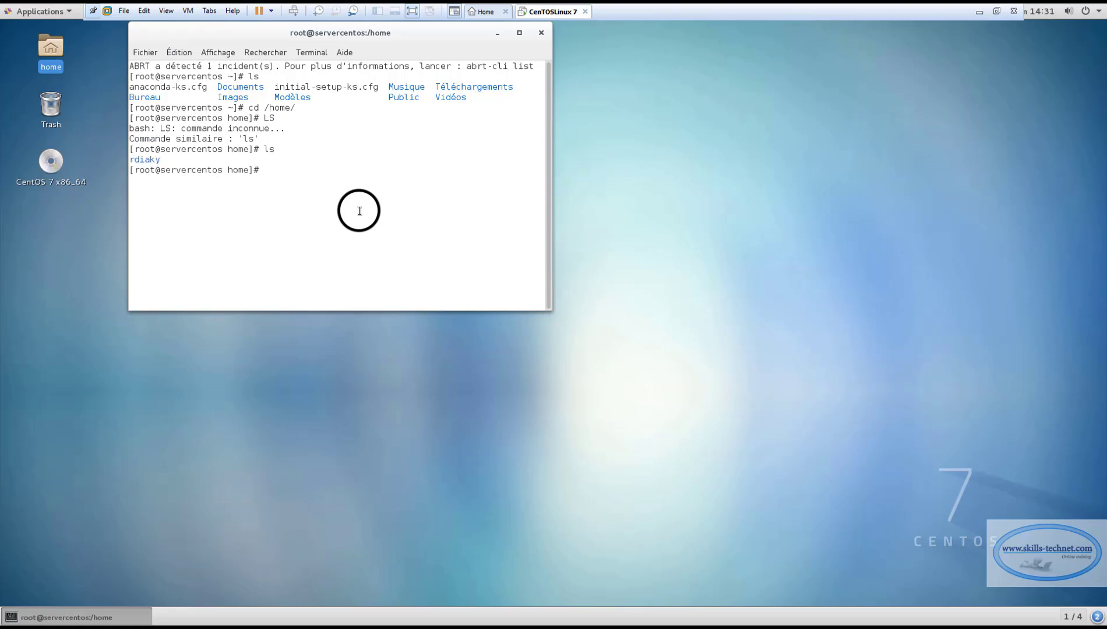
{"action": "type", "text": "exit"}
{"action": "key", "text": "Return"}
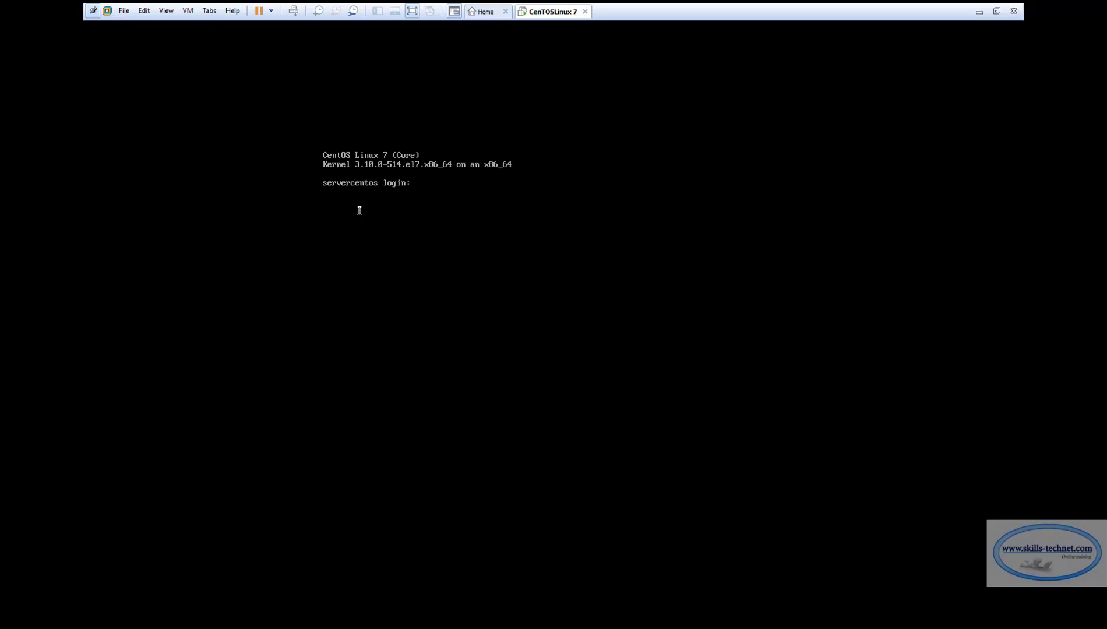
{"action": "type", "text": "root"}
{"action": "key", "text": "Return"}
{"action": "key", "text": "Return"}
{"action": "type", "text": "cd /home/"}
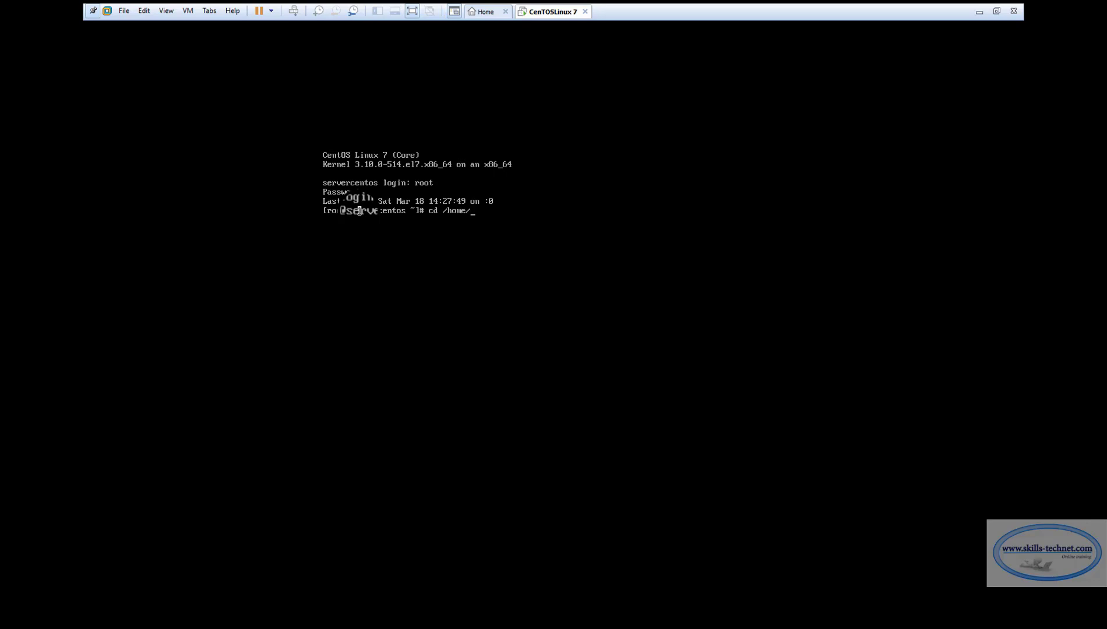
{"action": "type", "text": "rd"}
{"action": "key", "text": "Tab"}
{"action": "key", "text": "Return"}
{"action": "type", "text": "ls"}
{"action": "key", "text": "Return"}
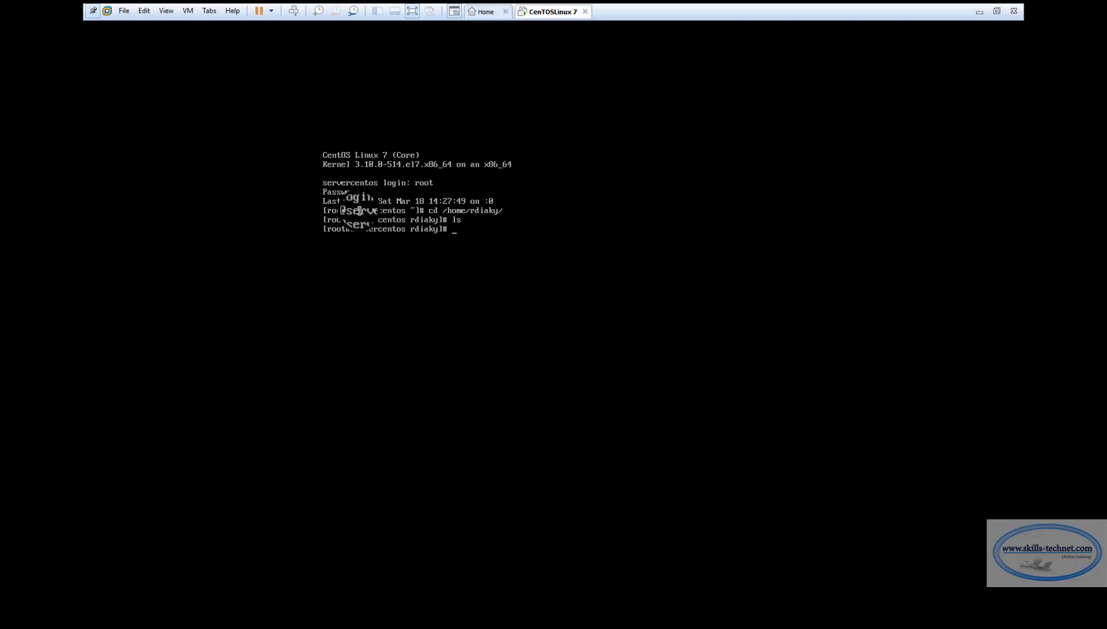
{"action": "type", "text": "root/"}
{"action": "key", "text": "Return"}
{"action": "type", "text": "ls"}
{"action": "key", "text": "Return"}
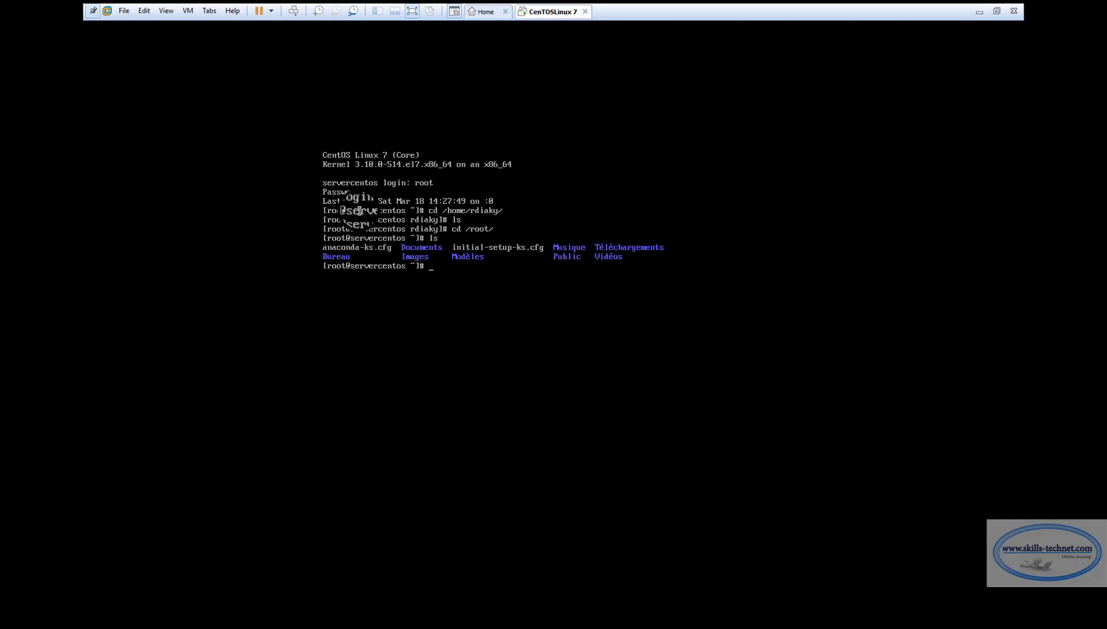
{"action": "type", "text": "cd"}
{"action": "type", "text": " BU"}
{"action": "type", "text": "u"}
{"action": "key", "text": "Tab"}
{"action": "key", "text": "Return"}
{"action": "type", "text": "ls"}
{"action": "key", "text": "Return"}
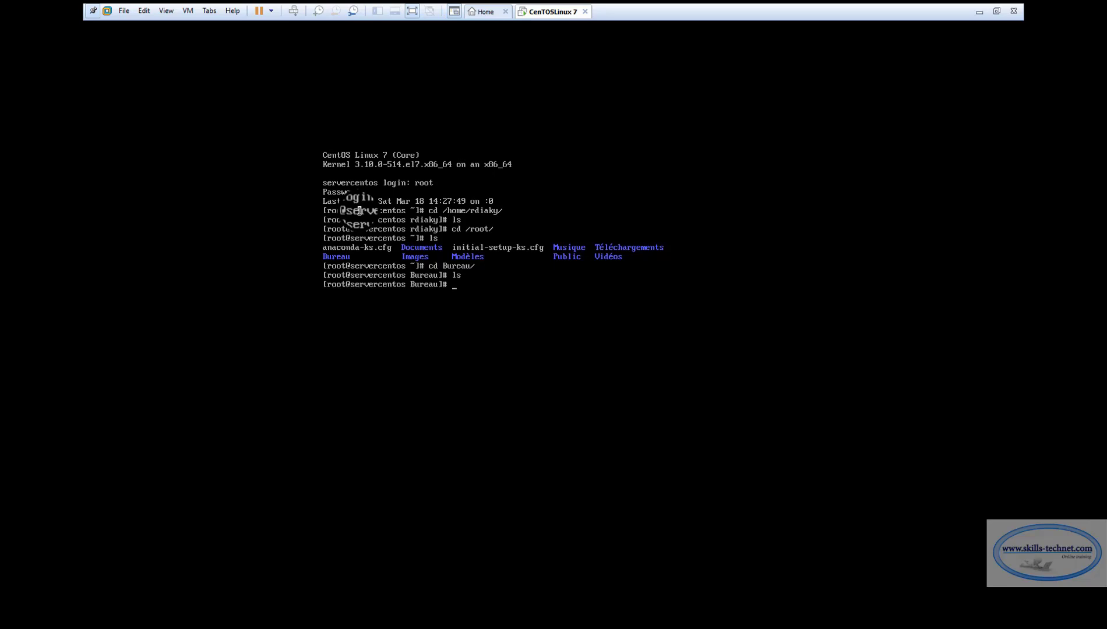
{"action": "type", "text": "vi /etc/inittab"}
{"action": "key", "text": "Return"}
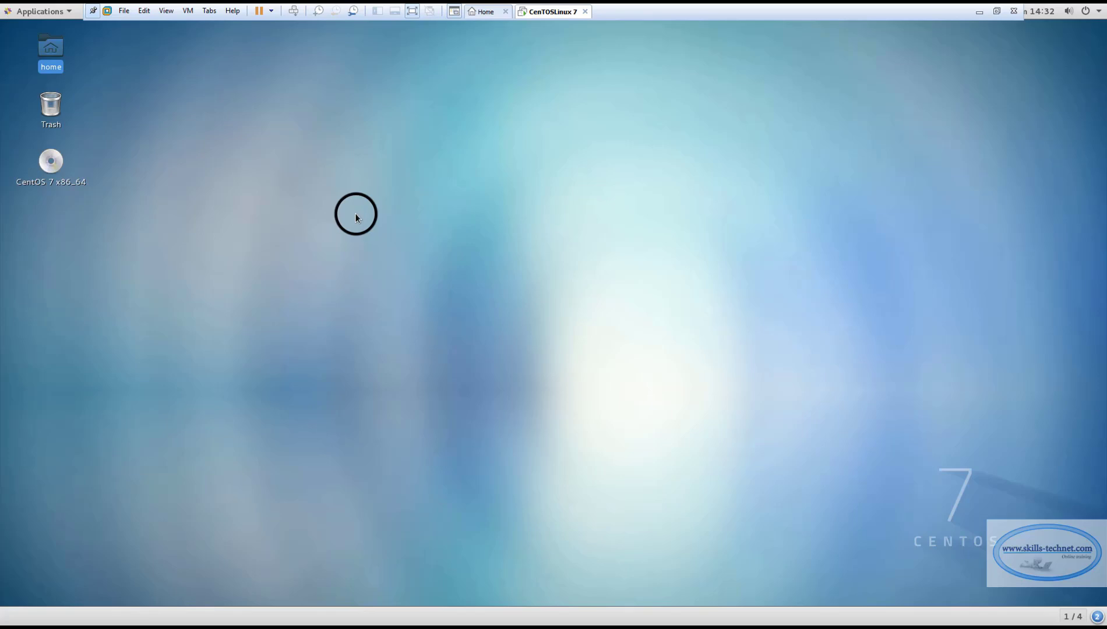
{"action": "left_click", "coordinate": [355, 214]}
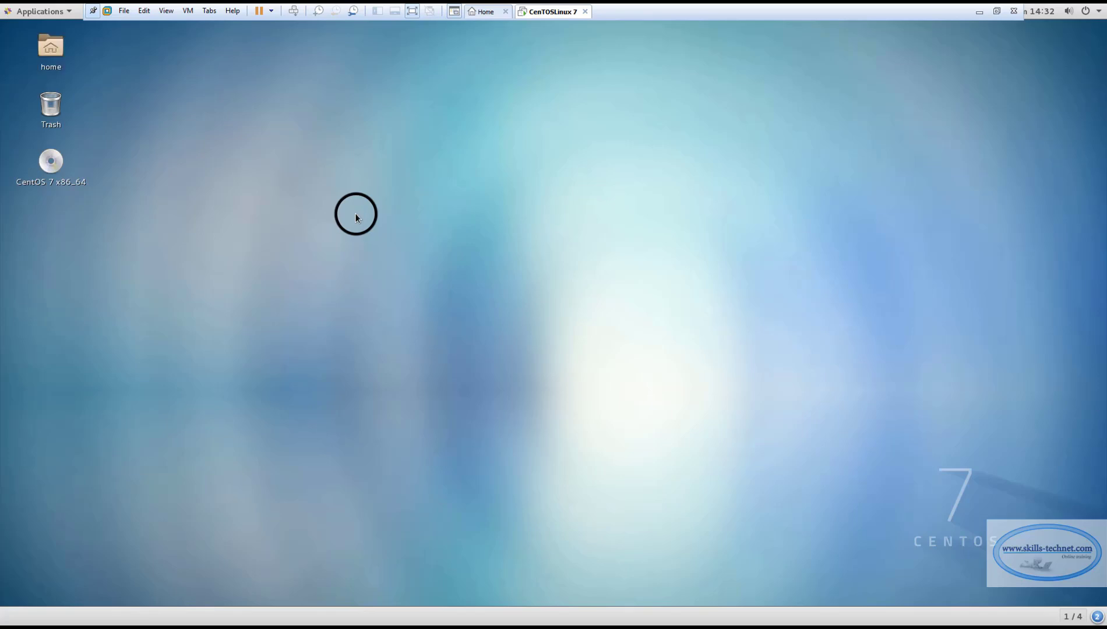